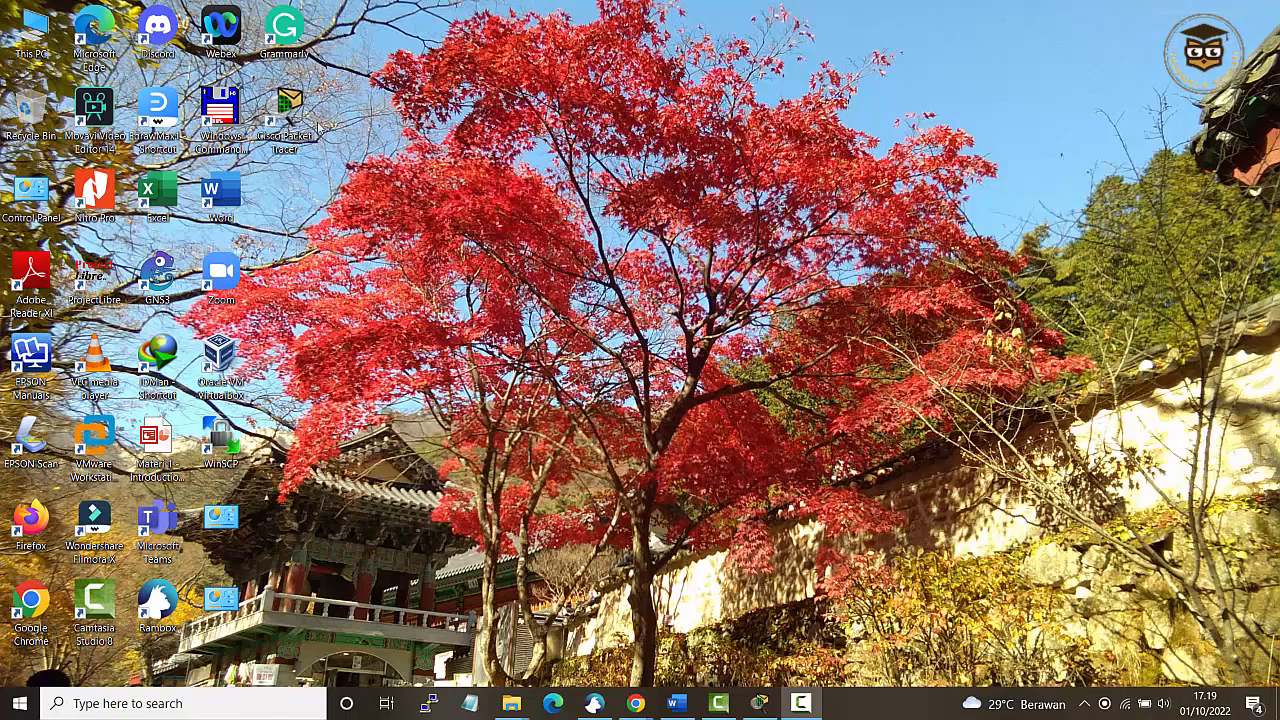
Step: Move the Cisco Packet Tracer shortcut down one slot on the desktop
{"action": "left_click_drag", "start_coordinate": [298, 106], "coordinate": [290, 195]}
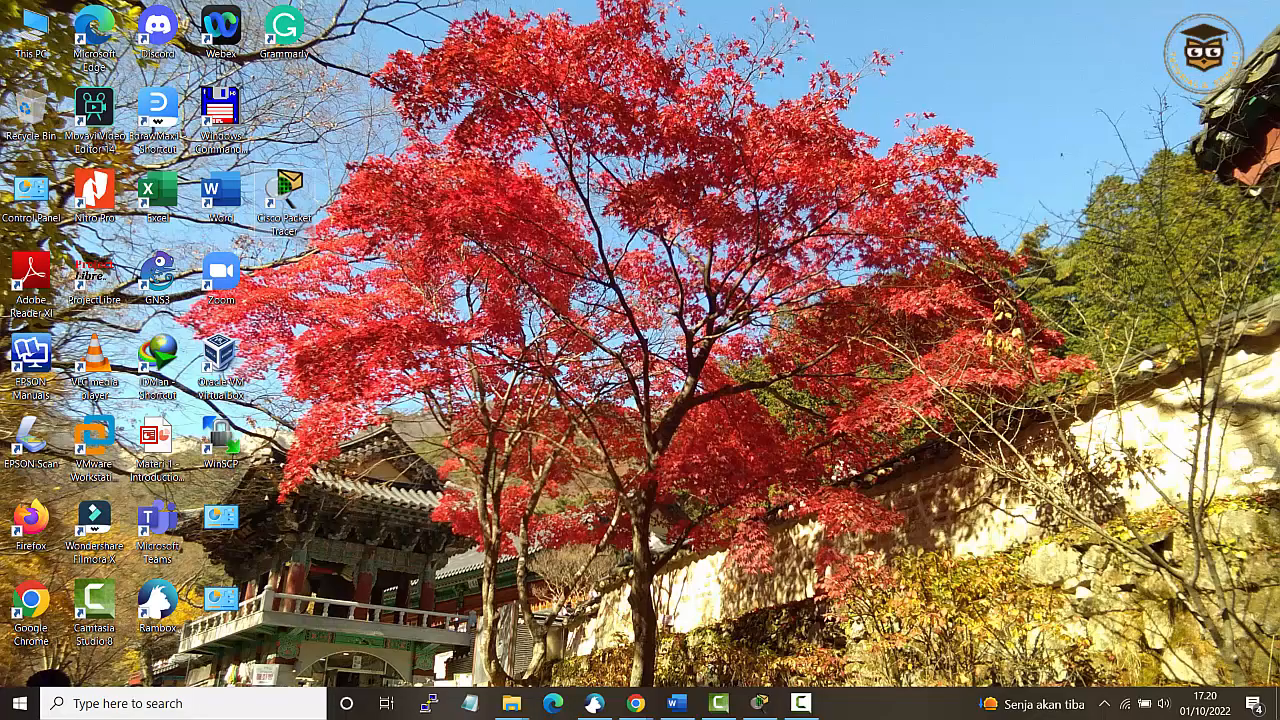
Step: Switch to Chrome and examine the Cisco Packet Tracer 8.2 download page for its operating system versions and installer files
{"action": "mouse_move", "coordinate": [631, 710]}
{"action": "left_click", "coordinate": [700, 665]}
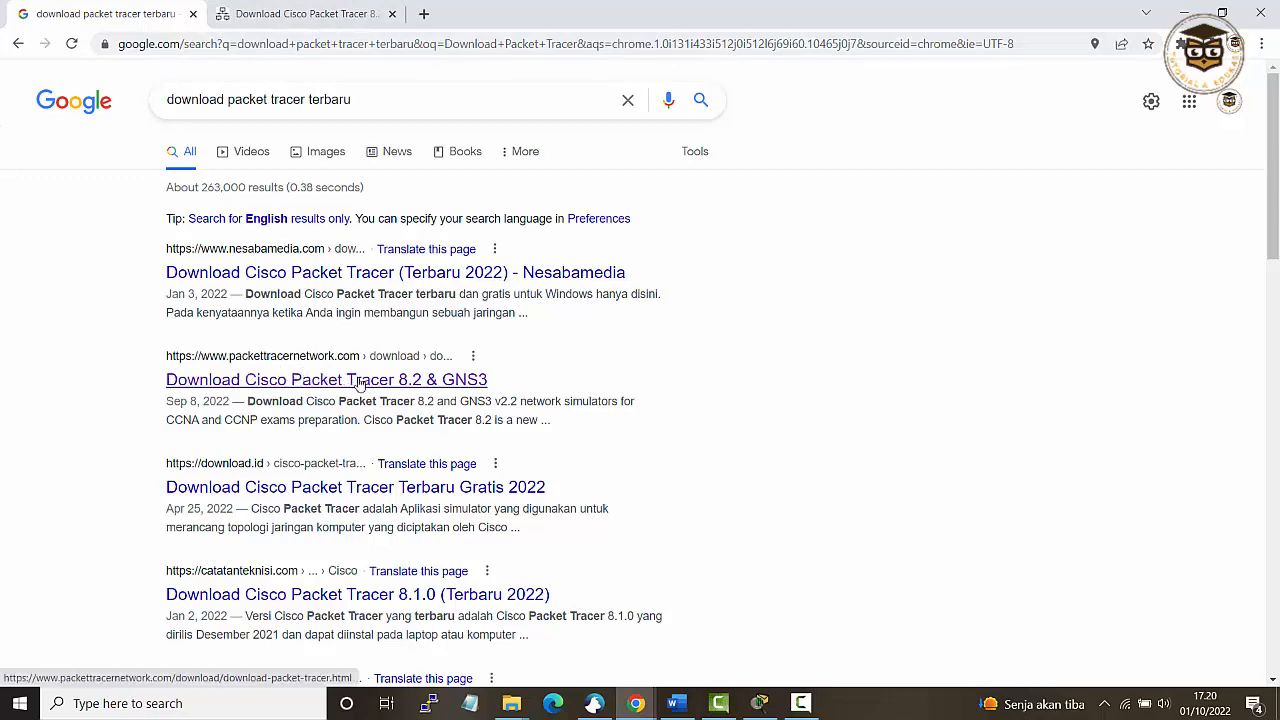
{"action": "left_click", "coordinate": [270, 22]}
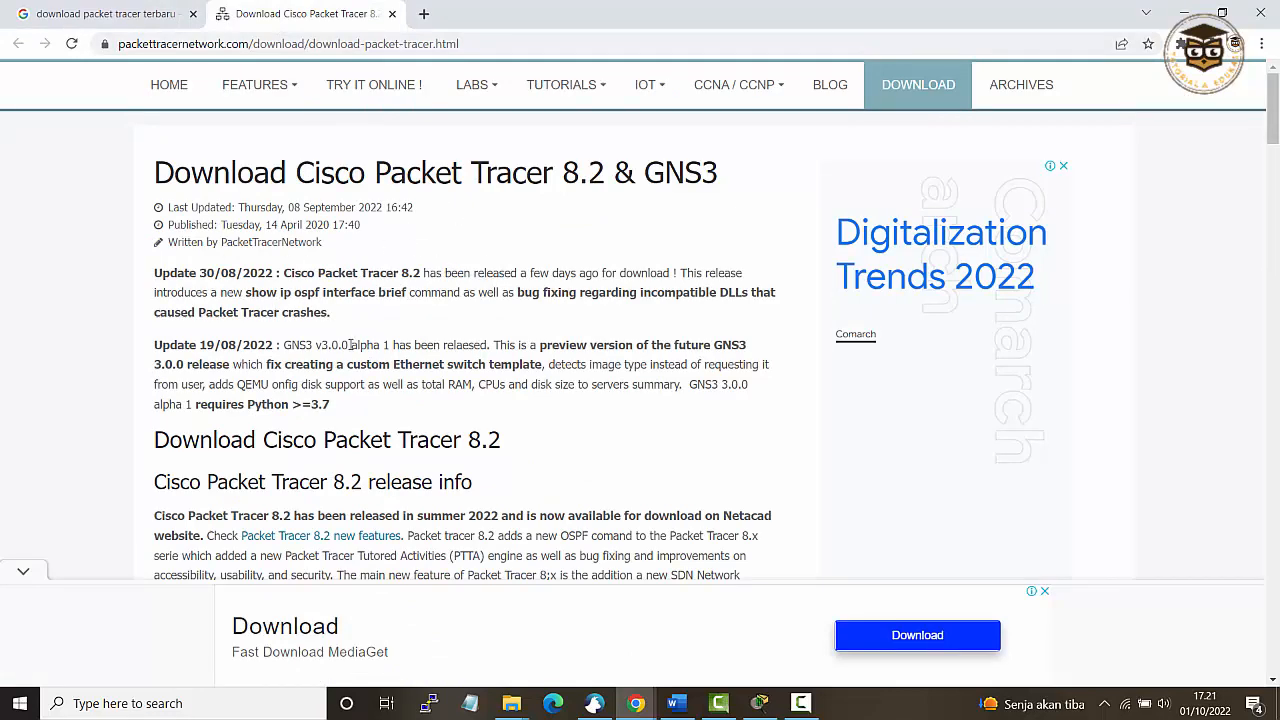
{"action": "scroll", "coordinate": [350, 345], "scroll_direction": "down", "scroll_amount": 10}
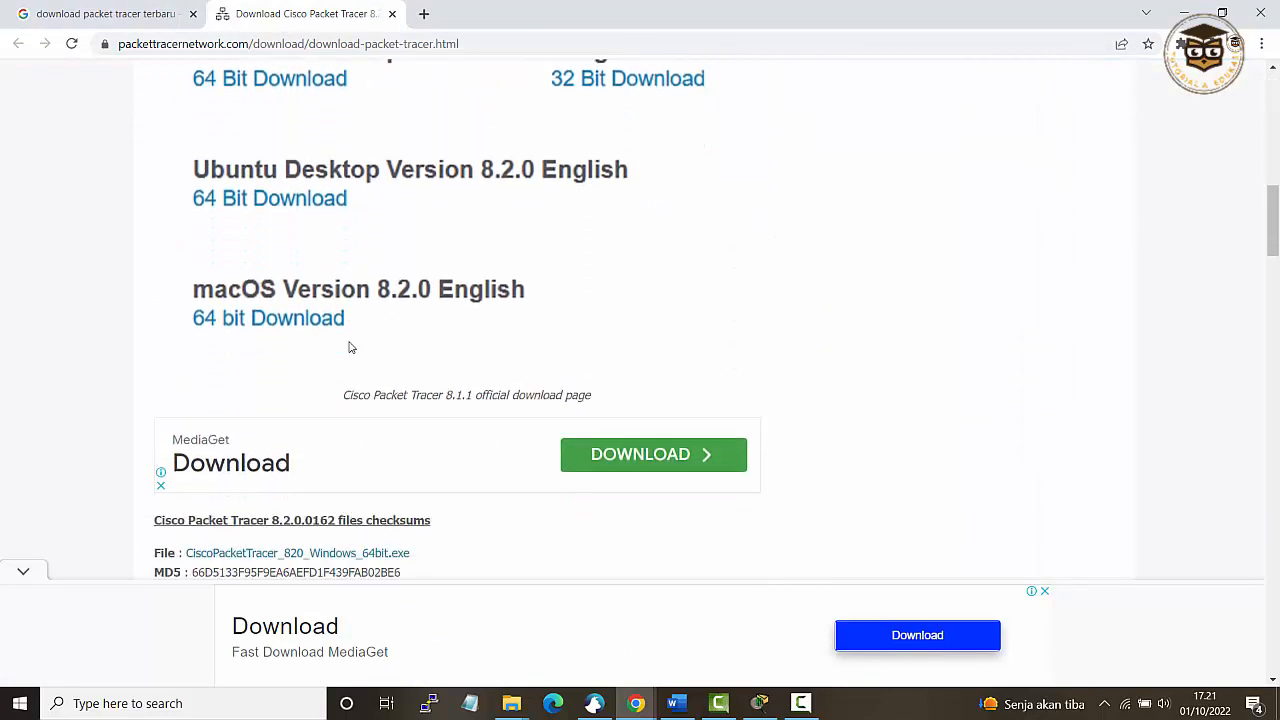
{"action": "scroll", "coordinate": [318, 283], "scroll_direction": "down", "scroll_amount": 3}
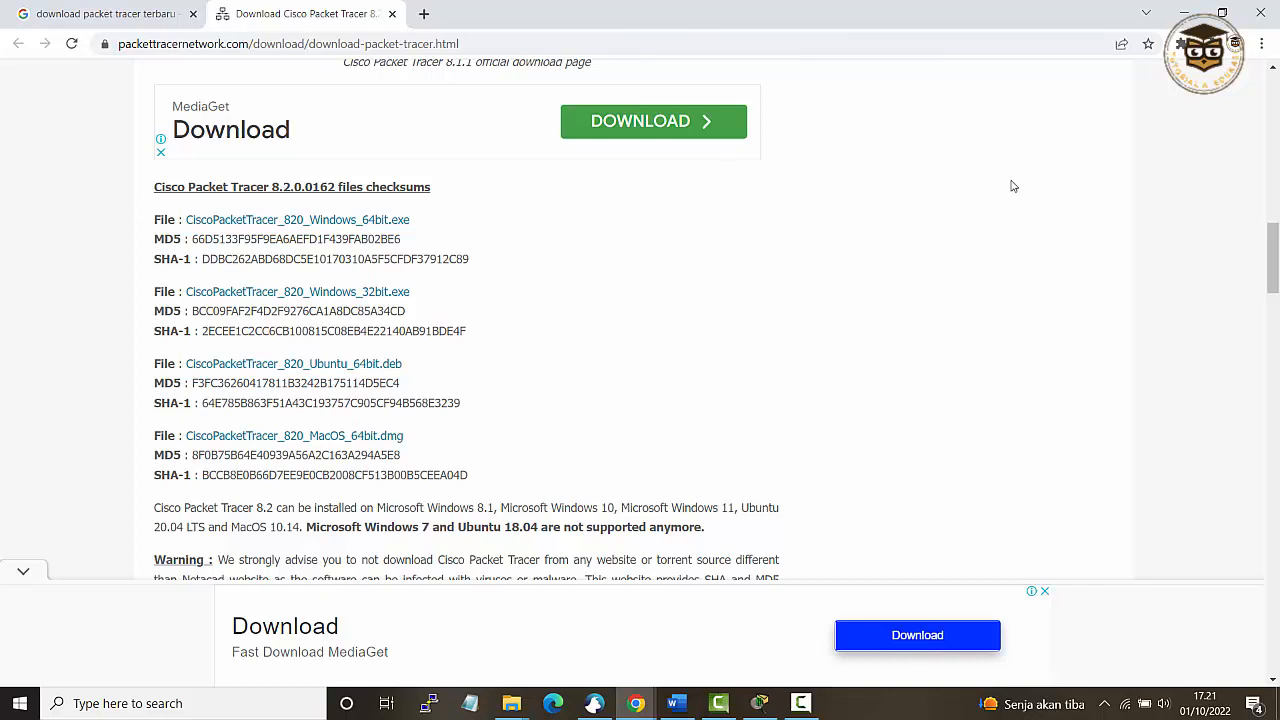
{"action": "left_click", "coordinate": [1148, 14]}
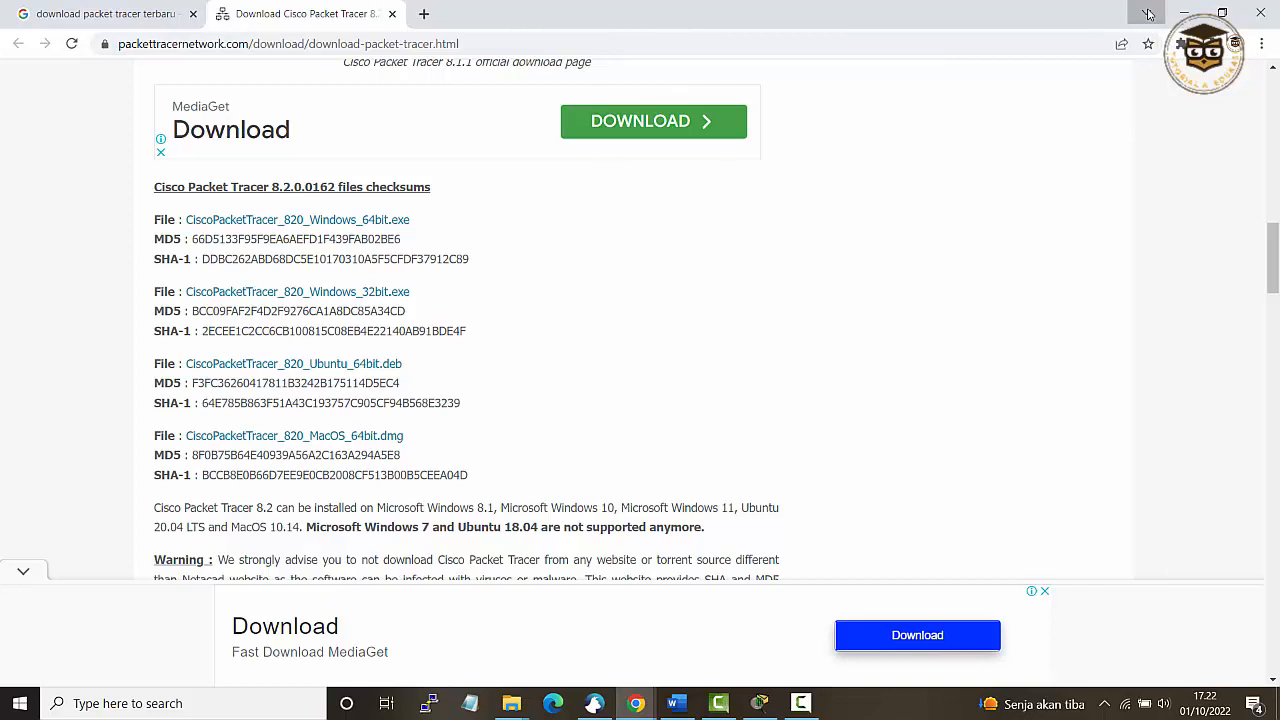
{"action": "left_click", "coordinate": [835, 133]}
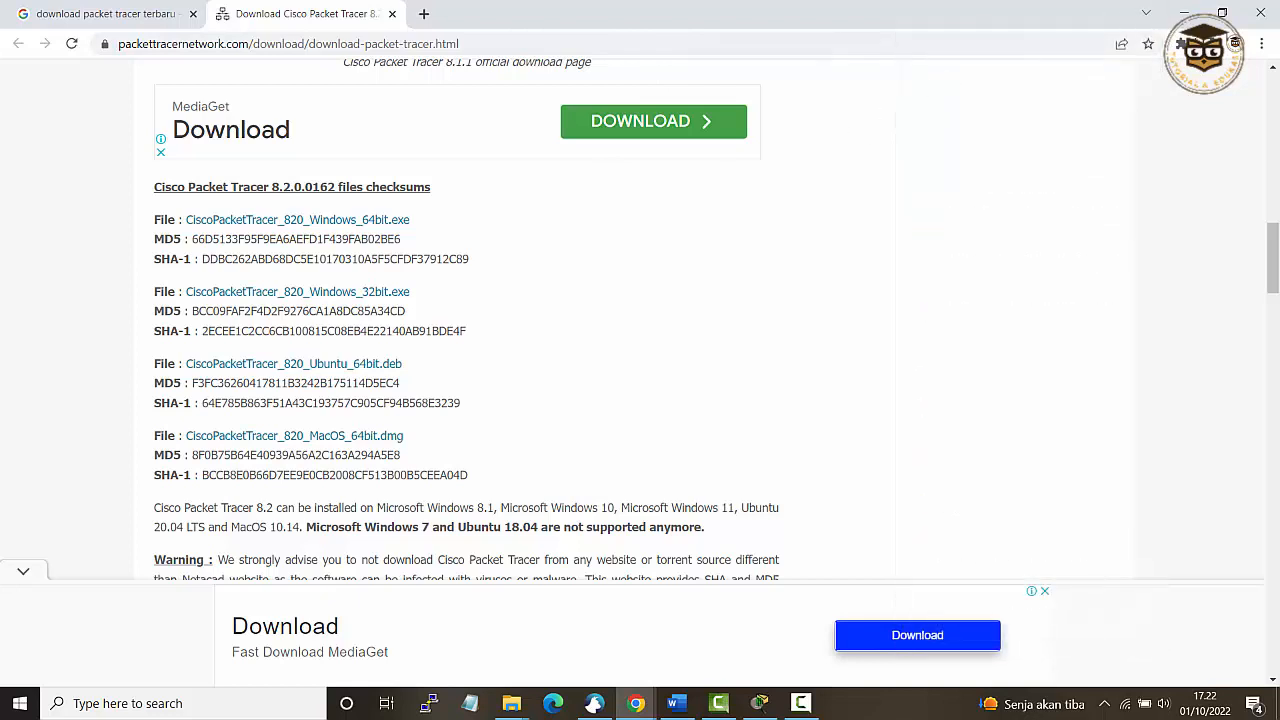
{"action": "left_click", "coordinate": [1183, 13]}
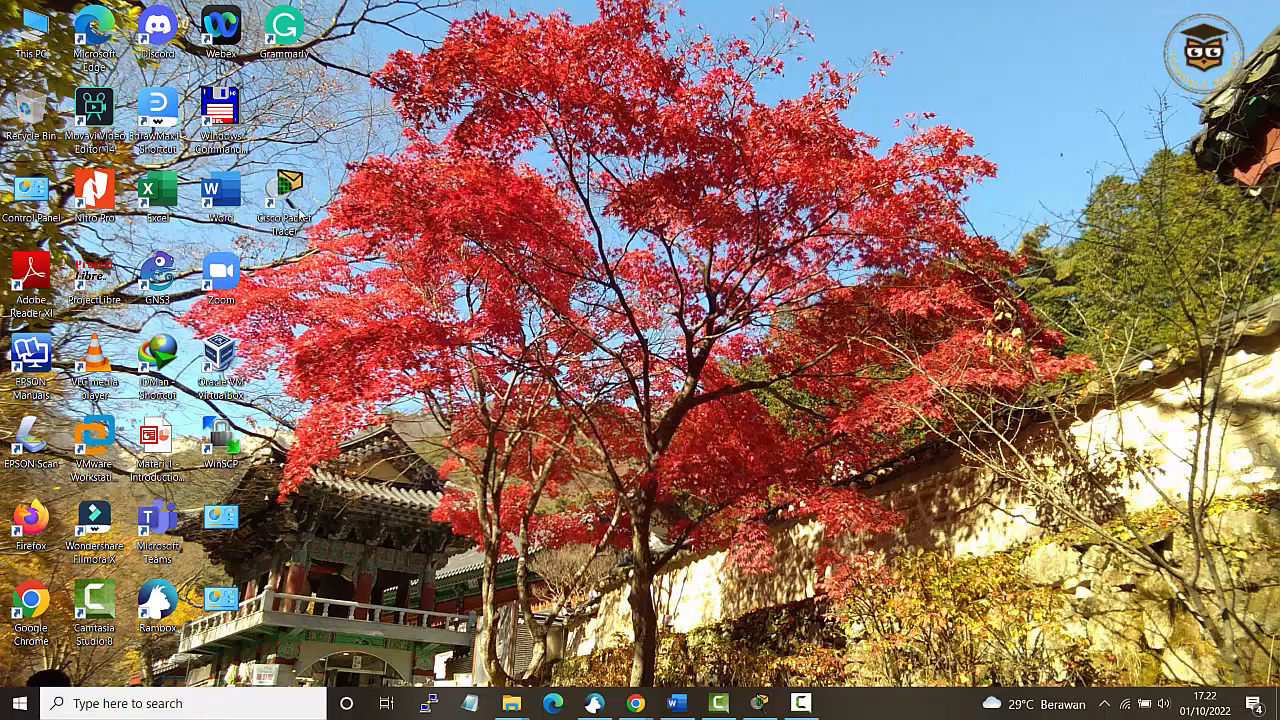
Step: Switch to Cisco Packet Tracer and review the available file and editing commands
{"action": "left_click", "coordinate": [762, 704]}
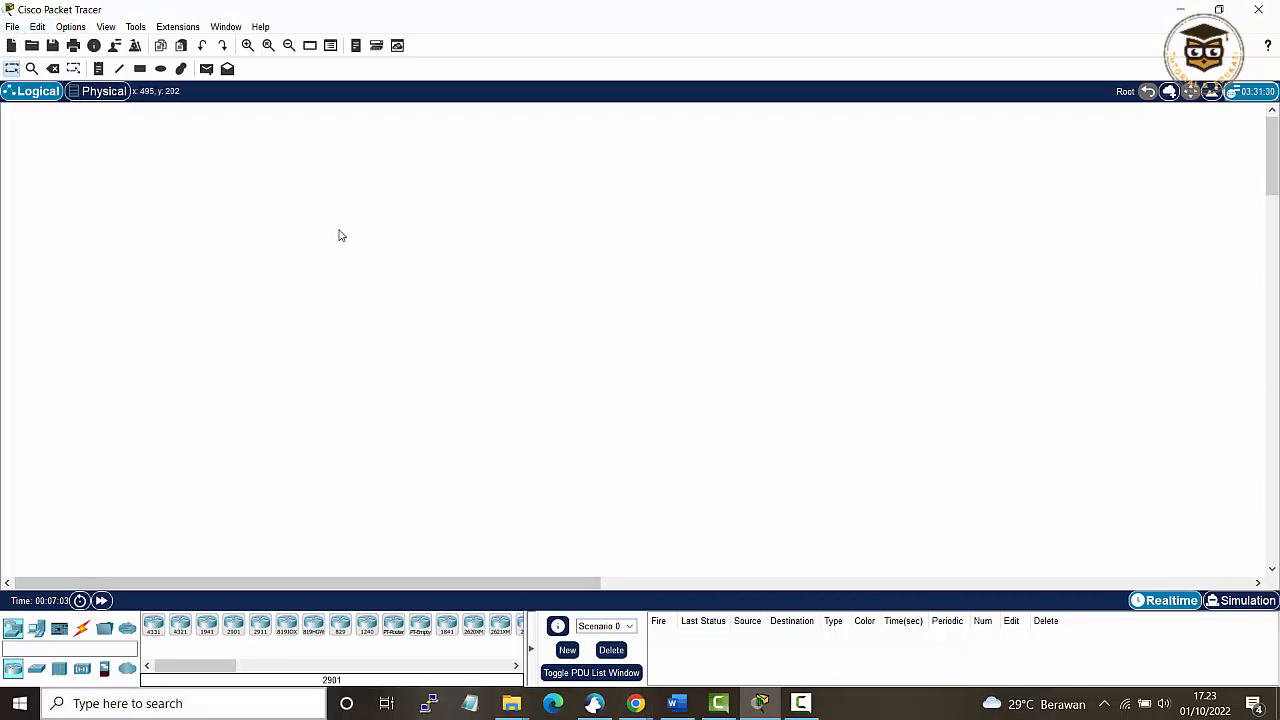
{"action": "left_click", "coordinate": [11, 28]}
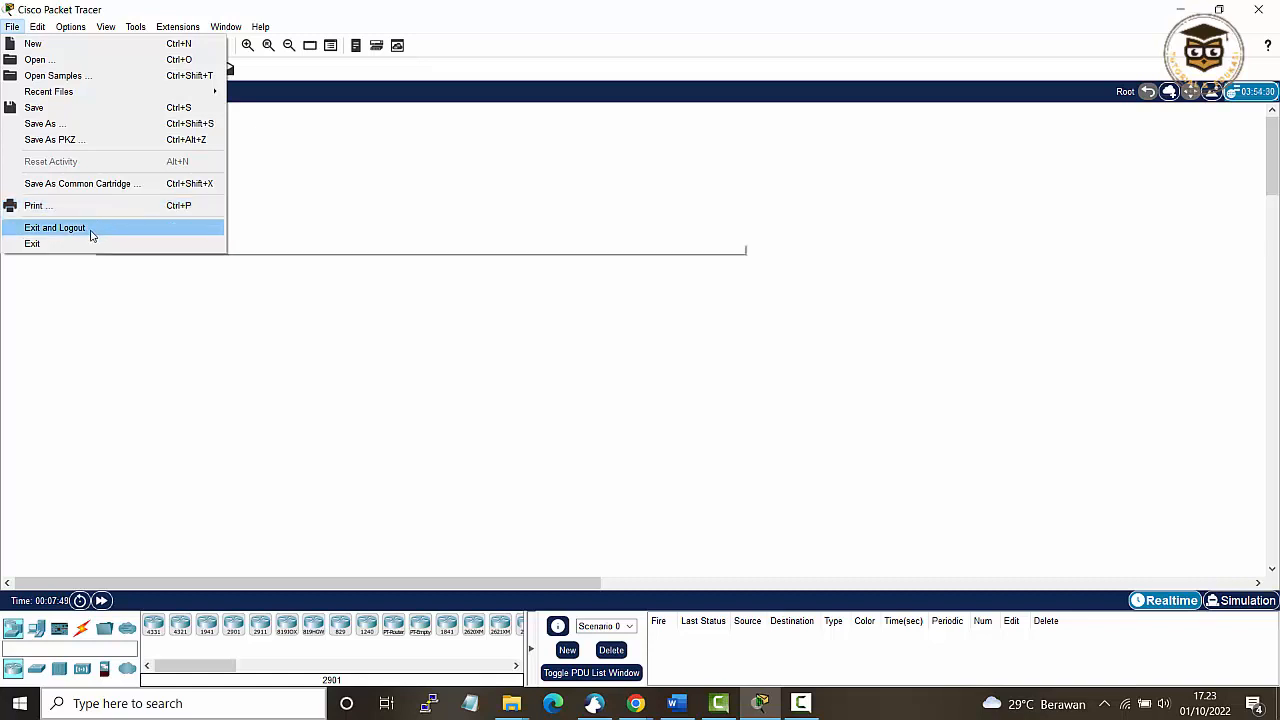
{"action": "left_click", "coordinate": [580, 292]}
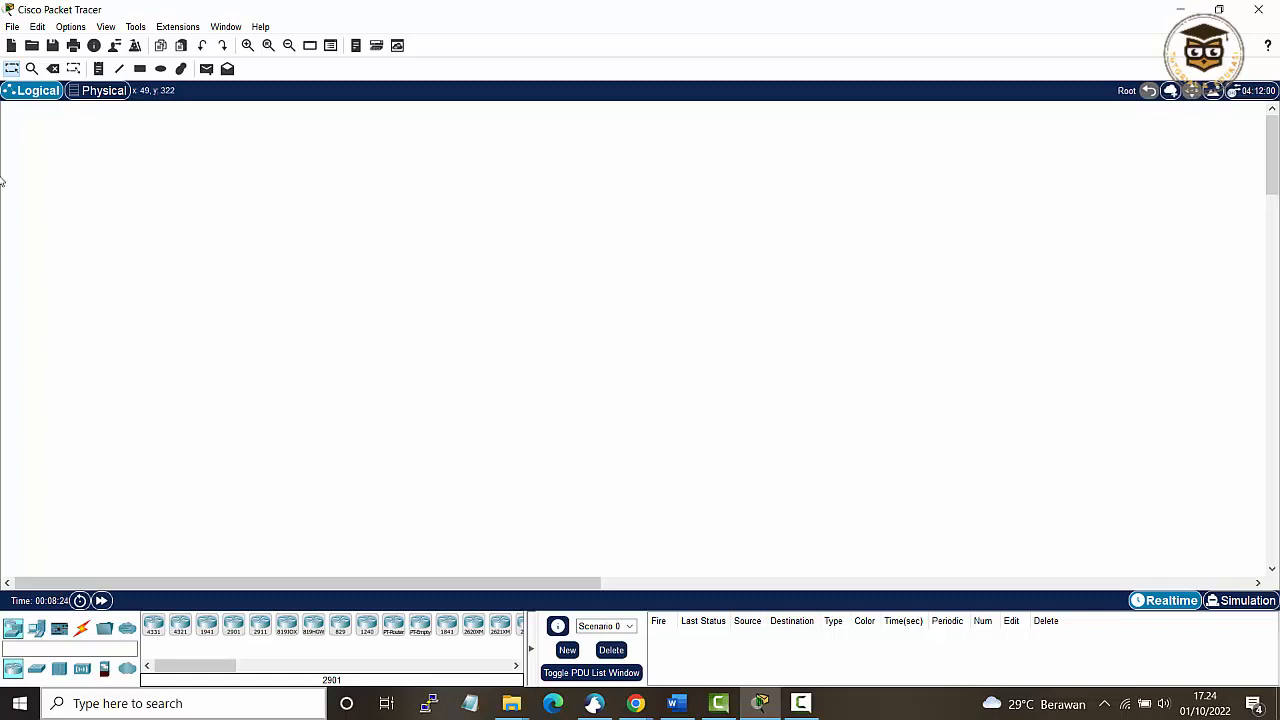
{"action": "left_click", "coordinate": [38, 27]}
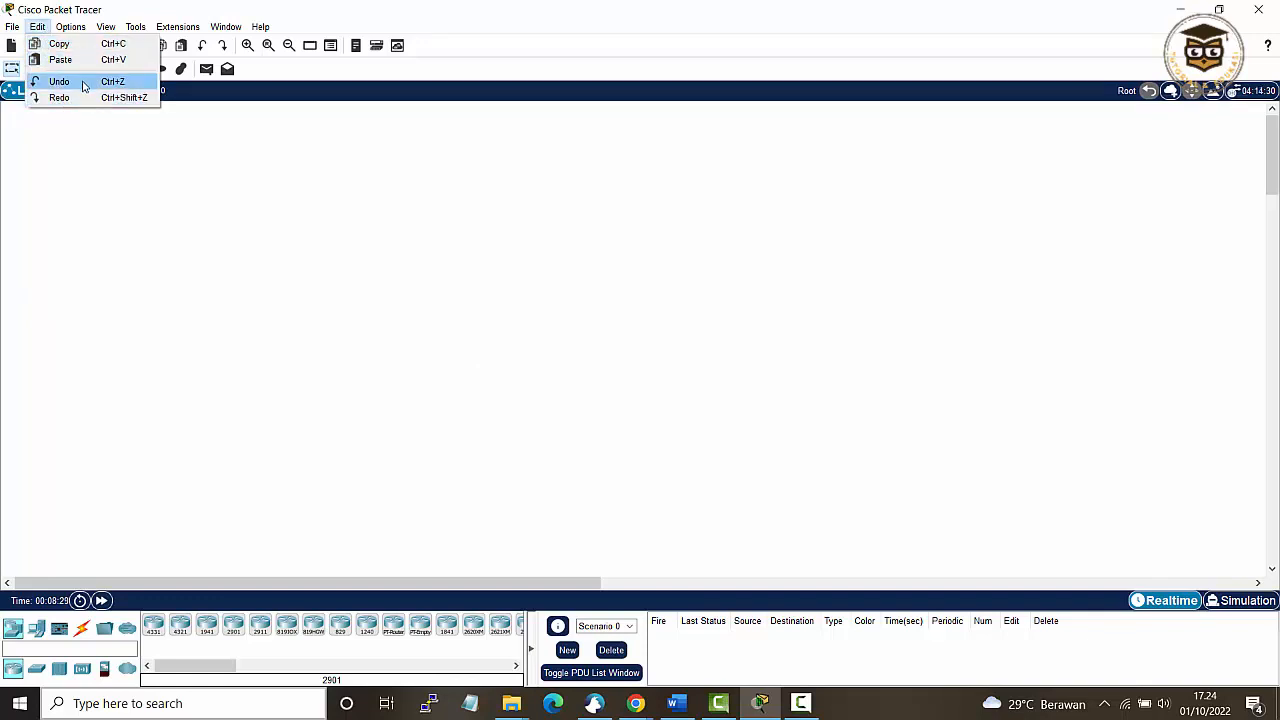
{"action": "left_click", "coordinate": [70, 27]}
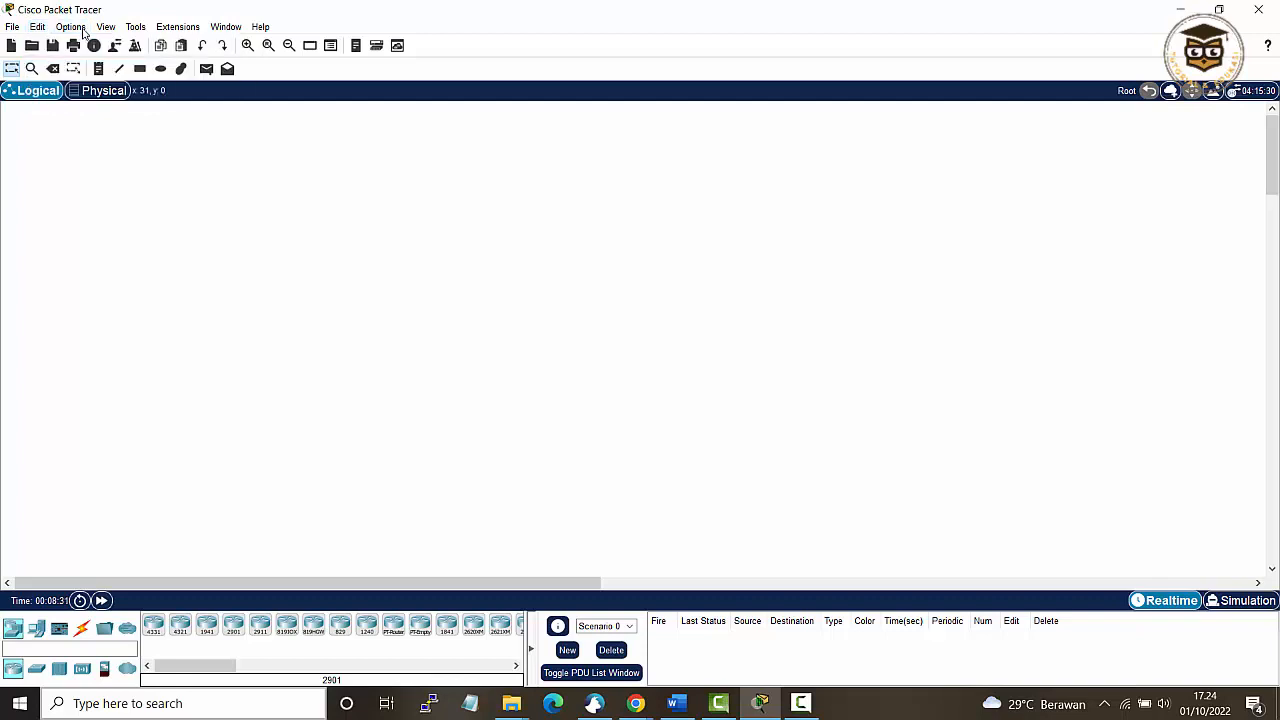
Step: Review the interface options in the preferences and close them without changes
{"action": "left_click", "coordinate": [70, 27]}
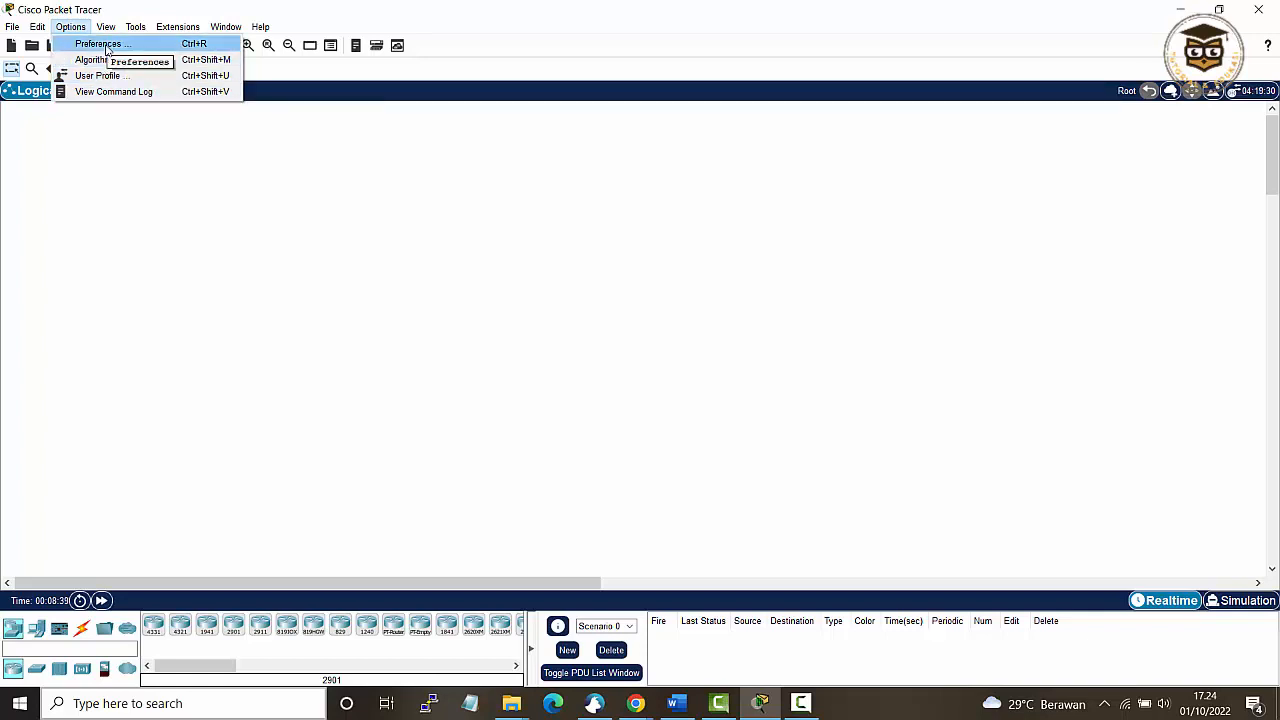
{"action": "left_click", "coordinate": [100, 44]}
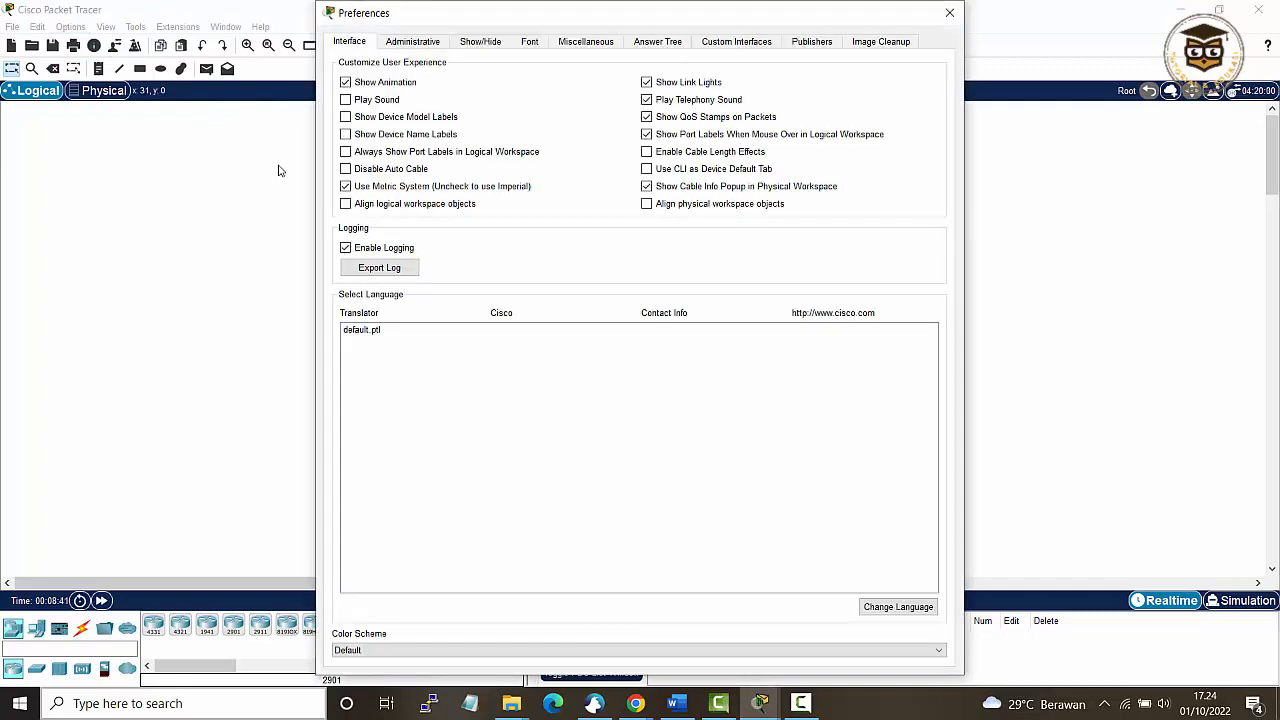
{"action": "left_click_drag", "start_coordinate": [609, 17], "coordinate": [601, 124]}
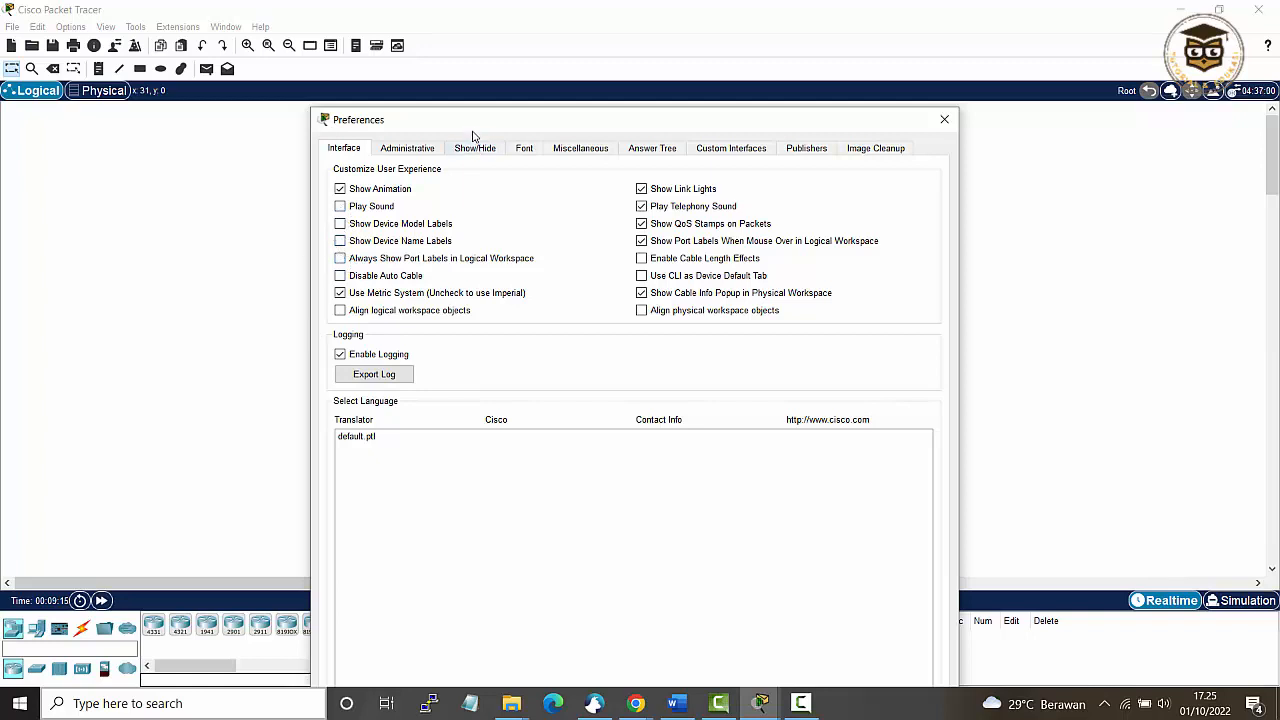
{"action": "left_click_drag", "start_coordinate": [472, 129], "coordinate": [547, 122]}
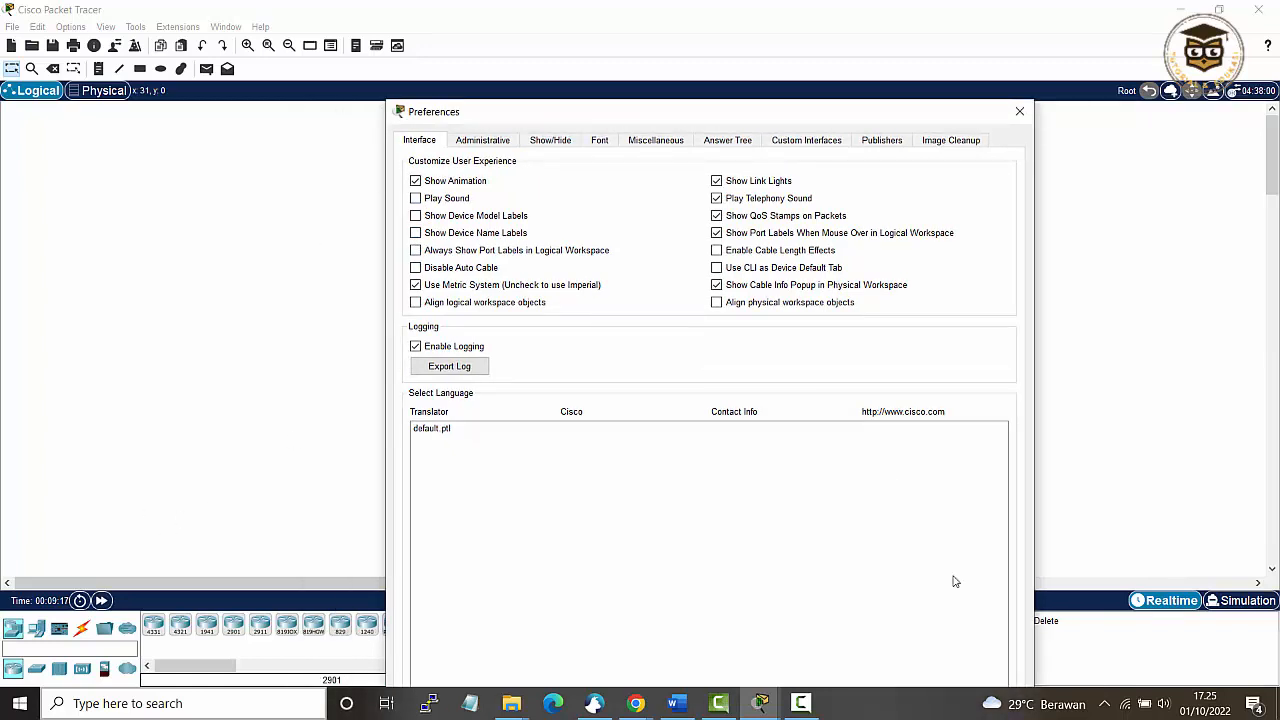
{"action": "left_click_drag", "start_coordinate": [850, 114], "coordinate": [776, 15]}
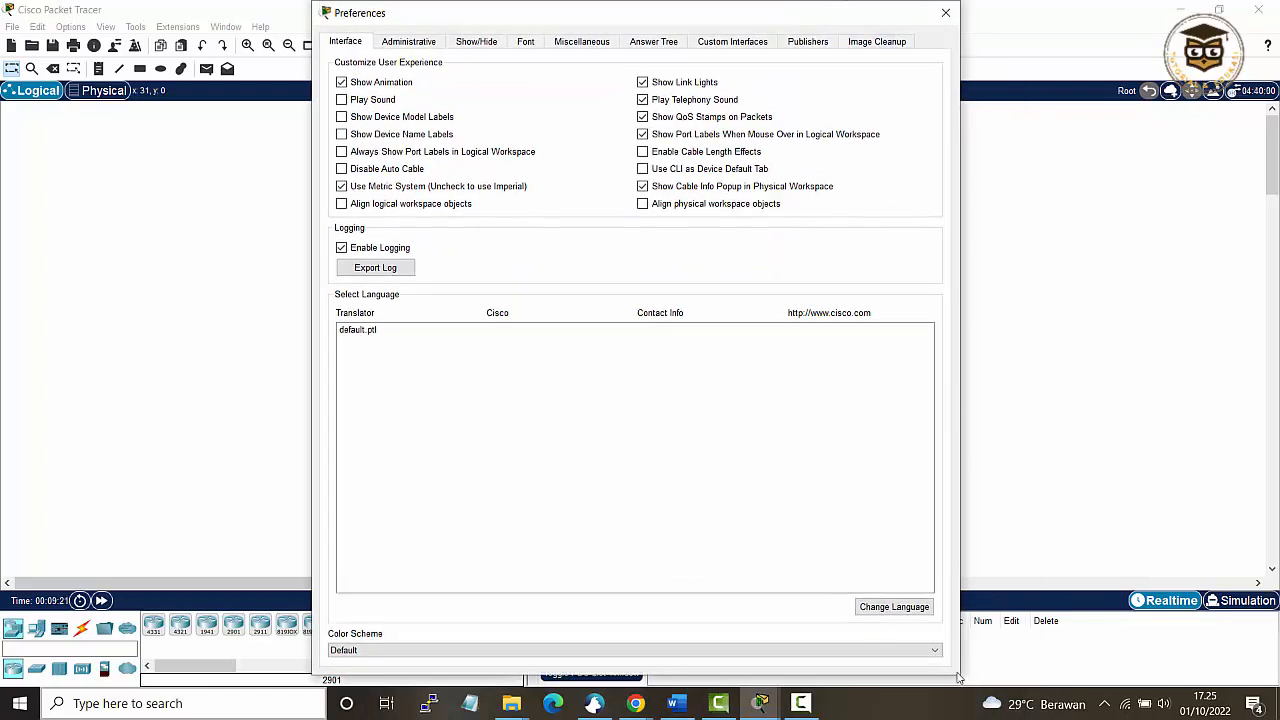
{"action": "left_click", "coordinate": [944, 14]}
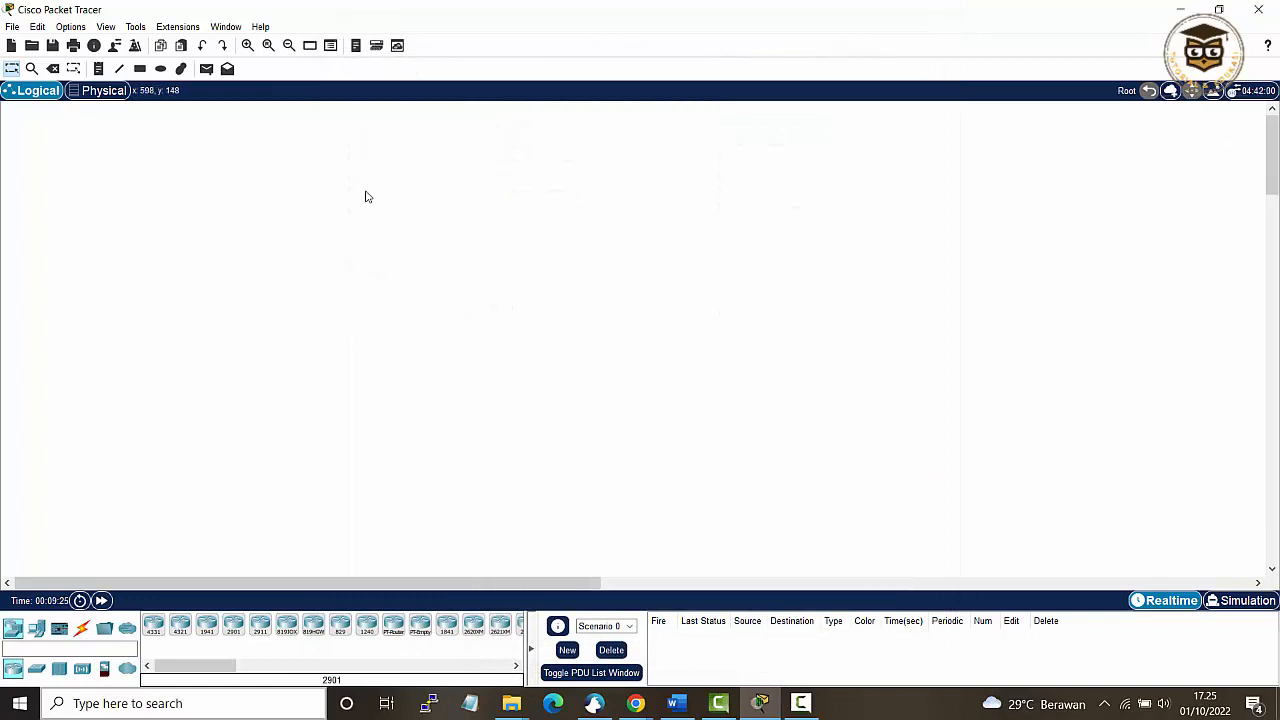
Step: Place a 1941 router in the upper-left area of the logical workspace and enlarge the view once
{"action": "left_click", "coordinate": [215, 625]}
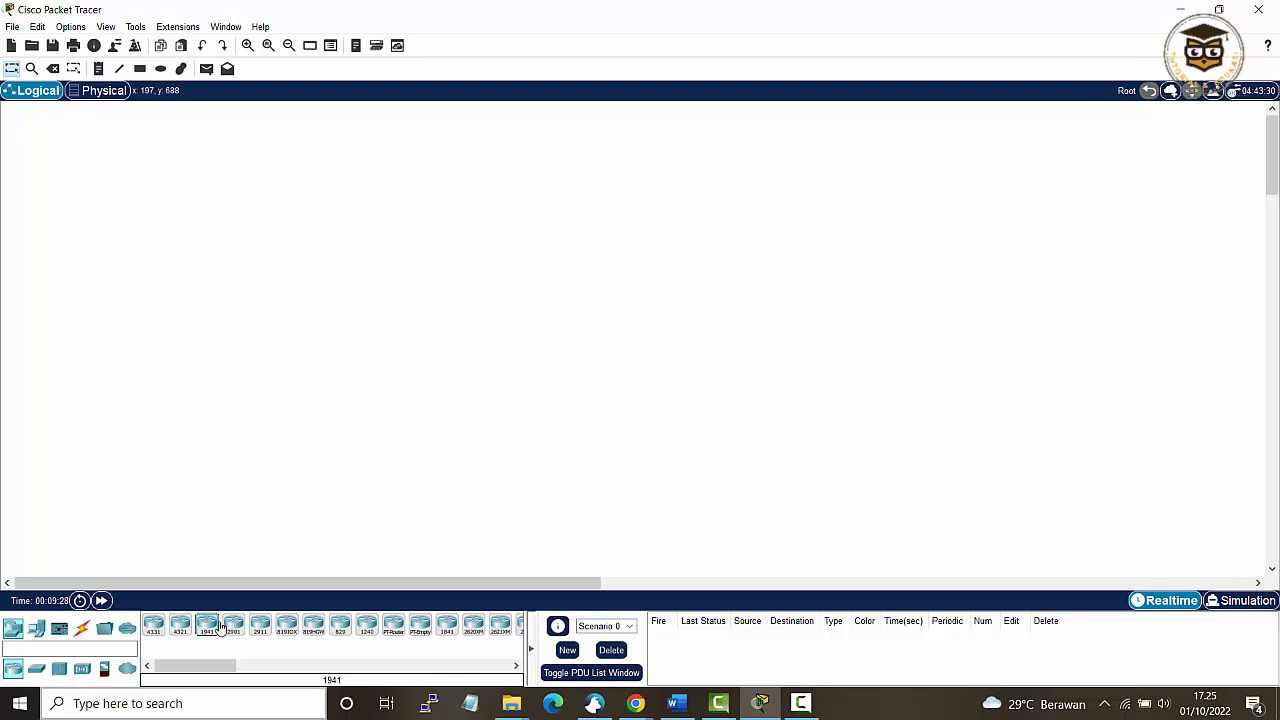
{"action": "left_click", "coordinate": [437, 326]}
{"action": "left_click_drag", "start_coordinate": [429, 311], "coordinate": [347, 300]}
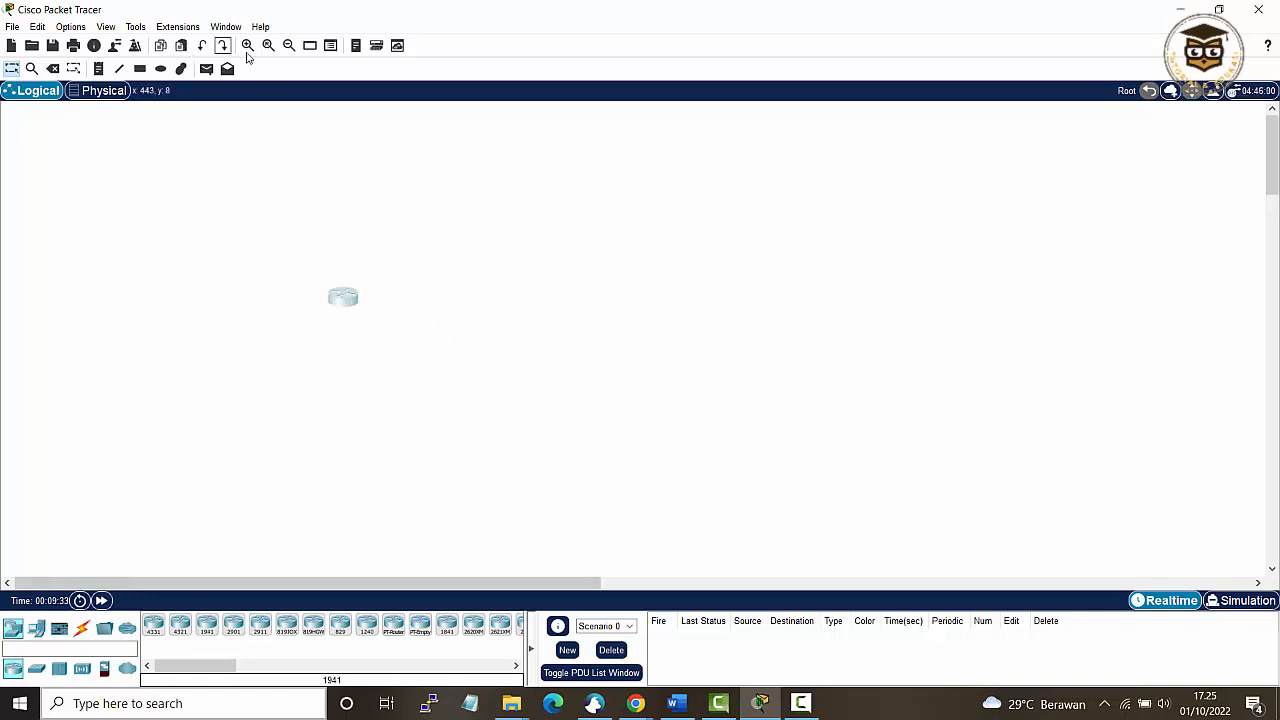
{"action": "left_click", "coordinate": [247, 45]}
{"action": "left_click_drag", "start_coordinate": [672, 490], "coordinate": [327, 311]}
Step: Open the preferences beside the router and try Show Device Model Labels by turning it on and off again
{"action": "left_click", "coordinate": [70, 26]}
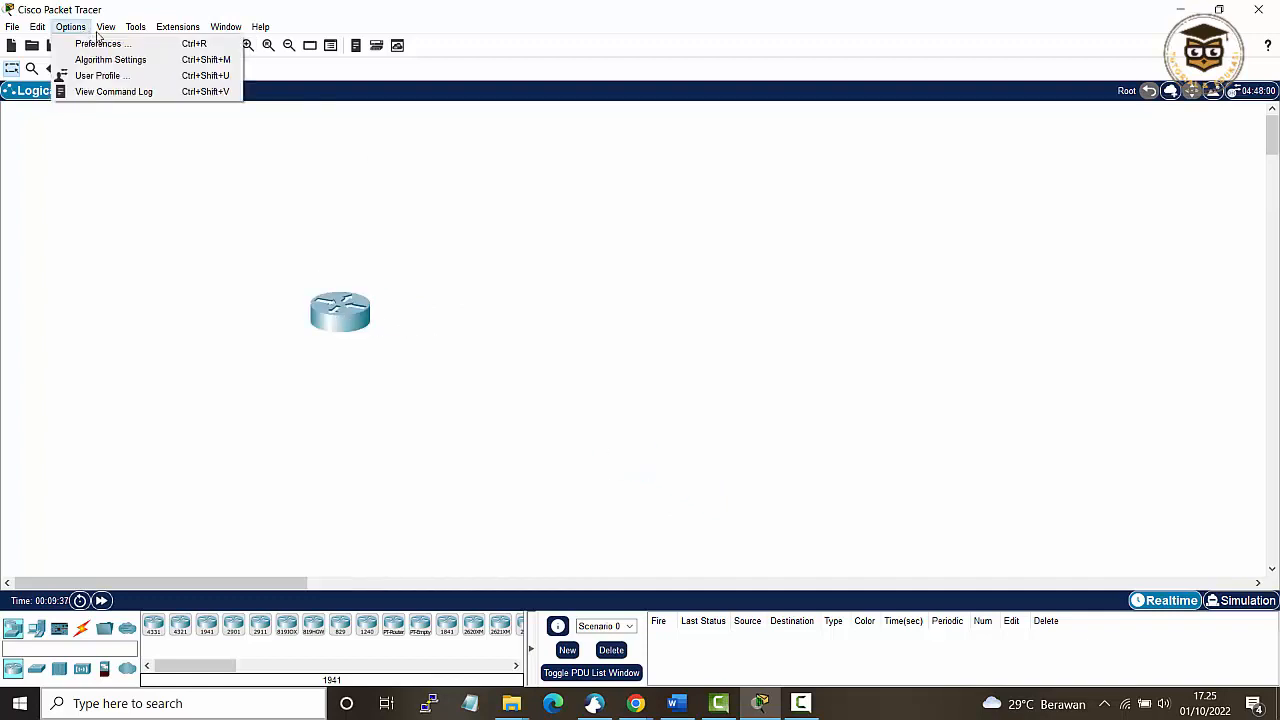
{"action": "left_click", "coordinate": [424, 121]}
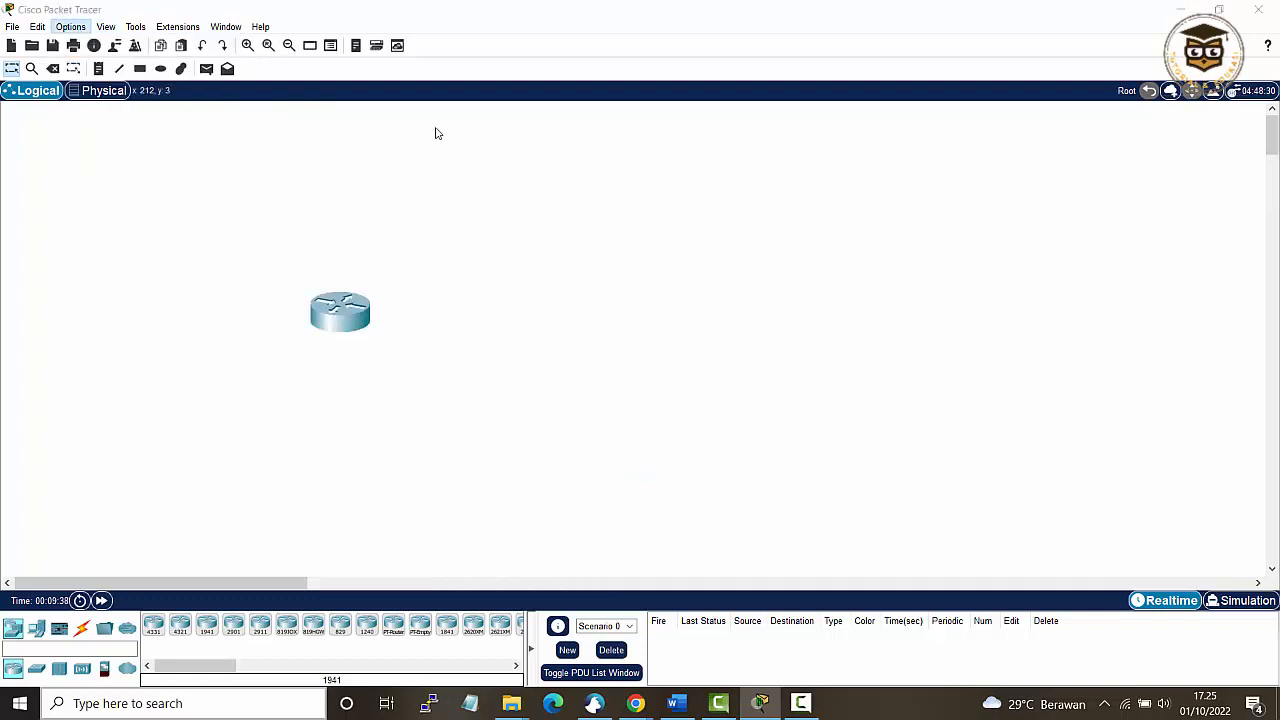
{"action": "key", "text": "ctrl+r"}
{"action": "left_click_drag", "start_coordinate": [557, 20], "coordinate": [822, 46]}
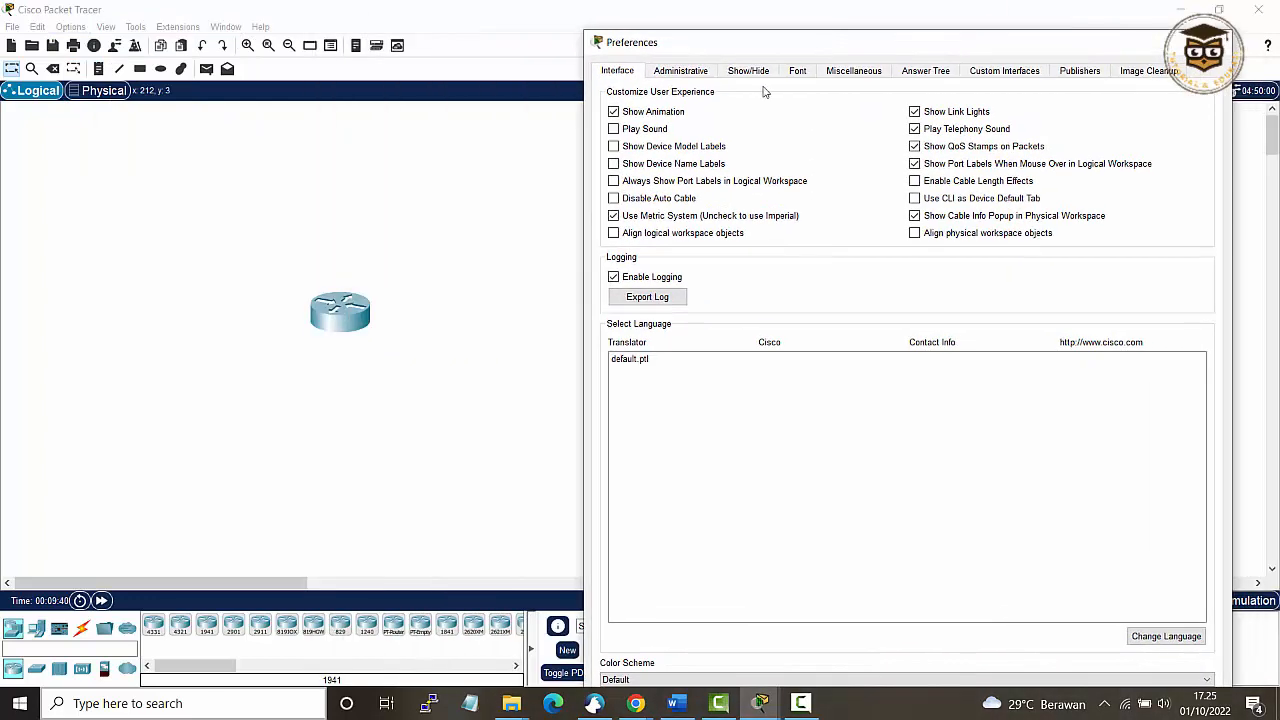
{"action": "left_click", "coordinate": [614, 147]}
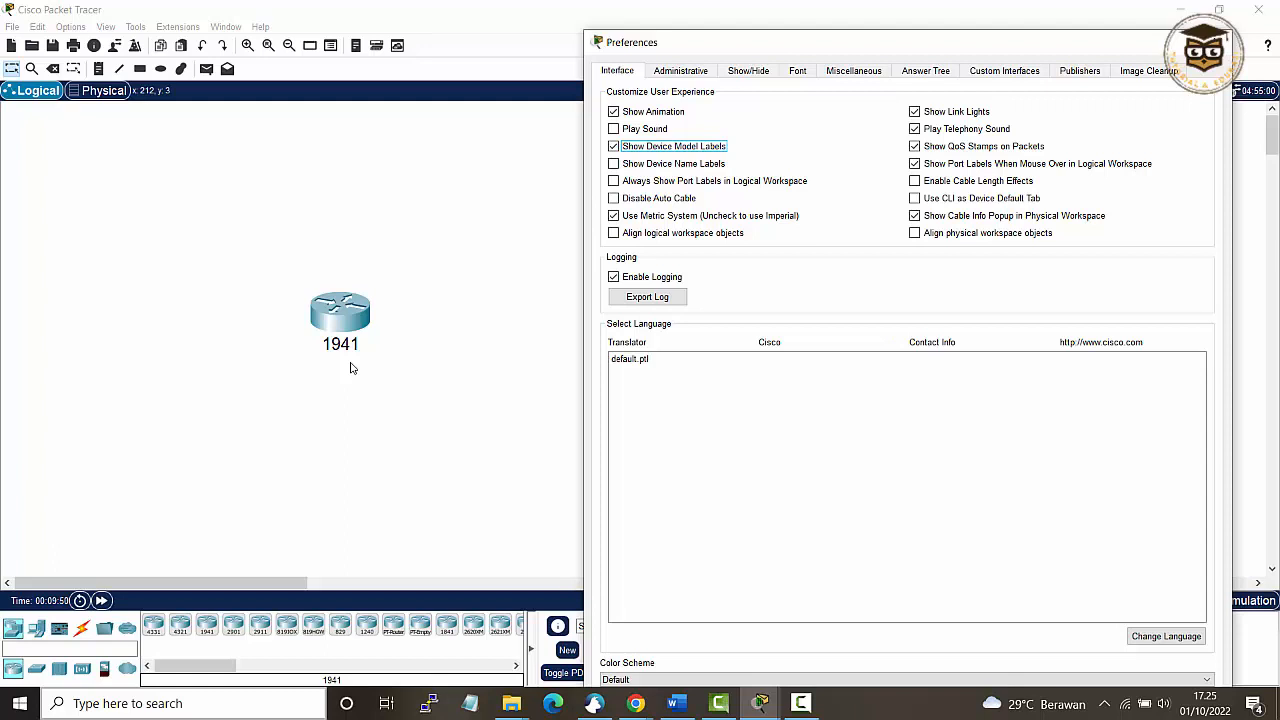
{"action": "left_click", "coordinate": [614, 147]}
Step: Try Show Device Name Labels, leave it and Always Show Port Labels in Logical Workspace off, and close the preferences
{"action": "left_click", "coordinate": [614, 164]}
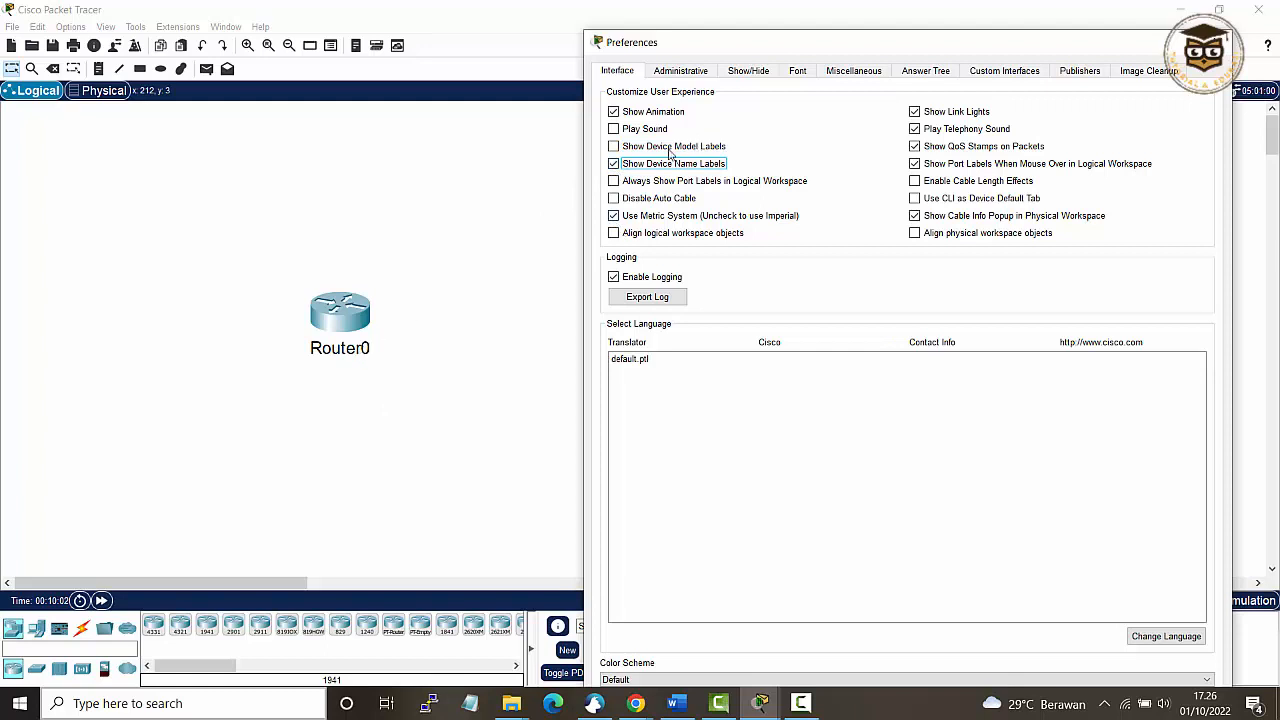
{"action": "left_click", "coordinate": [614, 164]}
{"action": "left_click", "coordinate": [622, 186]}
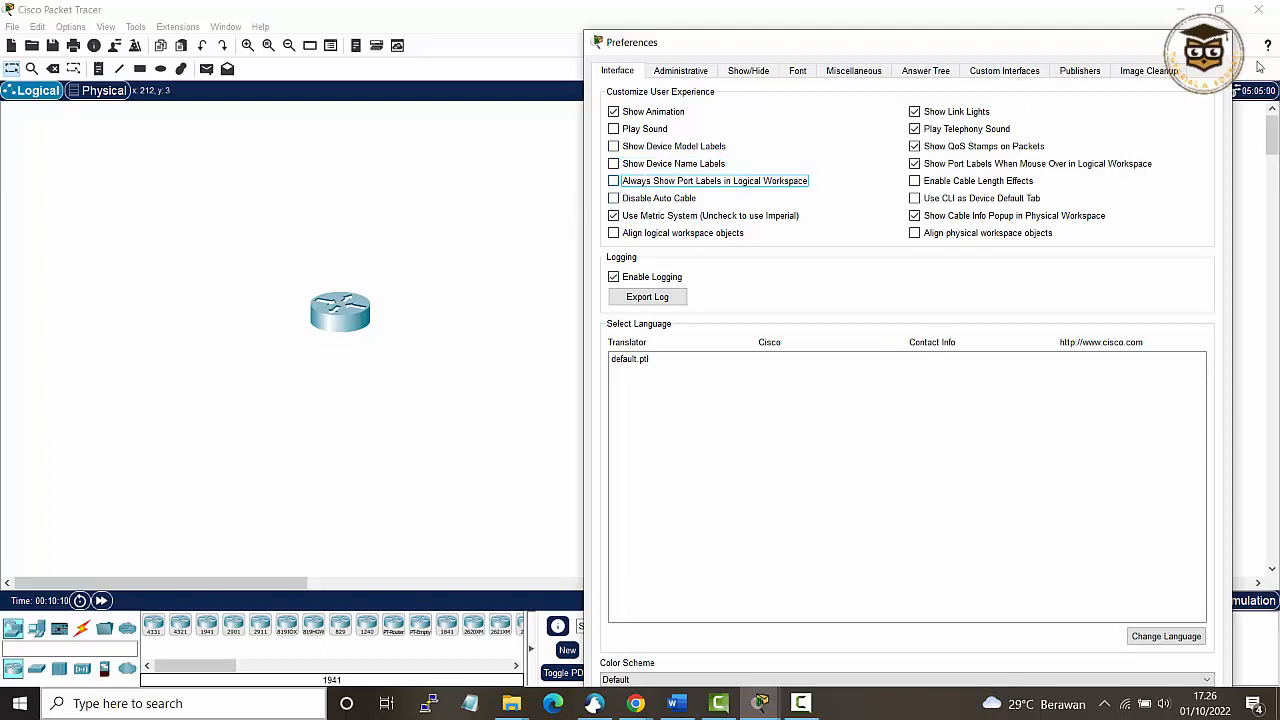
{"action": "left_click", "coordinate": [1225, 42]}
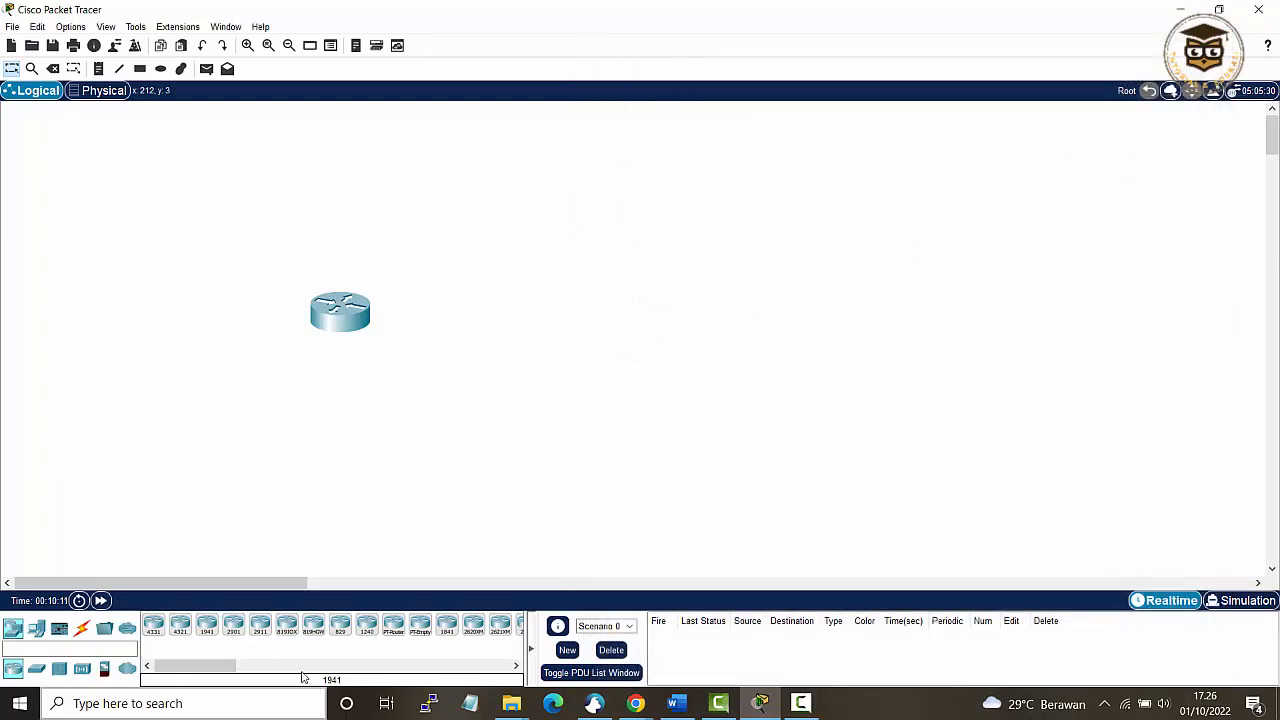
Step: Place a second 1941 router to the right of the first one, level with it
{"action": "left_click", "coordinate": [207, 630]}
{"action": "left_click", "coordinate": [537, 316]}
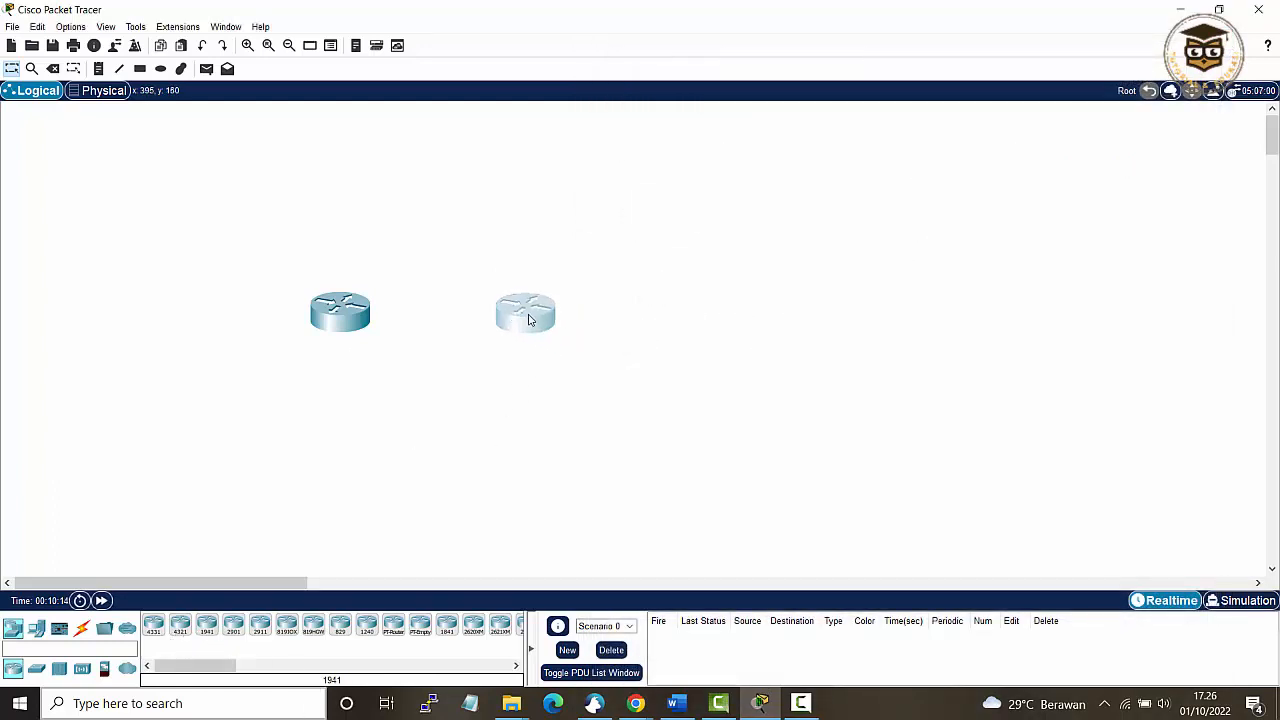
Step: Connect the two routers with an automatically chosen connection type and move the left router slightly farther away
{"action": "left_click", "coordinate": [82, 628]}
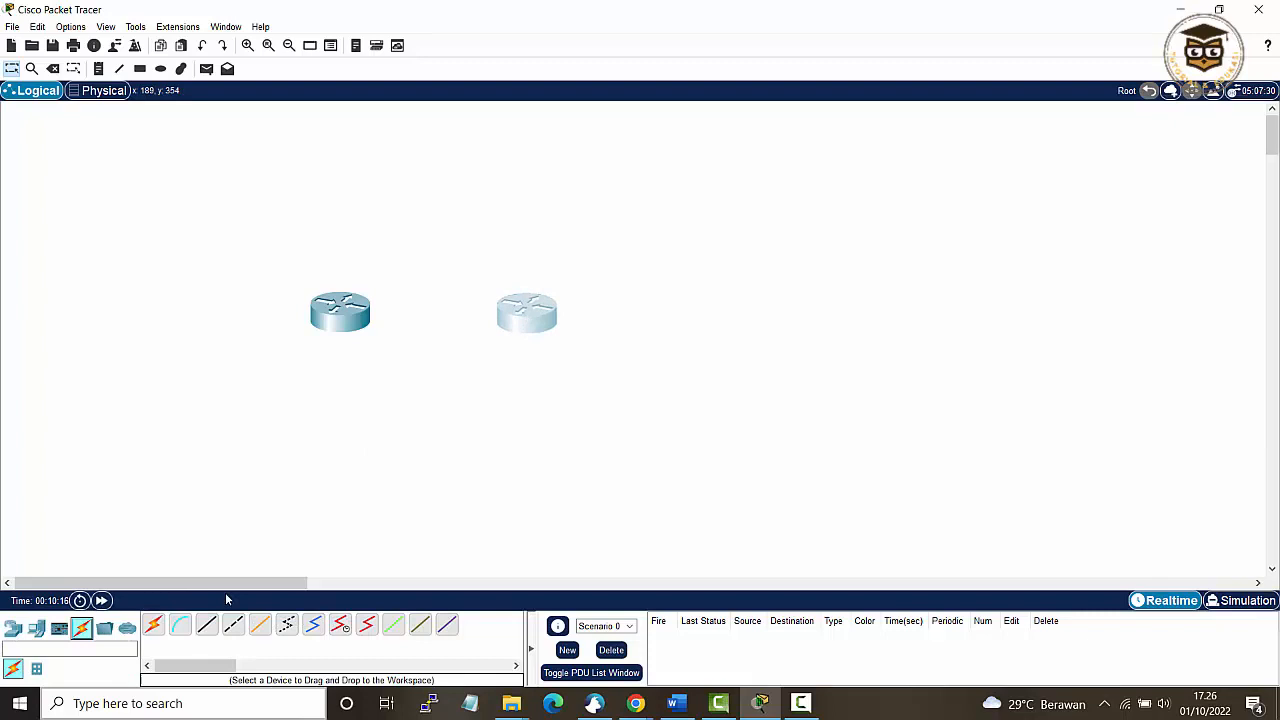
{"action": "left_click", "coordinate": [153, 625]}
{"action": "left_click", "coordinate": [369, 326]}
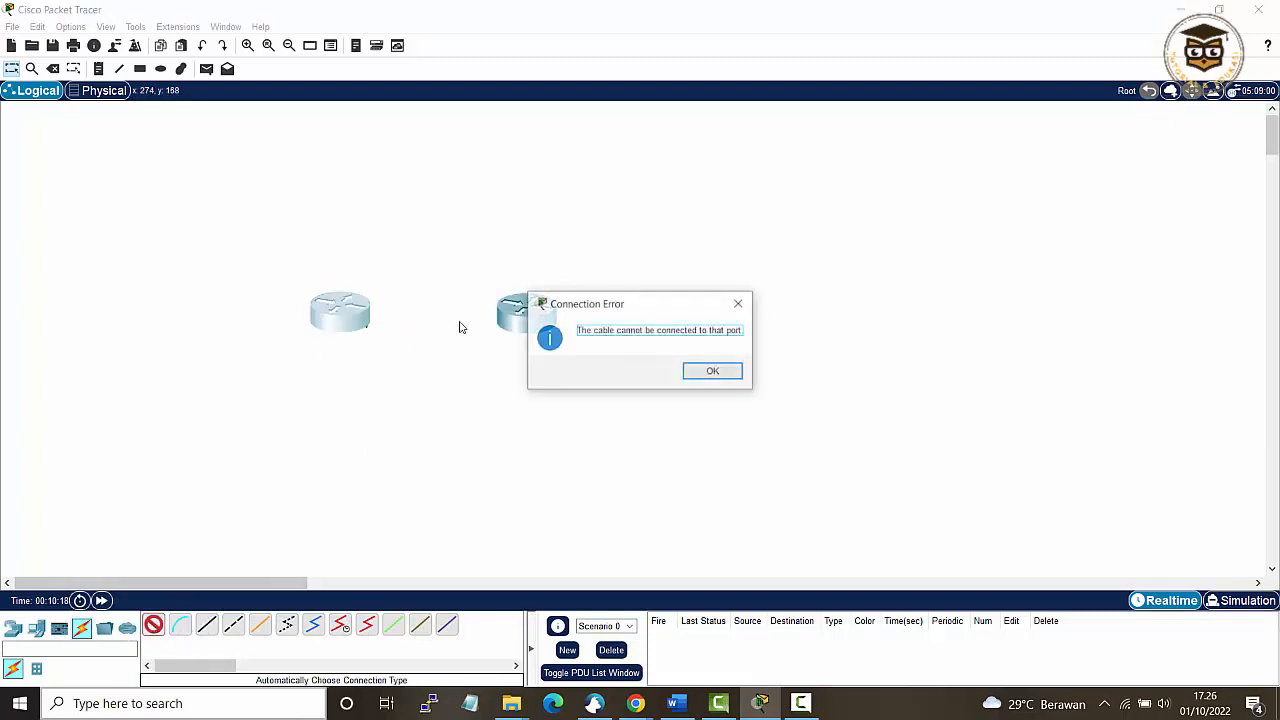
{"action": "left_click", "coordinate": [740, 375]}
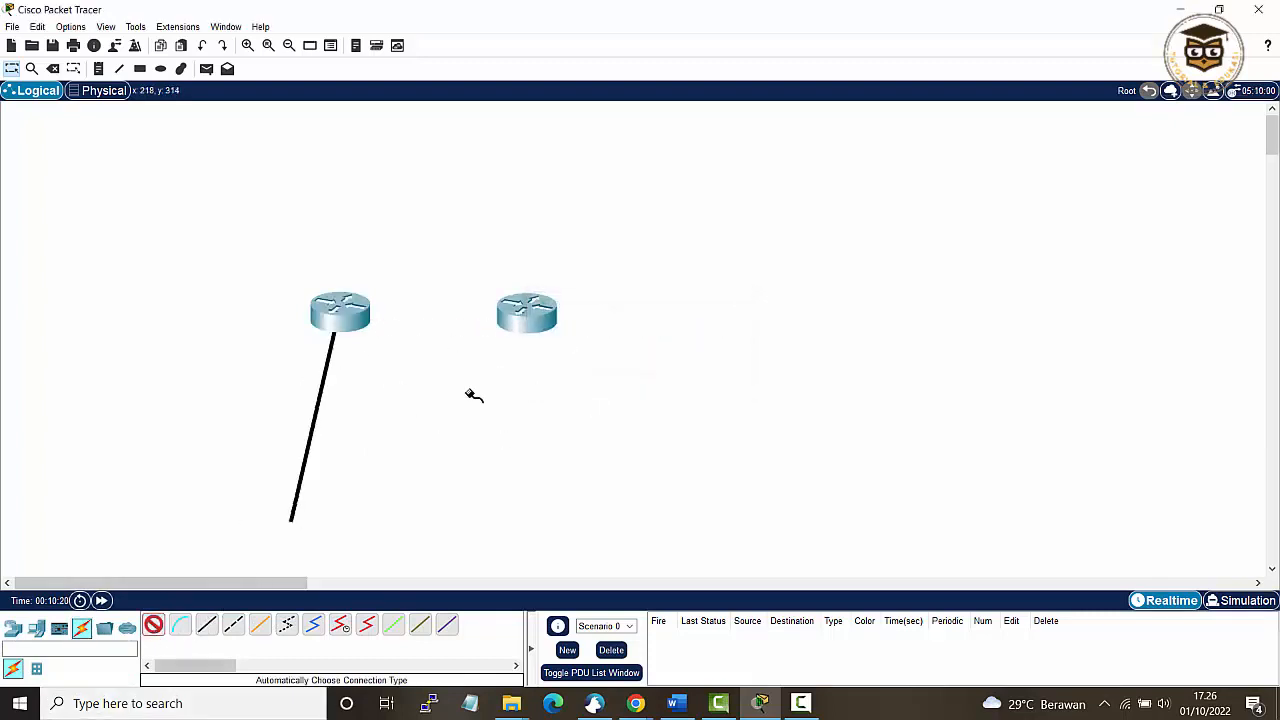
{"action": "left_click", "coordinate": [525, 314]}
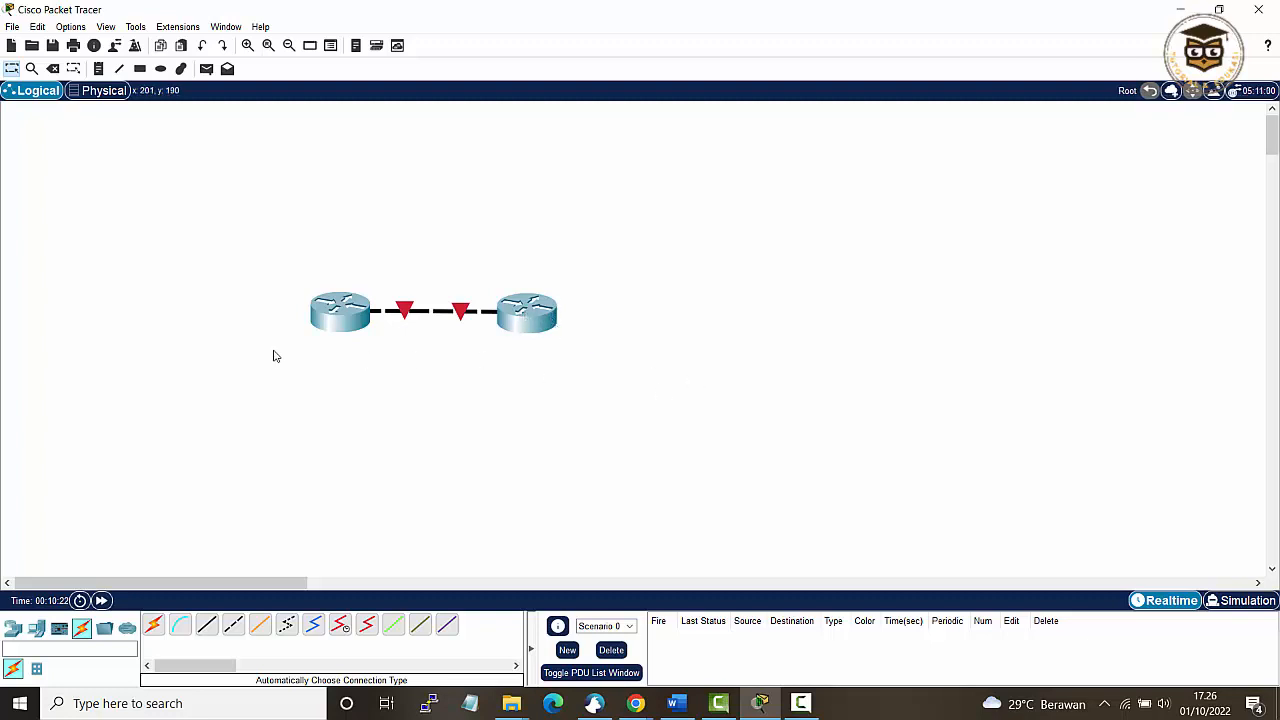
{"action": "left_click_drag", "start_coordinate": [337, 320], "coordinate": [291, 319]}
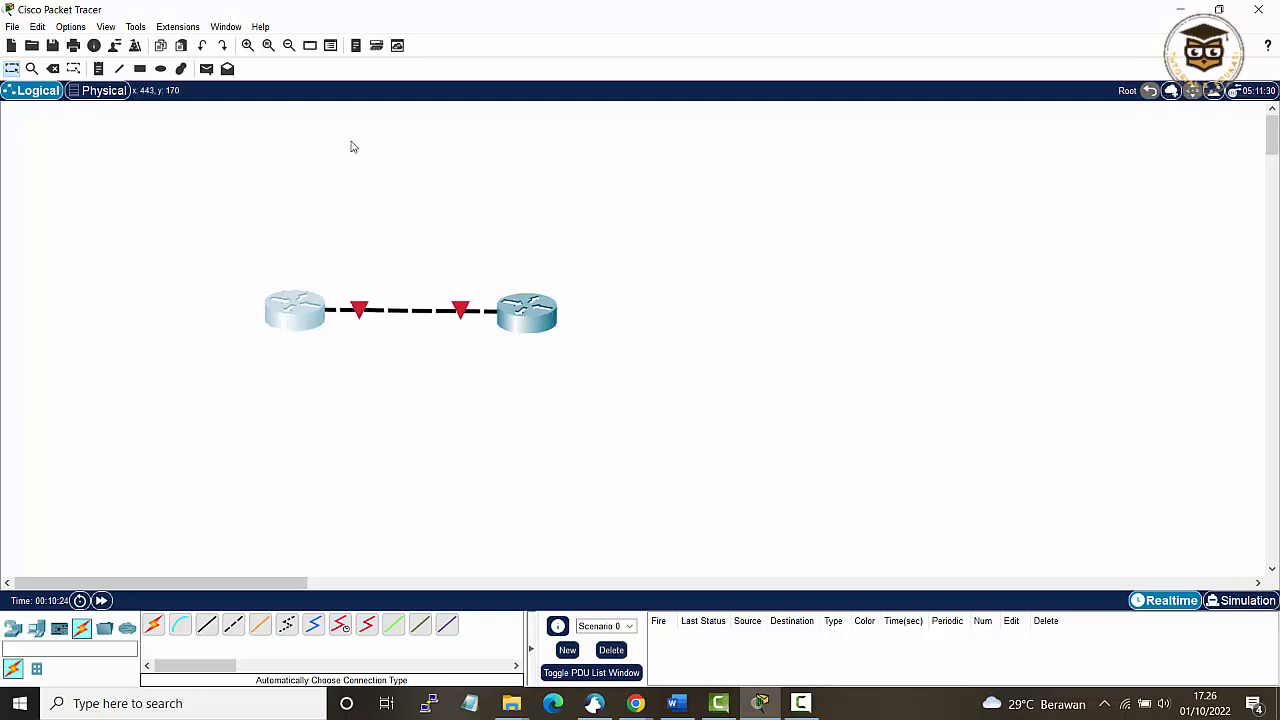
Step: Open the preferences, place them clear of the routers, and turn on Always Show Port Labels in Logical Workspace
{"action": "left_click", "coordinate": [106, 26]}
{"action": "left_click", "coordinate": [80, 45]}
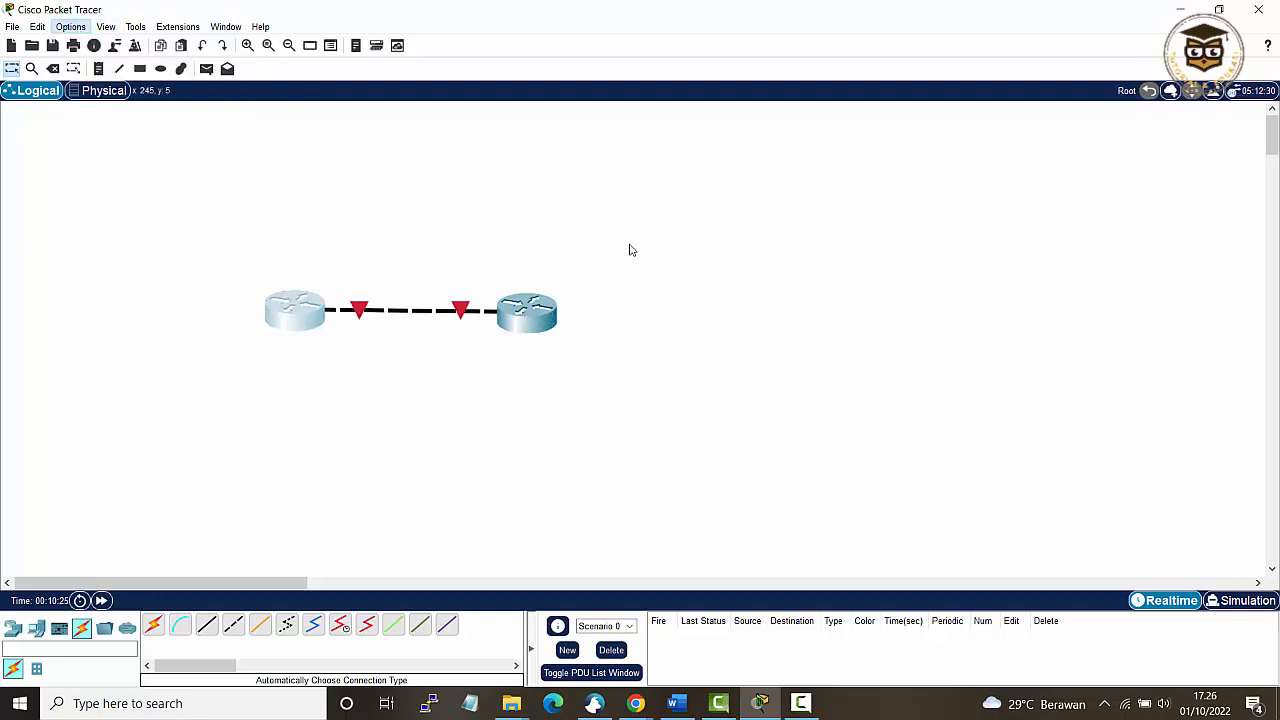
{"action": "left_click_drag", "start_coordinate": [545, 12], "coordinate": [880, 24]}
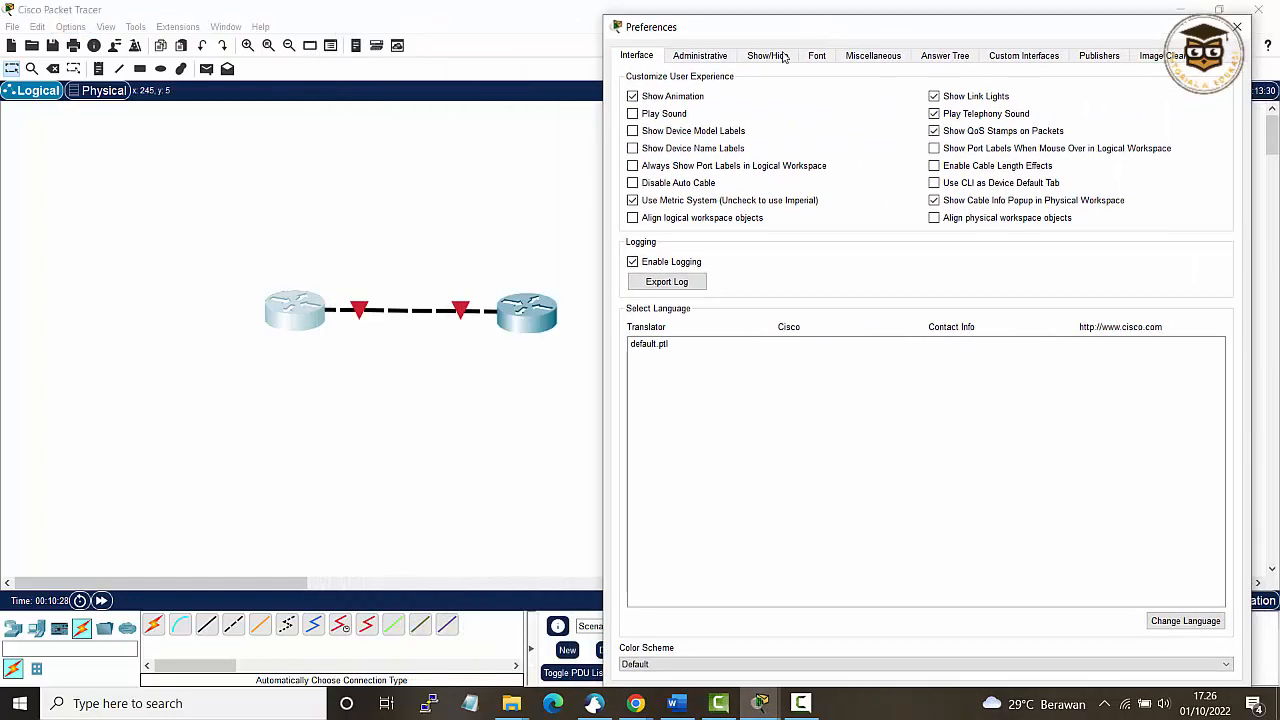
{"action": "left_click", "coordinate": [689, 167]}
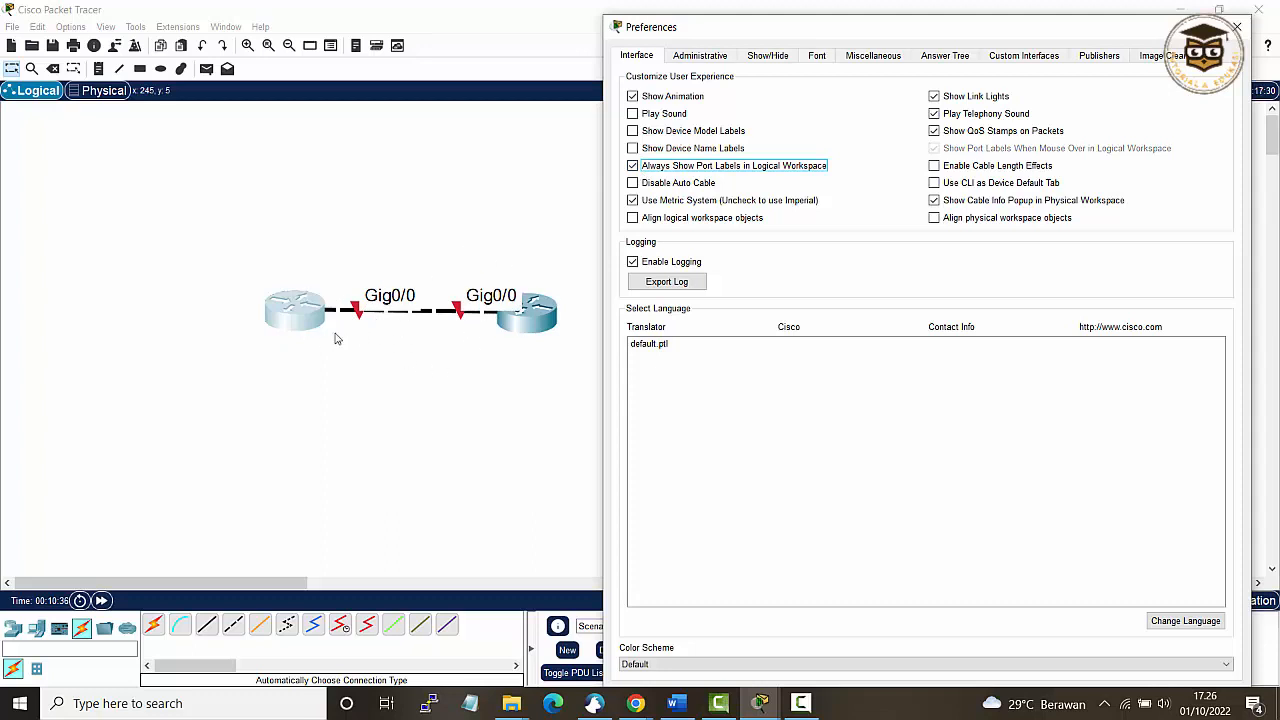
Step: Try Show Device Name Labels and leave it on, then turn off Always Show Port Labels in Logical Workspace
{"action": "left_click", "coordinate": [633, 148]}
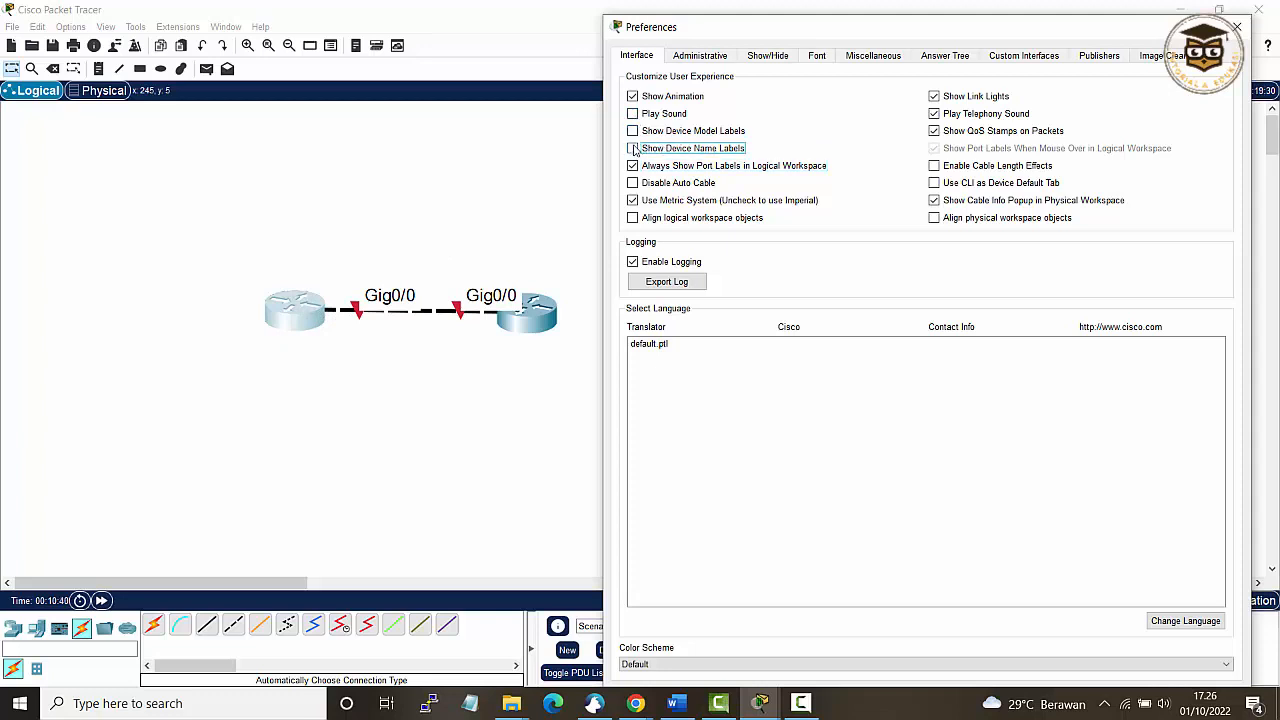
{"action": "left_click", "coordinate": [633, 147]}
{"action": "left_click", "coordinate": [633, 148]}
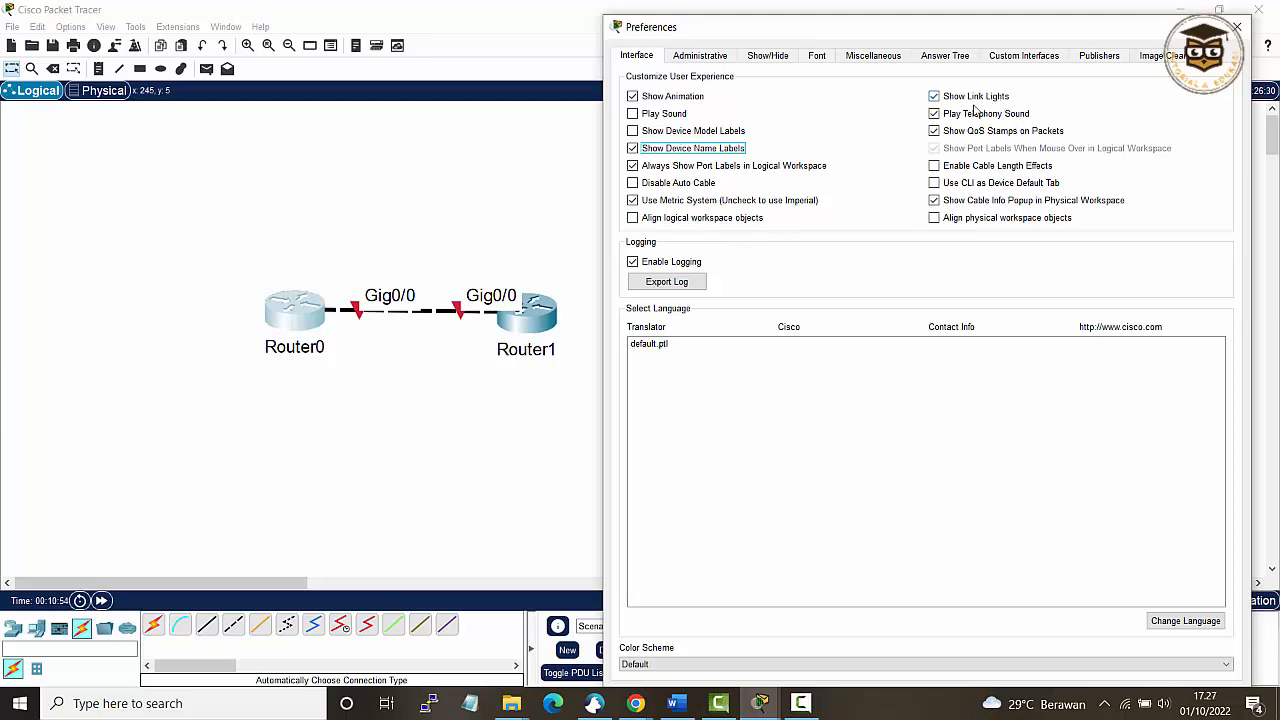
{"action": "left_click", "coordinate": [633, 166]}
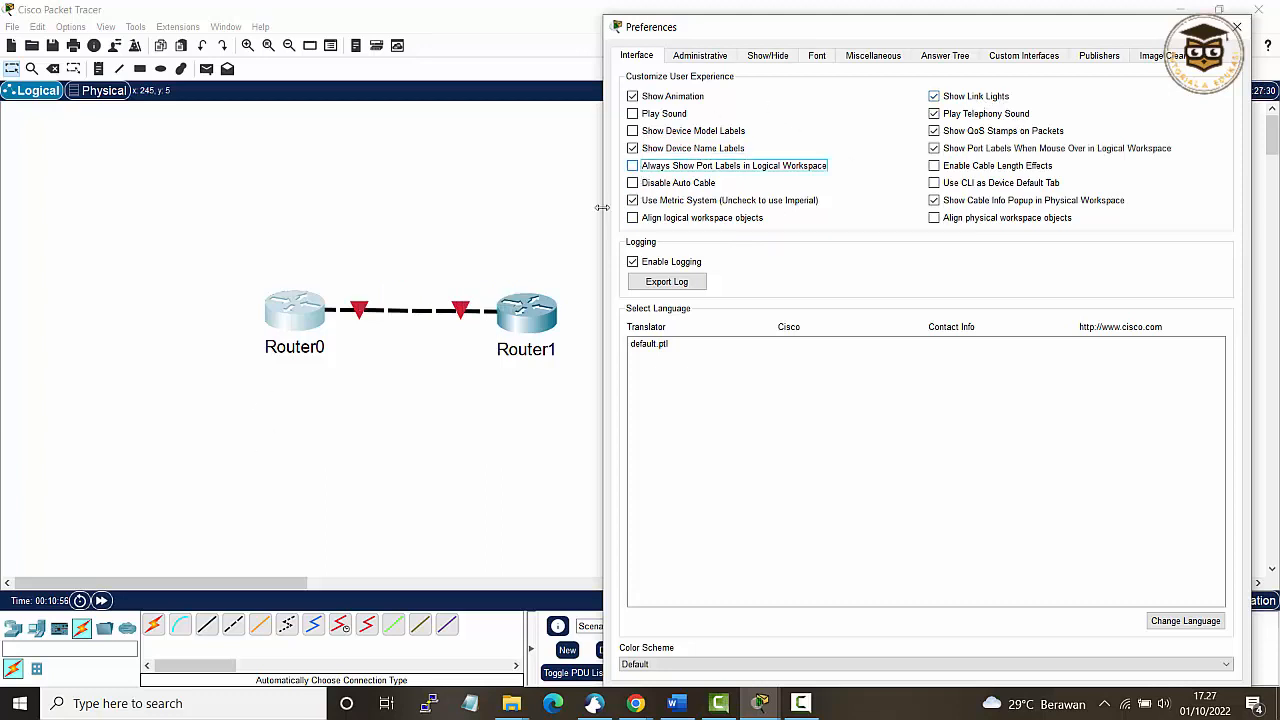
Step: Try Show Link Lights by turning it off and on again, leaving Show Port Labels When Mouse Over in Logical Workspace on
{"action": "left_click", "coordinate": [935, 97]}
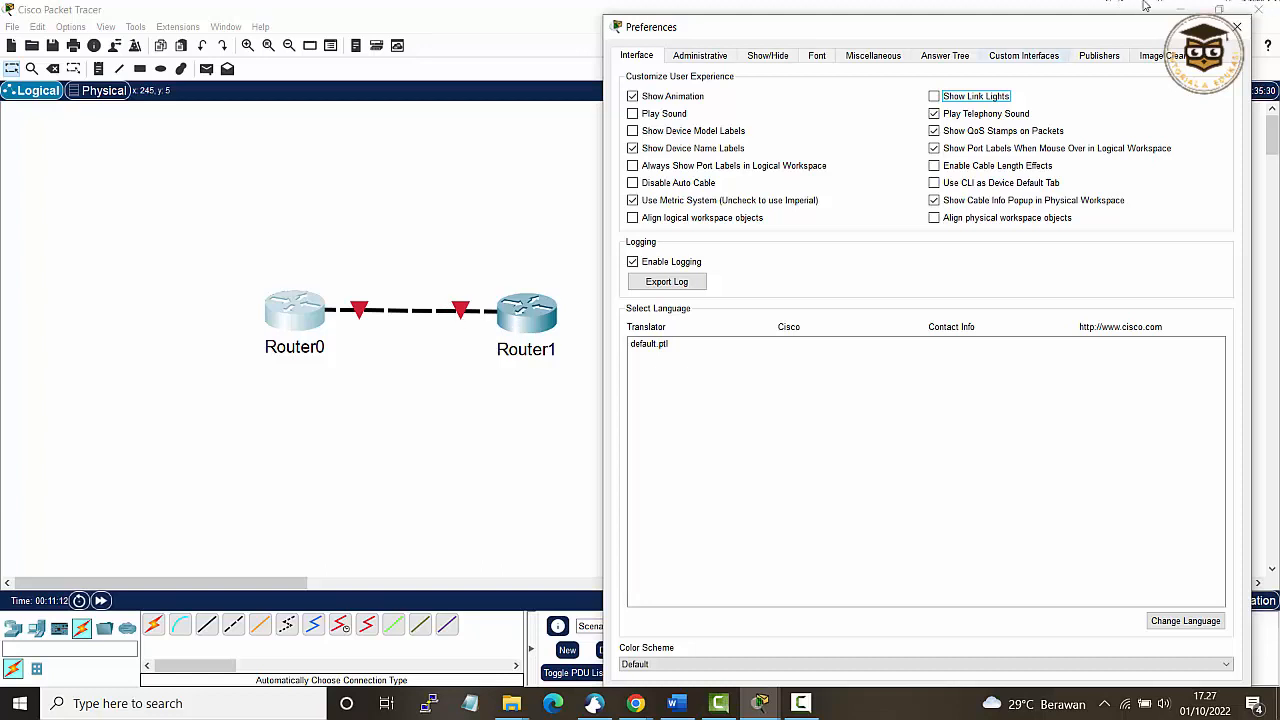
{"action": "left_click", "coordinate": [940, 97]}
{"action": "left_click", "coordinate": [935, 149]}
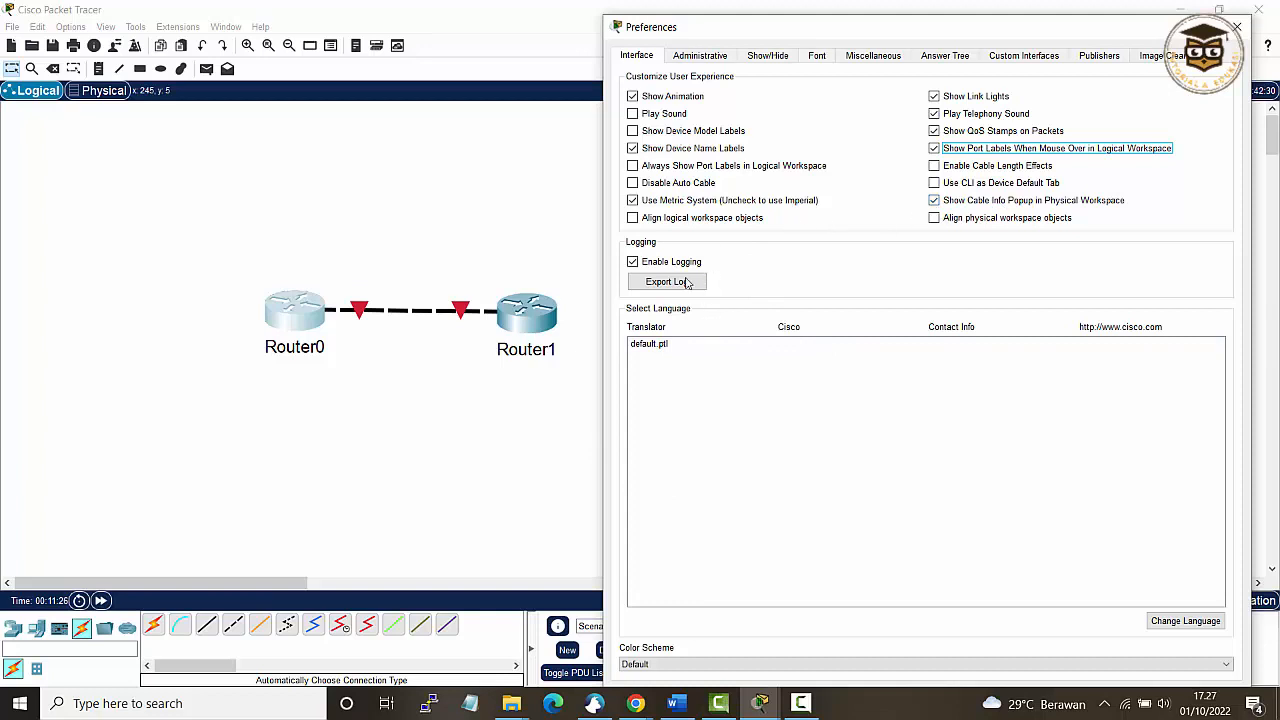
Step: Review the Administrative and Show/Hide preferences and close the preferences
{"action": "left_click", "coordinate": [708, 62]}
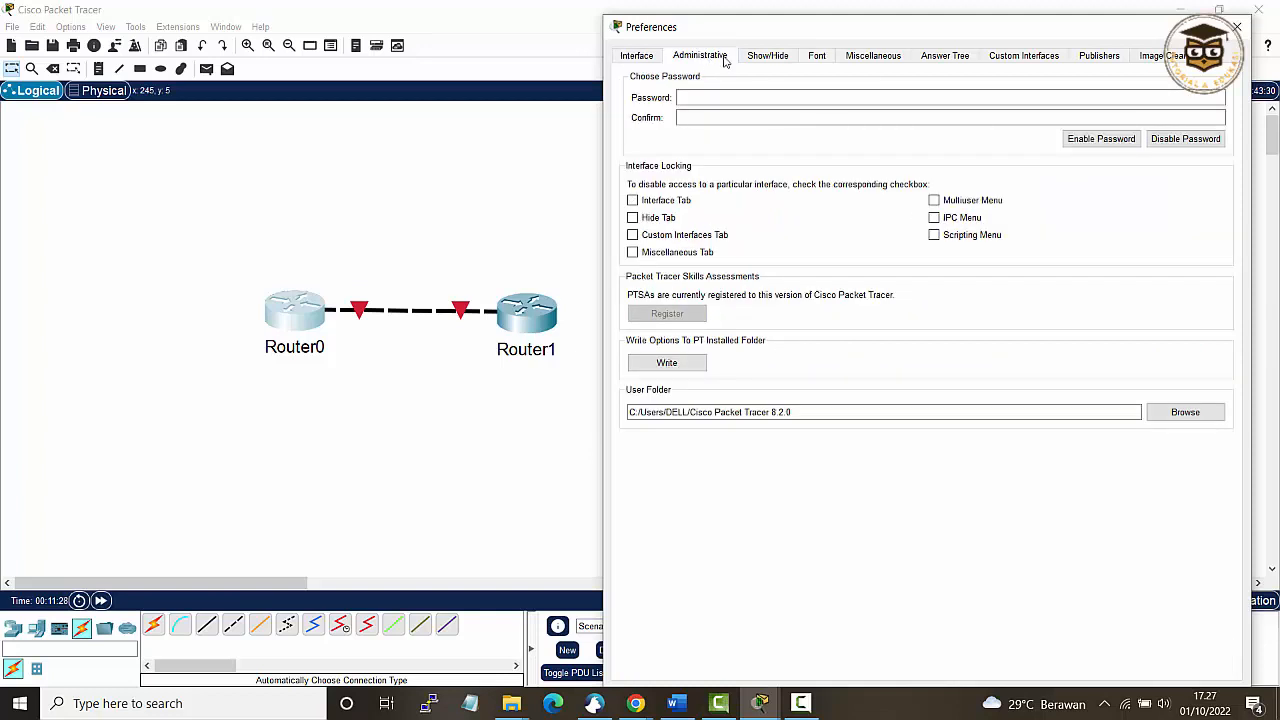
{"action": "left_click", "coordinate": [765, 58]}
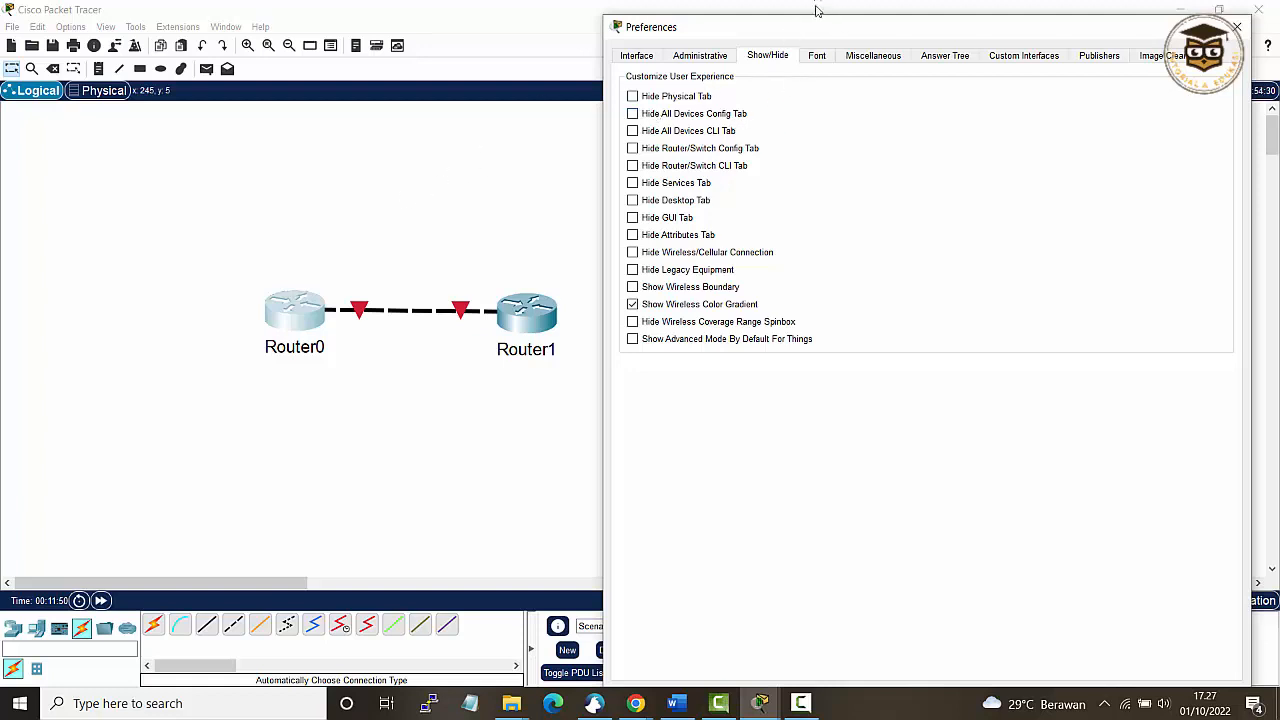
{"action": "left_click", "coordinate": [1237, 27]}
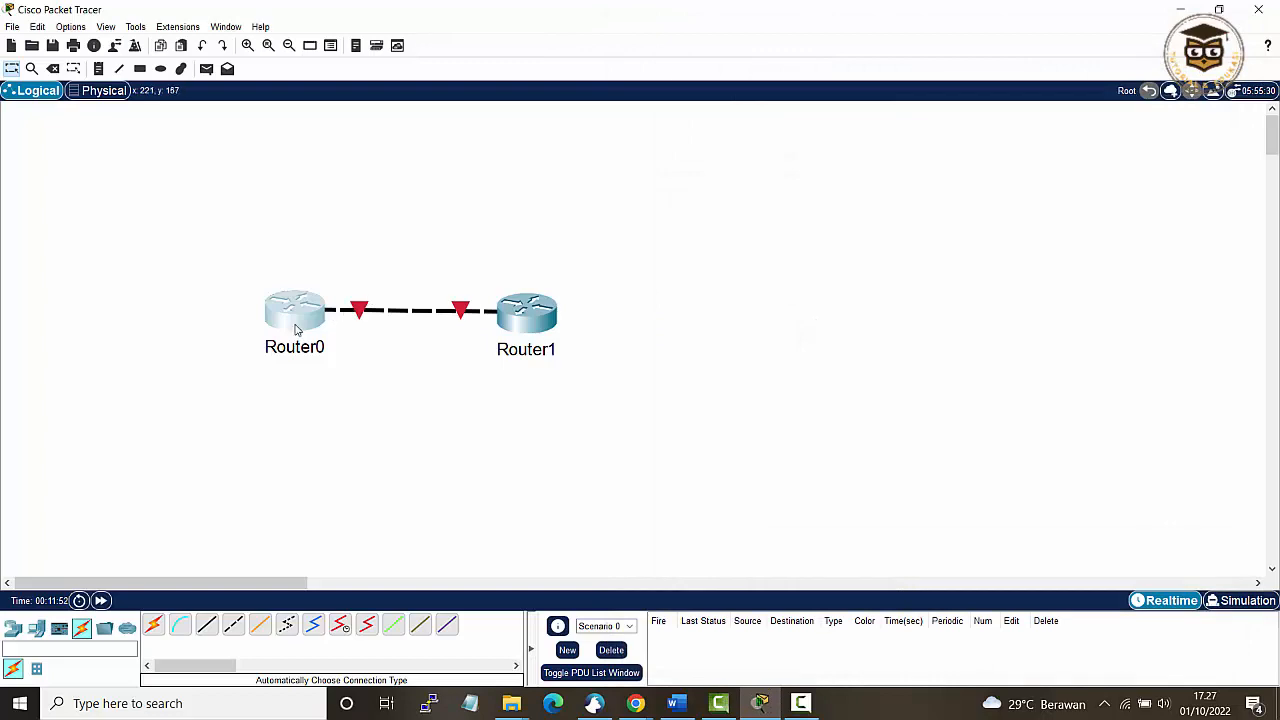
Step: Open Router0, look through its CLI, Attributes and Physical pages, and close its window
{"action": "left_click", "coordinate": [293, 332]}
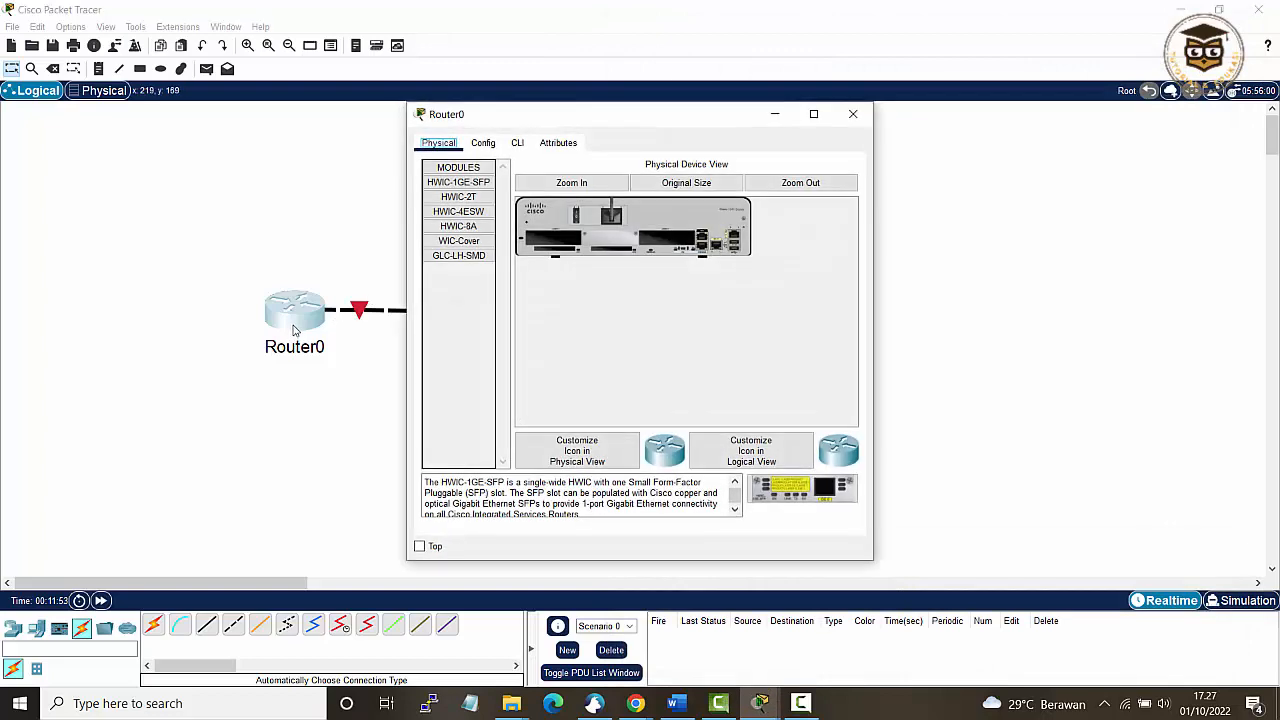
{"action": "left_click", "coordinate": [517, 143]}
{"action": "left_click", "coordinate": [558, 143]}
{"action": "left_click", "coordinate": [517, 143]}
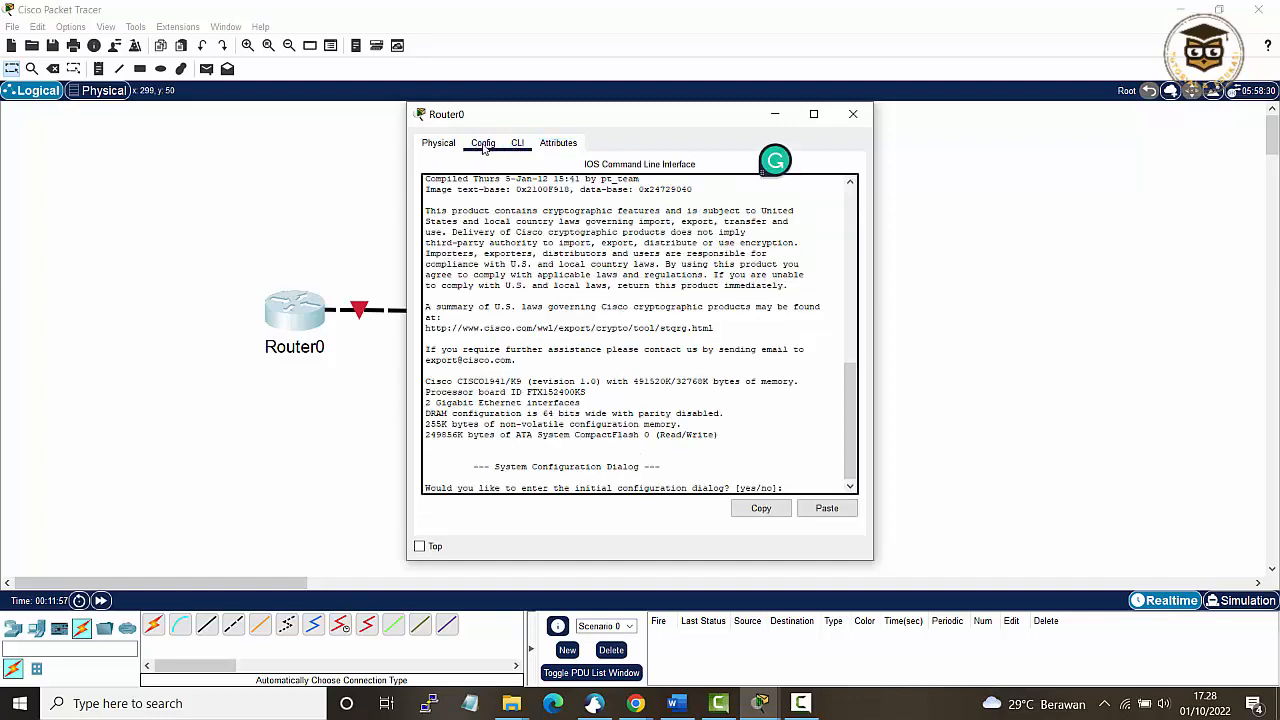
{"action": "left_click", "coordinate": [438, 143]}
{"action": "left_click", "coordinate": [329, 187]}
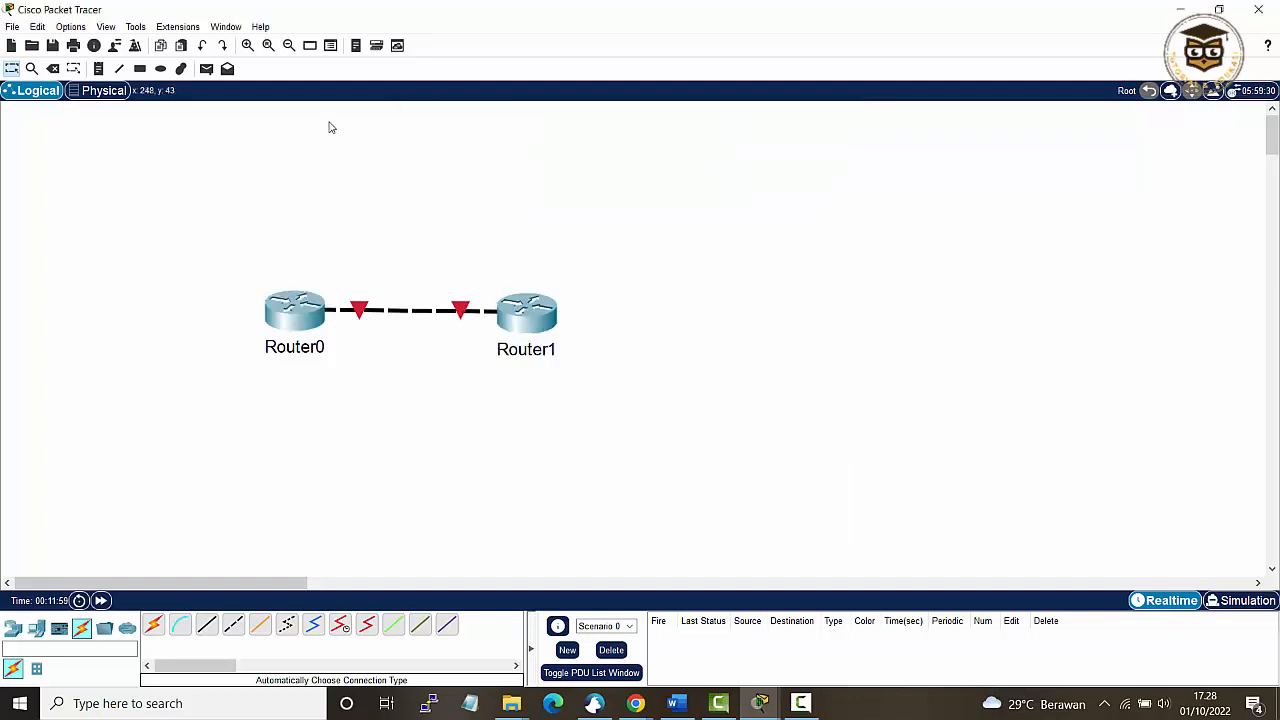
Step: Turn on Hide All Devices Config Tab in the Show/Hide preferences and close the preferences
{"action": "left_click", "coordinate": [70, 26]}
{"action": "left_click", "coordinate": [92, 42]}
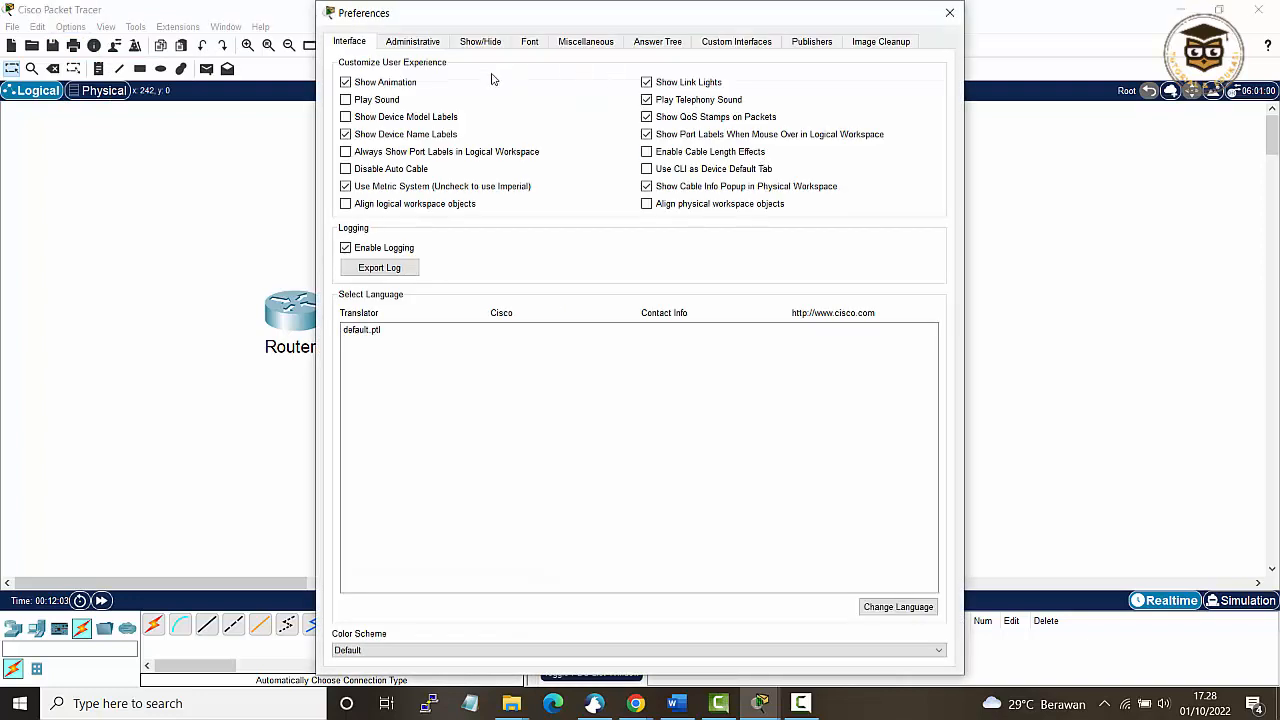
{"action": "left_click", "coordinate": [490, 44]}
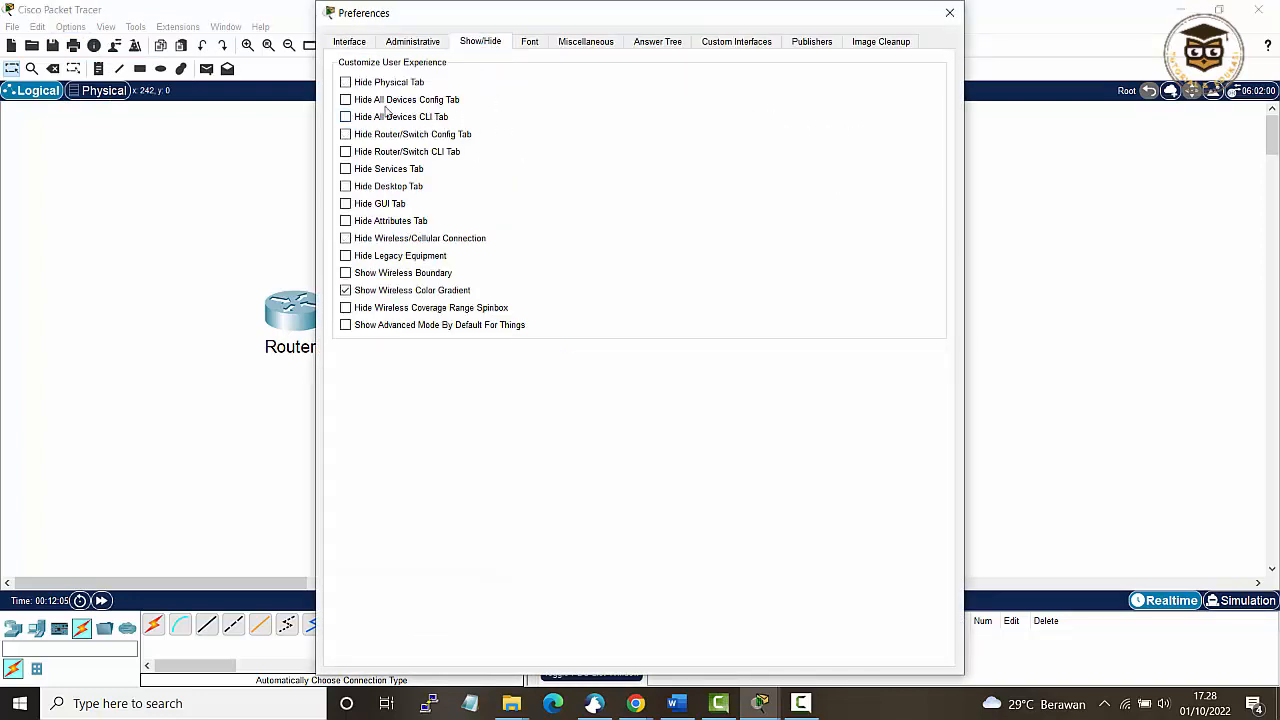
{"action": "left_click", "coordinate": [346, 101]}
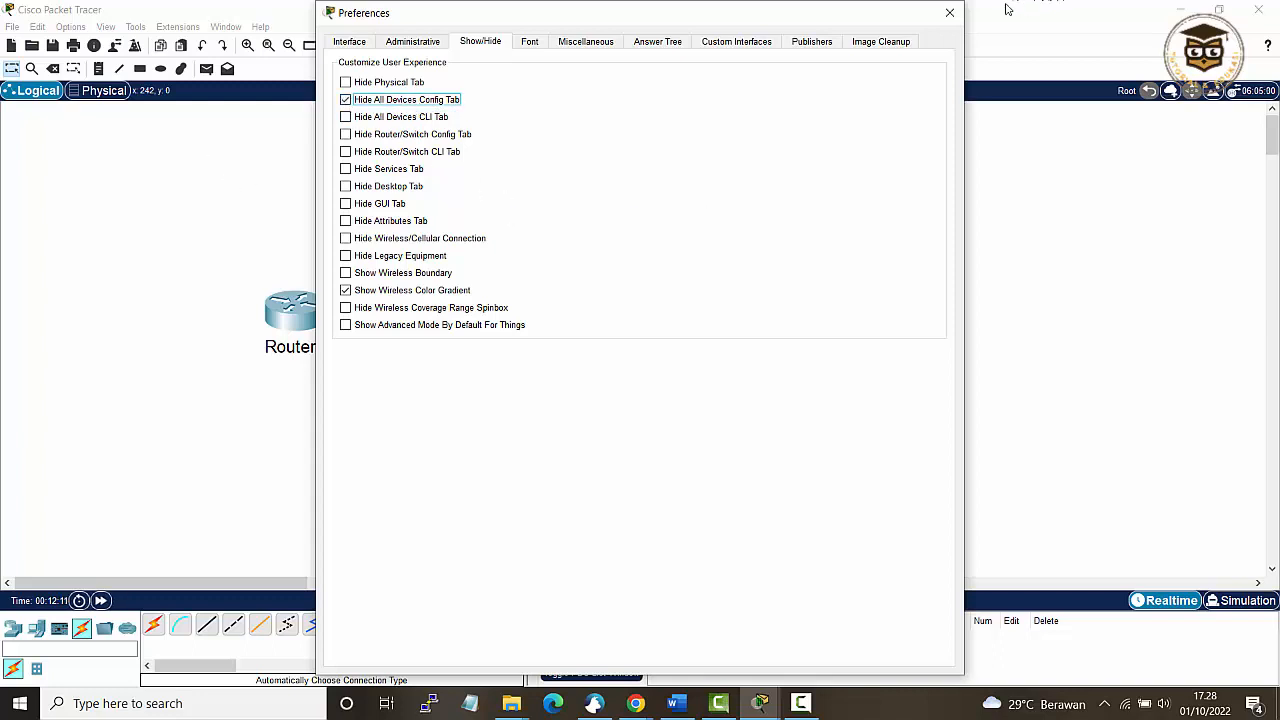
{"action": "left_click", "coordinate": [949, 12]}
Step: Reopen Router0 to check which of the Physical, Config, CLI and Attributes pages it offers, and close its window
{"action": "left_click", "coordinate": [320, 316]}
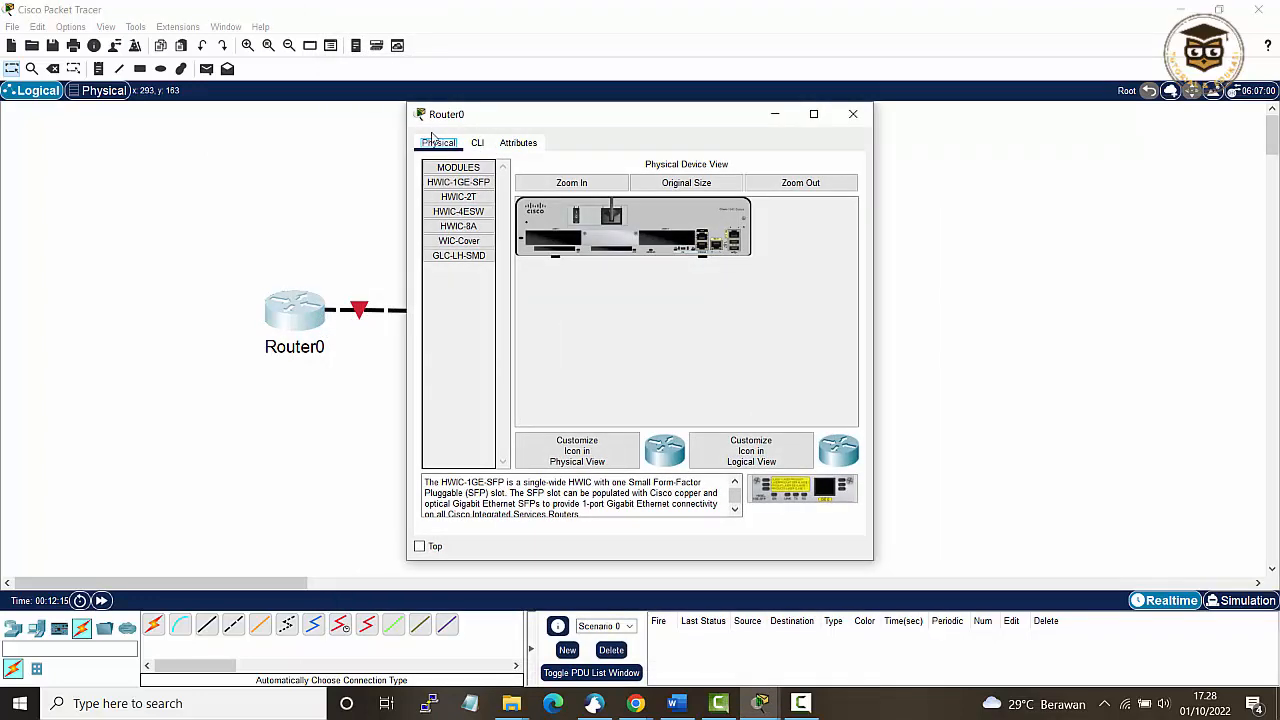
{"action": "left_click", "coordinate": [477, 143]}
{"action": "left_click", "coordinate": [518, 143]}
{"action": "left_click", "coordinate": [477, 143]}
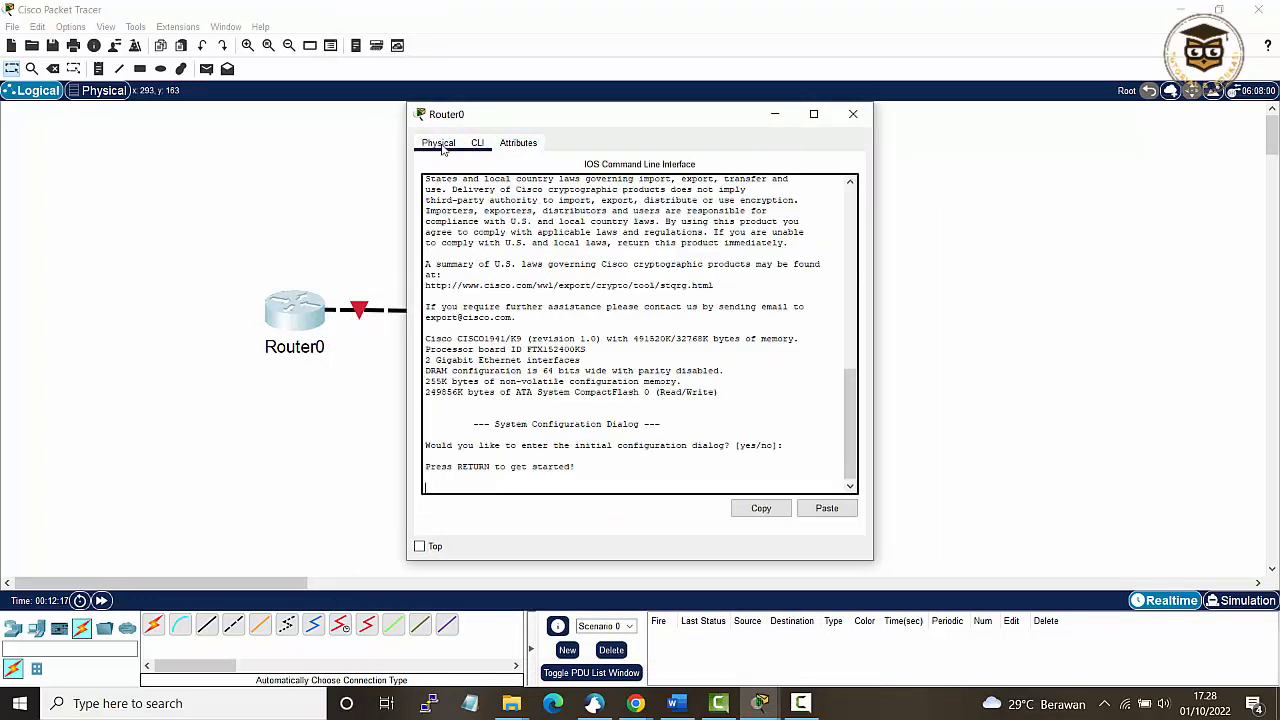
{"action": "left_click", "coordinate": [441, 146]}
{"action": "left_click", "coordinate": [472, 146]}
{"action": "left_click", "coordinate": [509, 146]}
{"action": "left_click", "coordinate": [486, 146]}
{"action": "left_click", "coordinate": [455, 145]}
{"action": "left_click", "coordinate": [397, 217]}
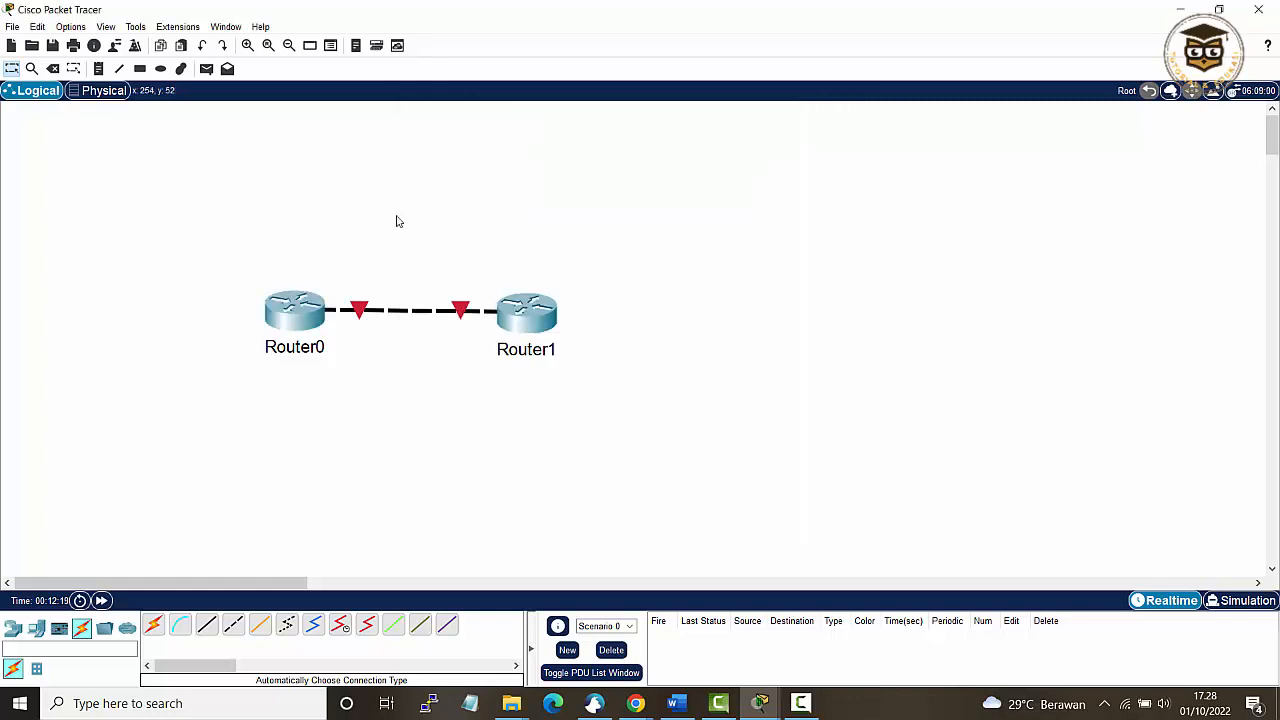
Step: Open Router1, check which configuration pages it offers, and close its window
{"action": "left_click", "coordinate": [530, 314]}
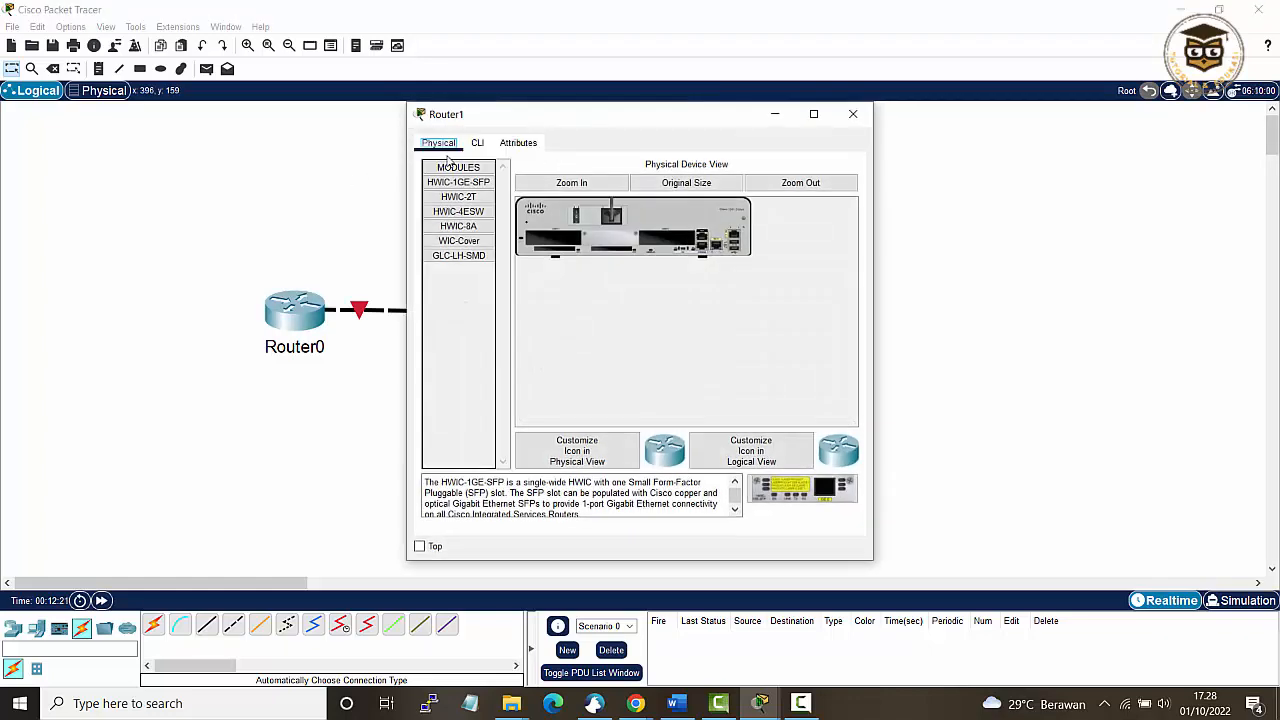
{"action": "left_click", "coordinate": [477, 143]}
{"action": "left_click", "coordinate": [502, 146]}
{"action": "left_click", "coordinate": [378, 148]}
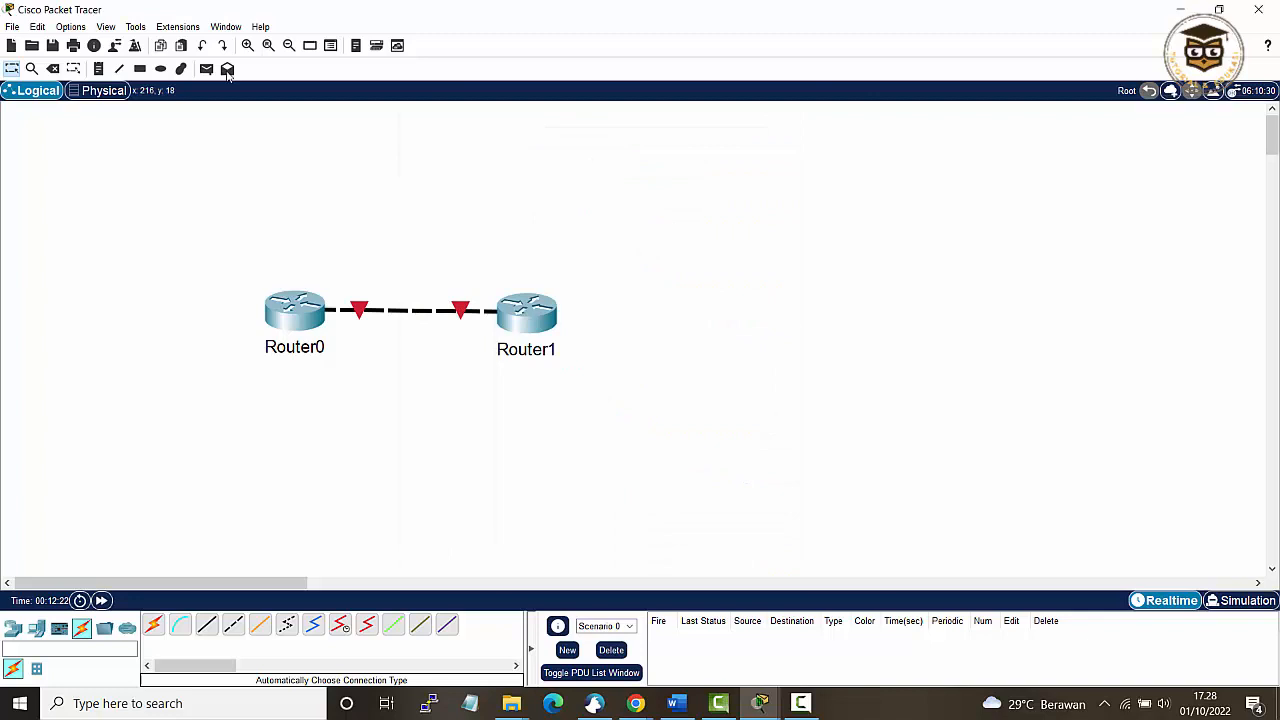
Step: Turn off Hide All Devices Config Tab in the Show/Hide preferences and close the preferences
{"action": "left_click", "coordinate": [76, 29]}
{"action": "left_click", "coordinate": [97, 43]}
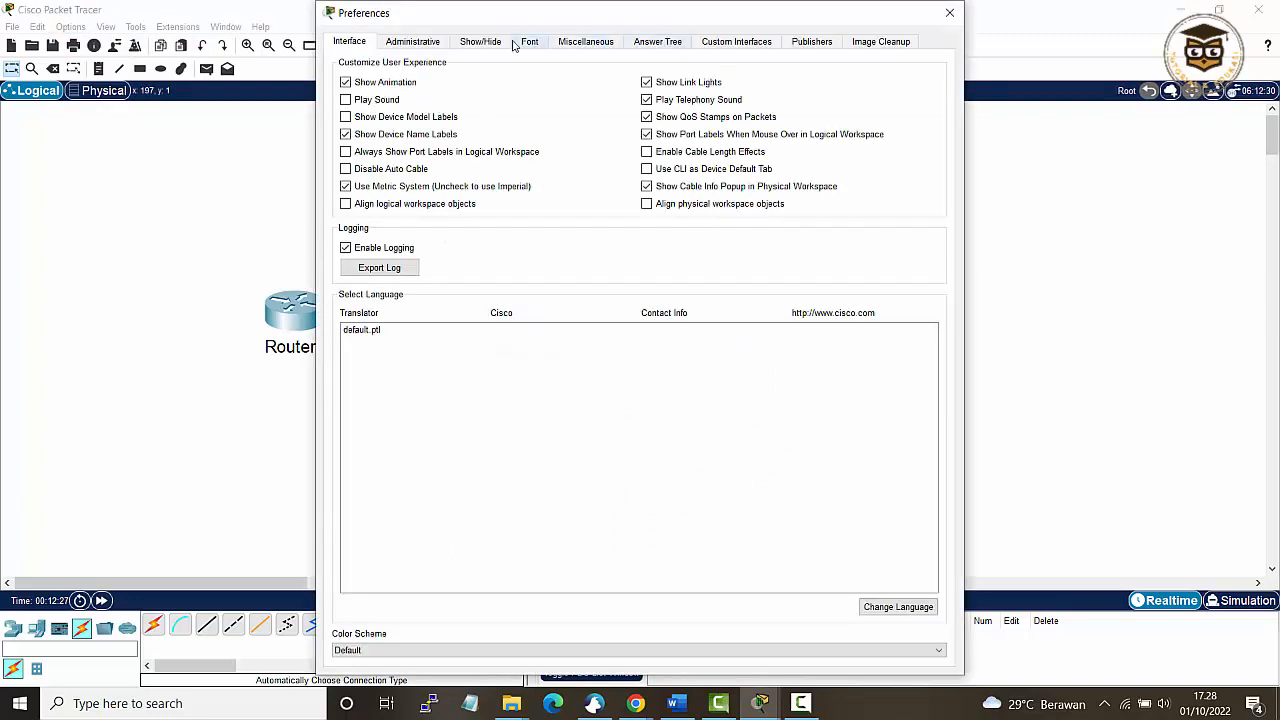
{"action": "left_click", "coordinate": [480, 41]}
{"action": "left_click", "coordinate": [345, 100]}
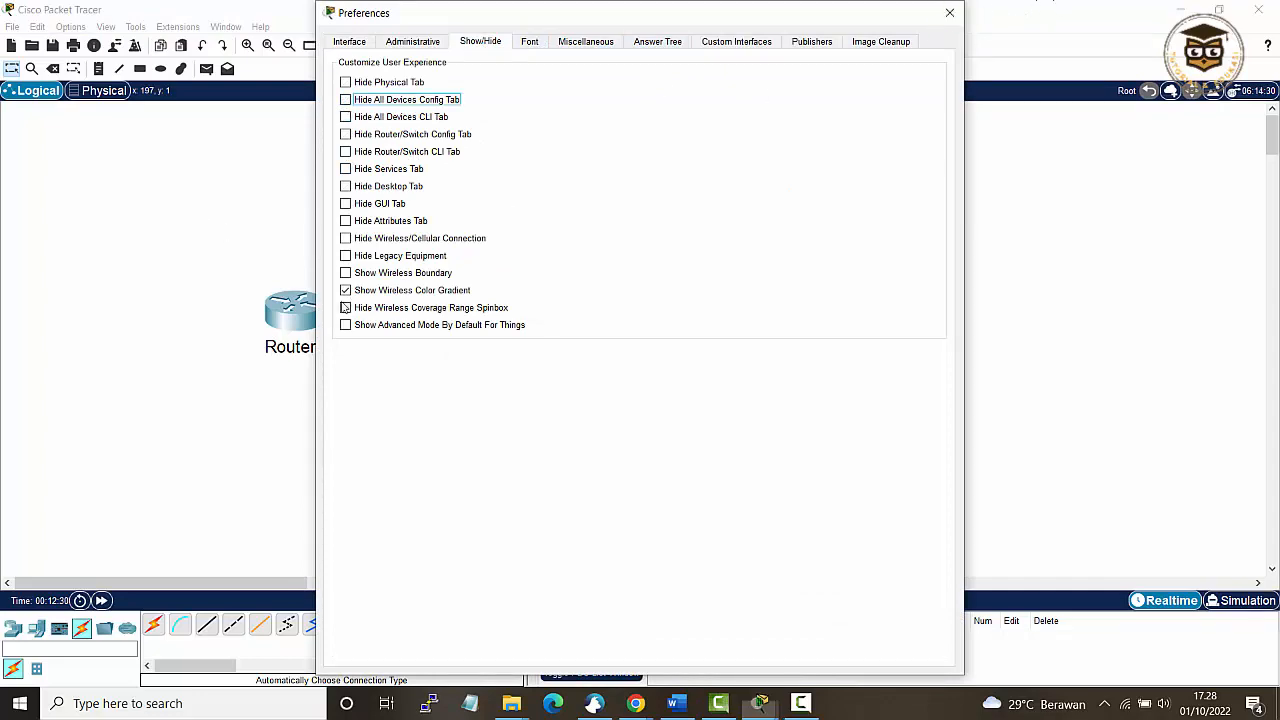
{"action": "left_click", "coordinate": [950, 13]}
Step: Open Router0, view its Config page with the global settings, and close its window
{"action": "left_click", "coordinate": [295, 312]}
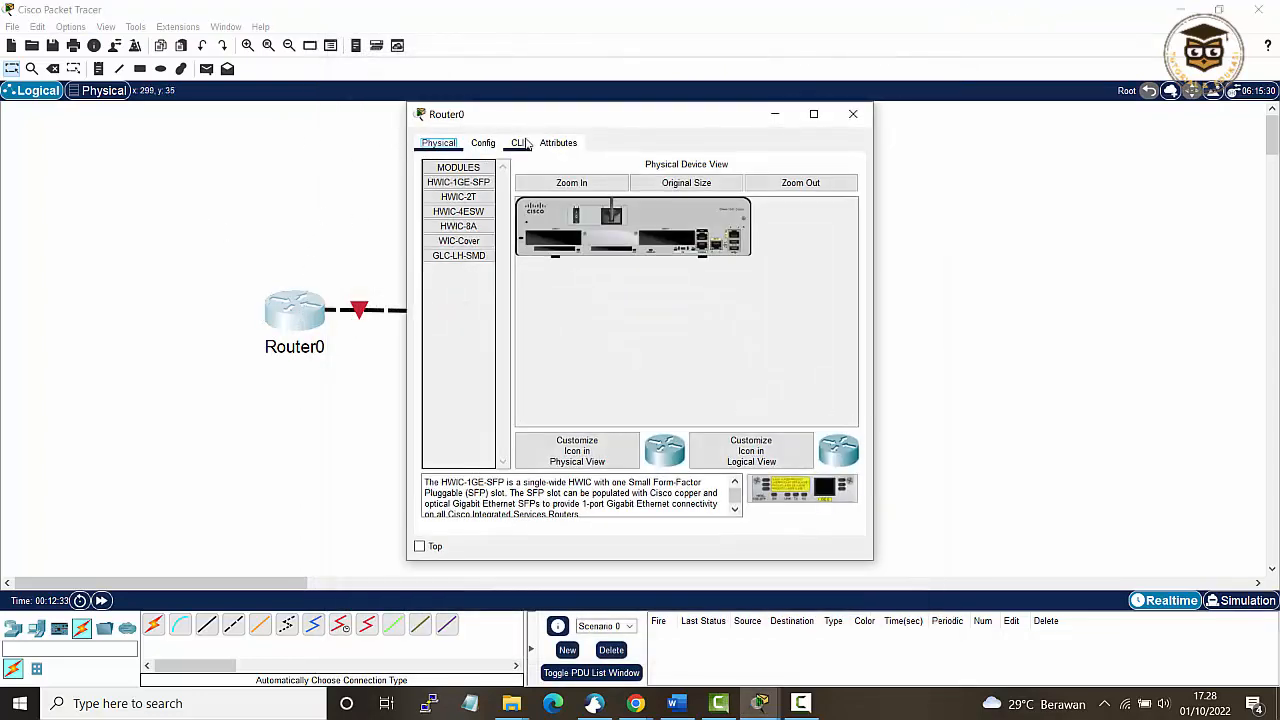
{"action": "left_click", "coordinate": [486, 144]}
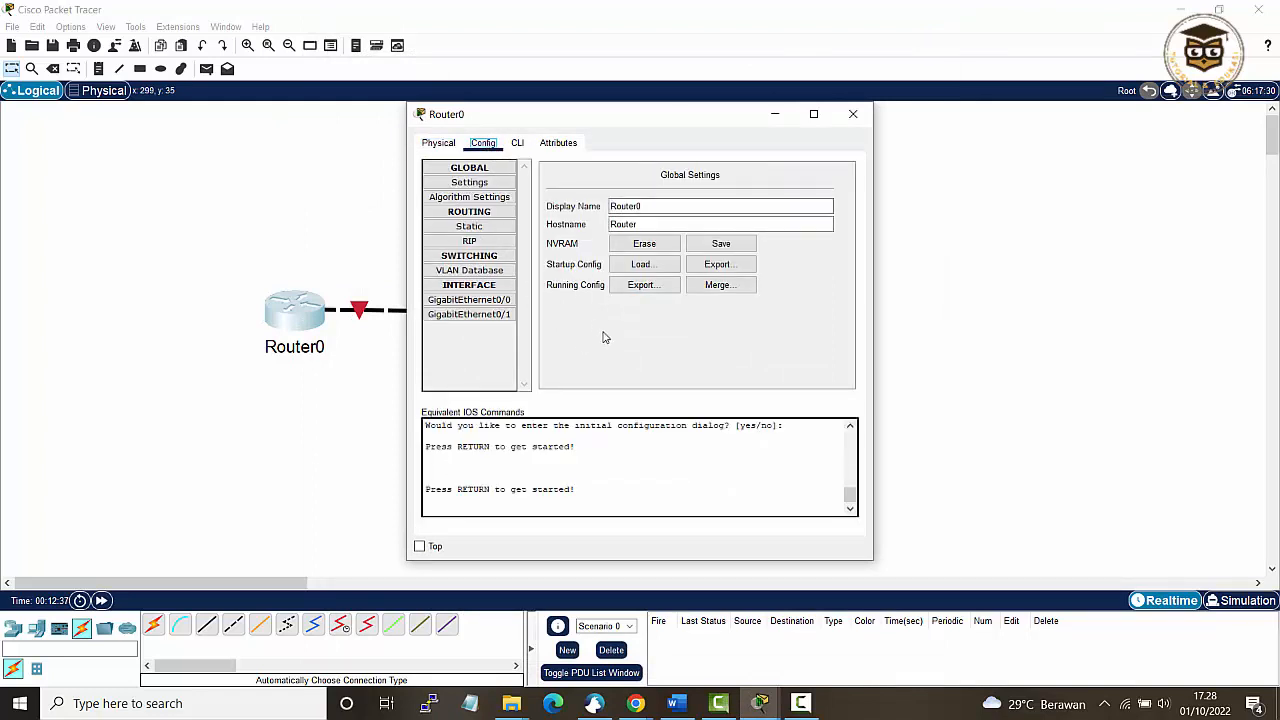
{"action": "left_click", "coordinate": [853, 114]}
Step: Move Router1 slightly farther from Router0, level with it, and look over the workspace view options
{"action": "left_click_drag", "start_coordinate": [535, 335], "coordinate": [558, 320]}
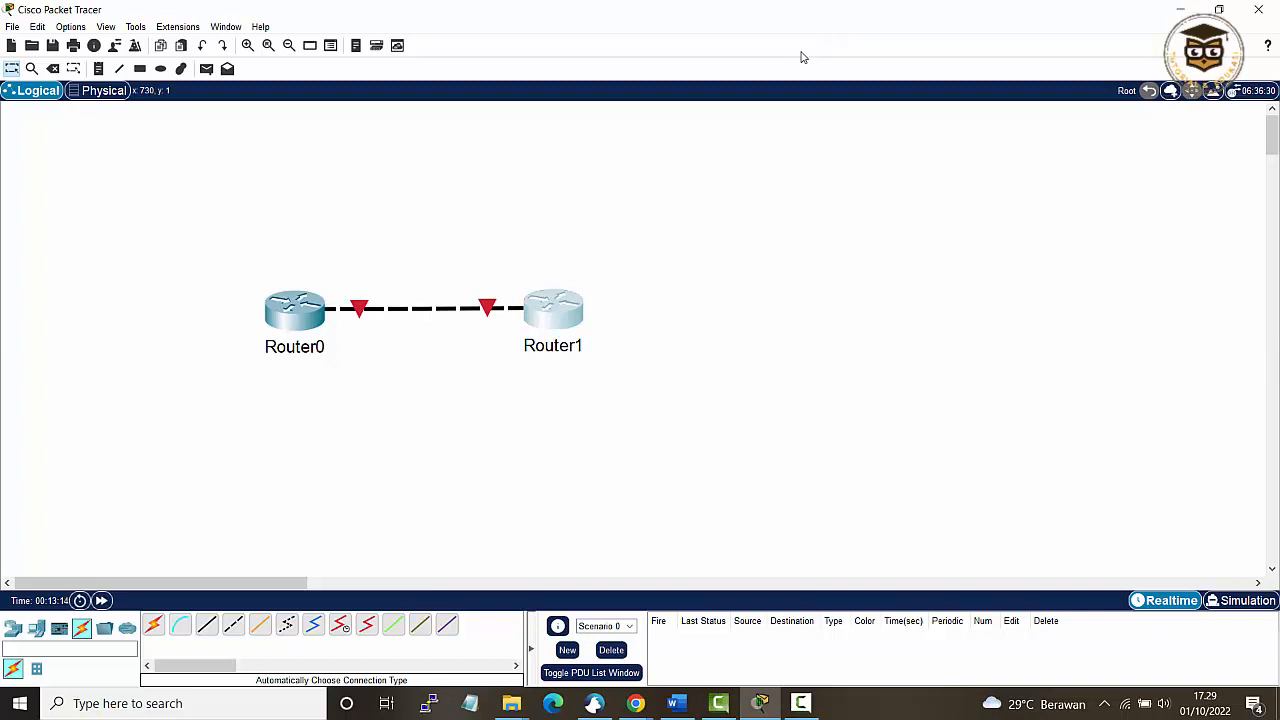
{"action": "left_click", "coordinate": [108, 29]}
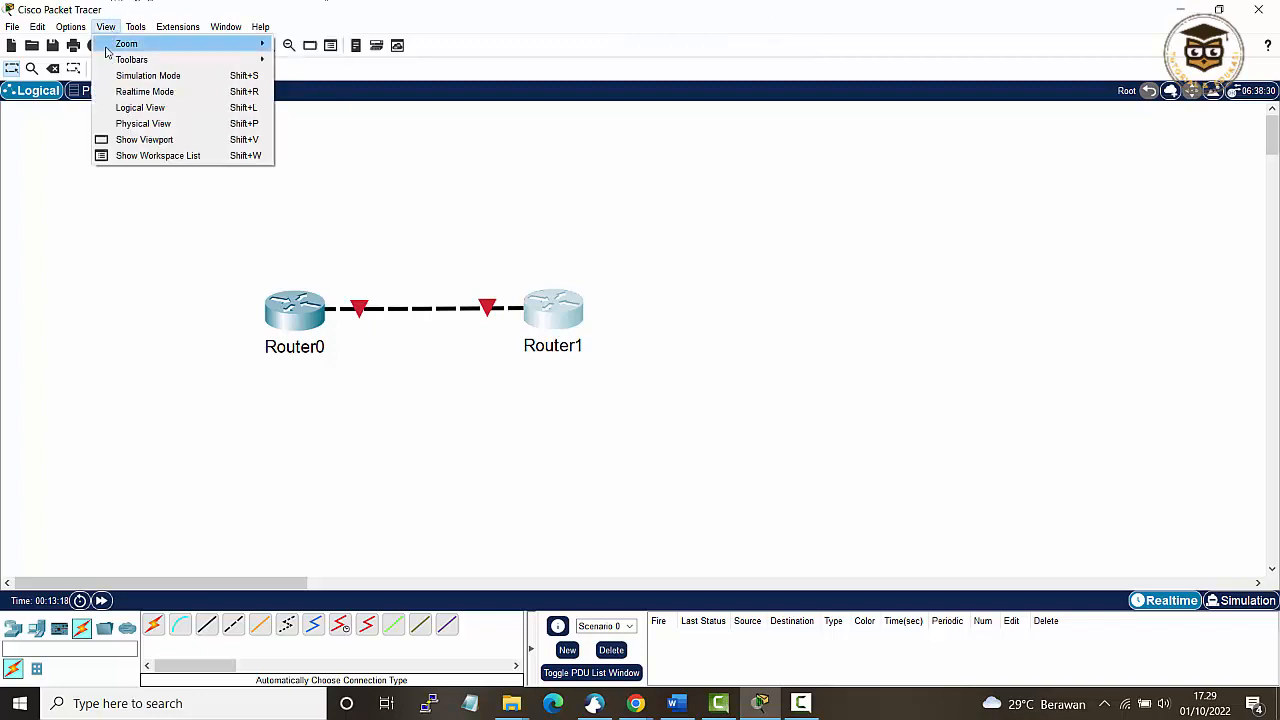
{"action": "mouse_move", "coordinate": [150, 62]}
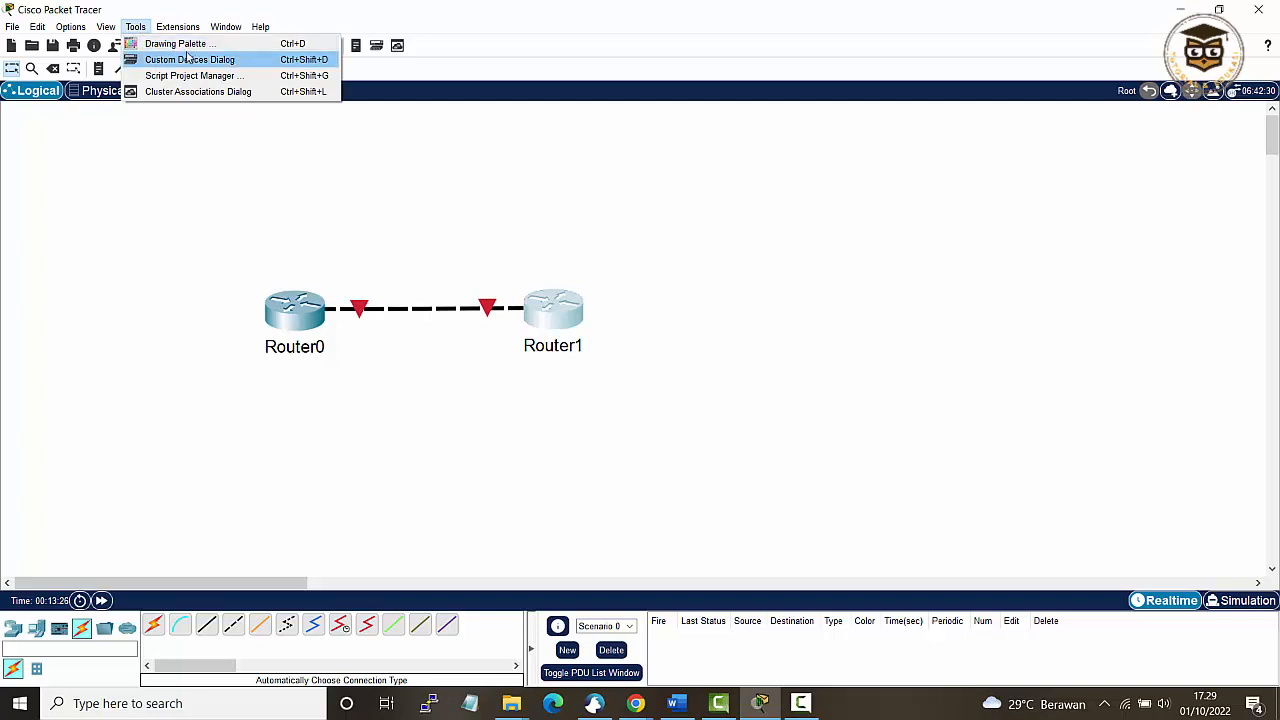
Step: Open the drawing palette, place it clear of the routers, and set the outline color to cyan (#00ffff)
{"action": "left_click", "coordinate": [170, 44]}
{"action": "mouse_move", "coordinate": [582, 20]}
{"action": "left_mouse_down"}
{"action": "mouse_move", "coordinate": [619, 81]}
{"action": "mouse_move", "coordinate": [842, 107]}
{"action": "left_mouse_up"}
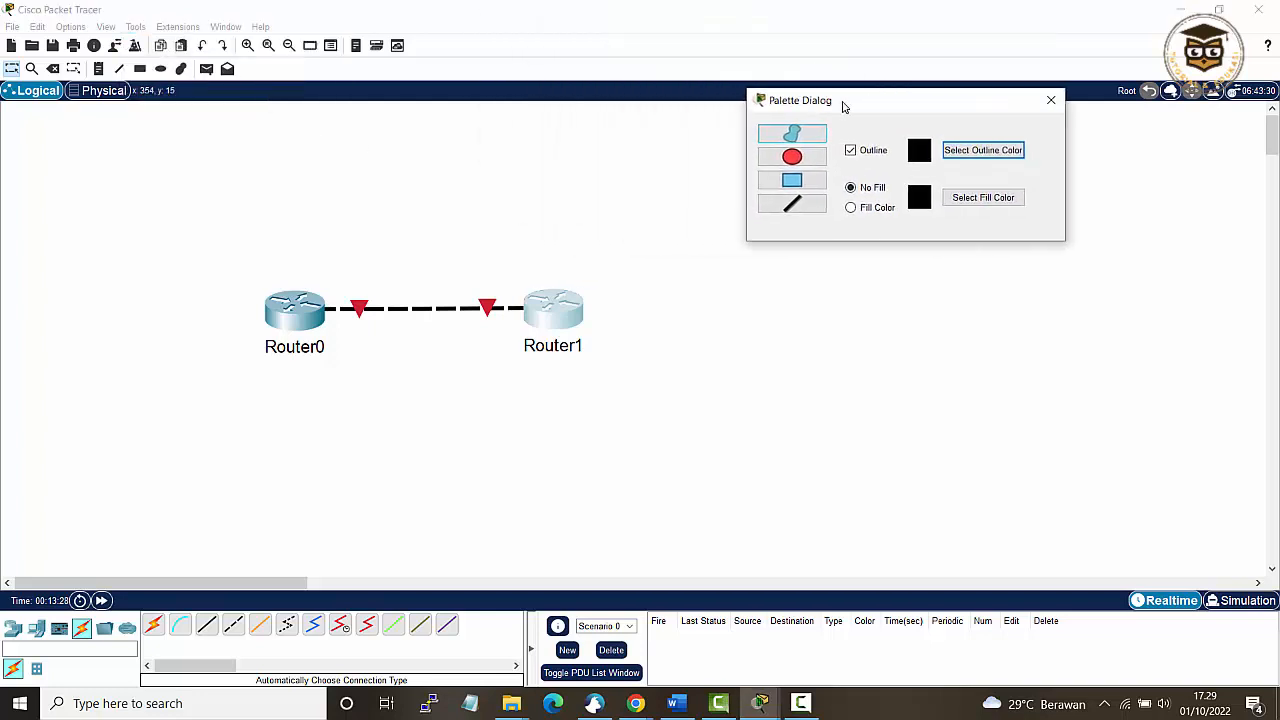
{"action": "left_click", "coordinate": [982, 150]}
{"action": "left_click", "coordinate": [591, 264]}
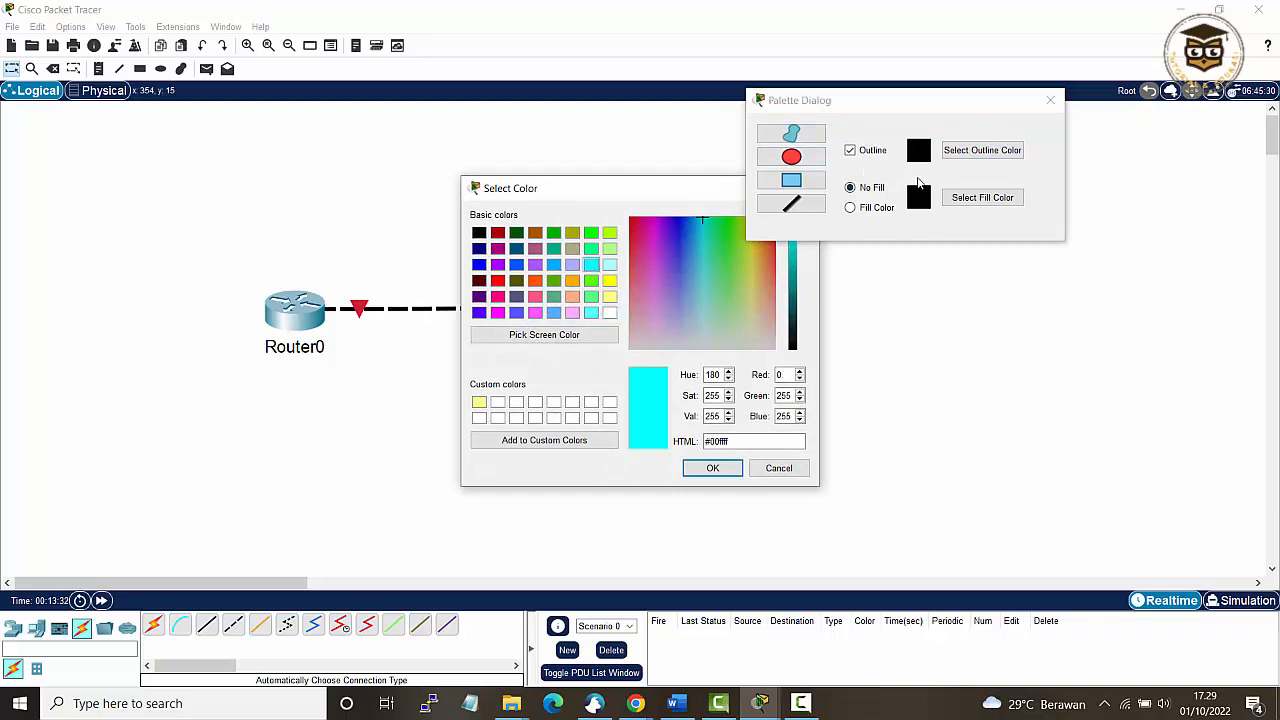
{"action": "left_click", "coordinate": [699, 472]}
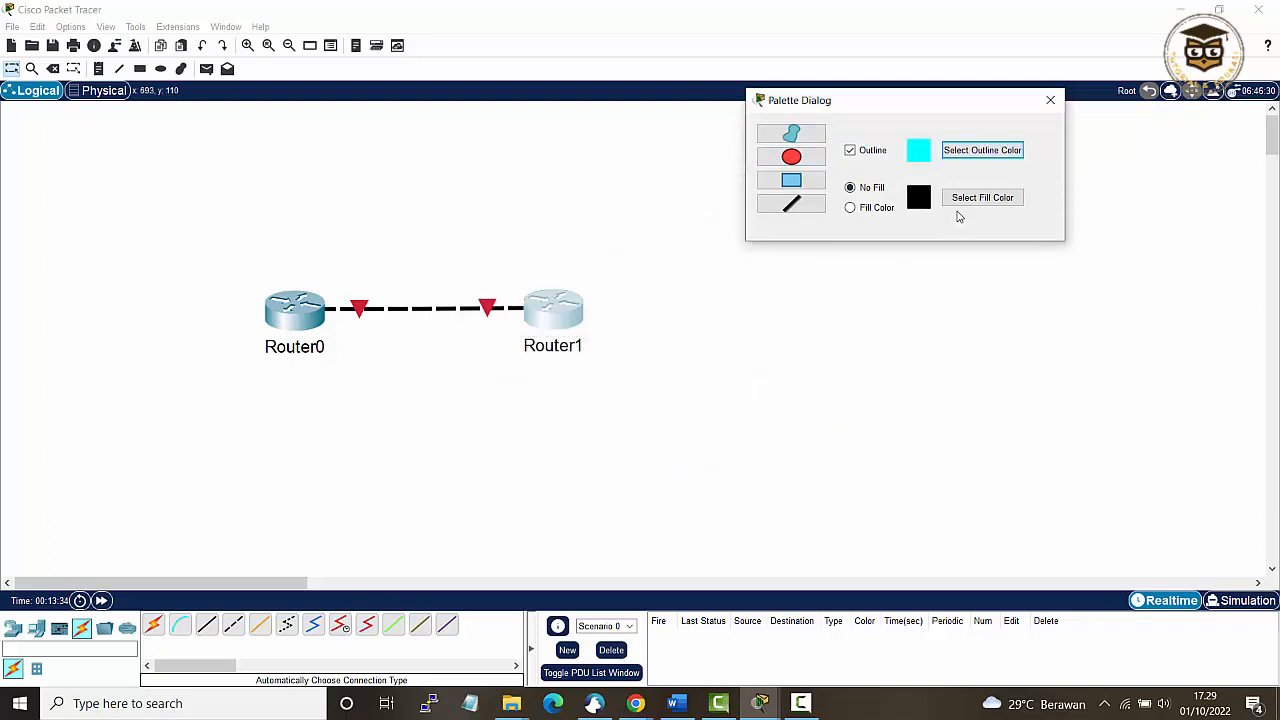
Step: Set the palette's fill color to cyan, choose the freeform shape and switch from No Fill to Fill Color
{"action": "left_click", "coordinate": [982, 197]}
{"action": "left_click", "coordinate": [591, 264]}
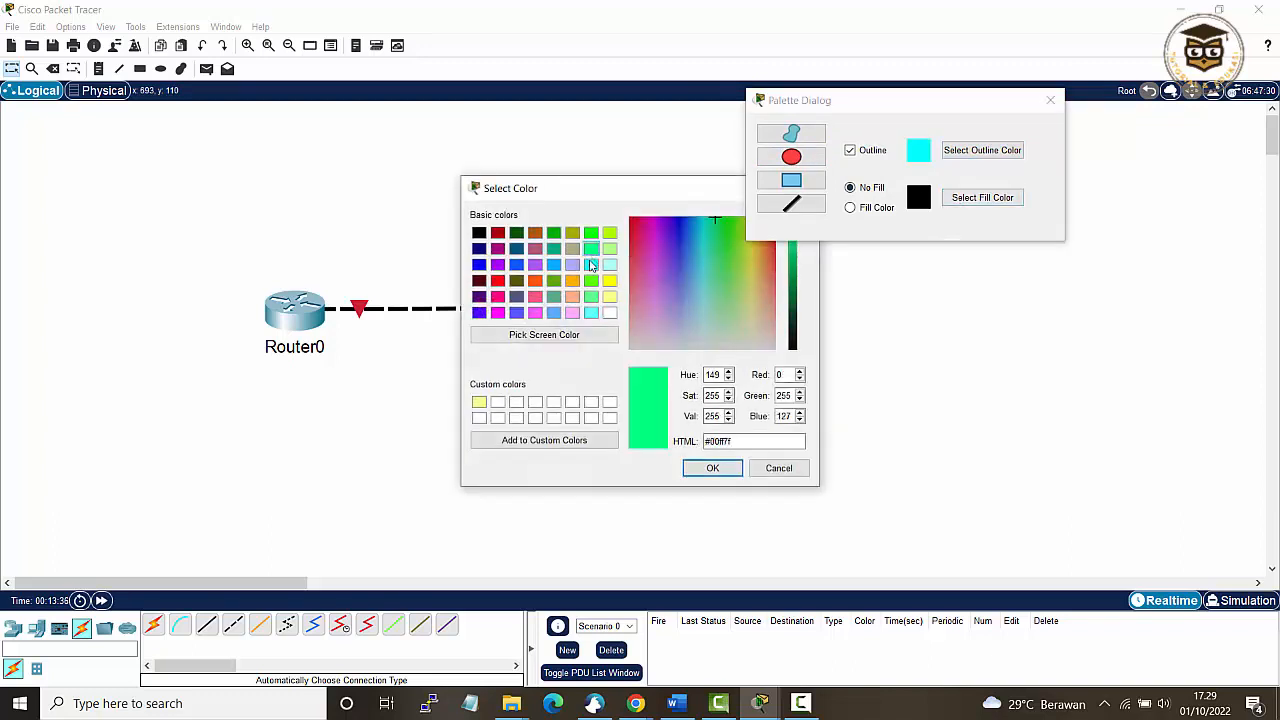
{"action": "left_click", "coordinate": [712, 468]}
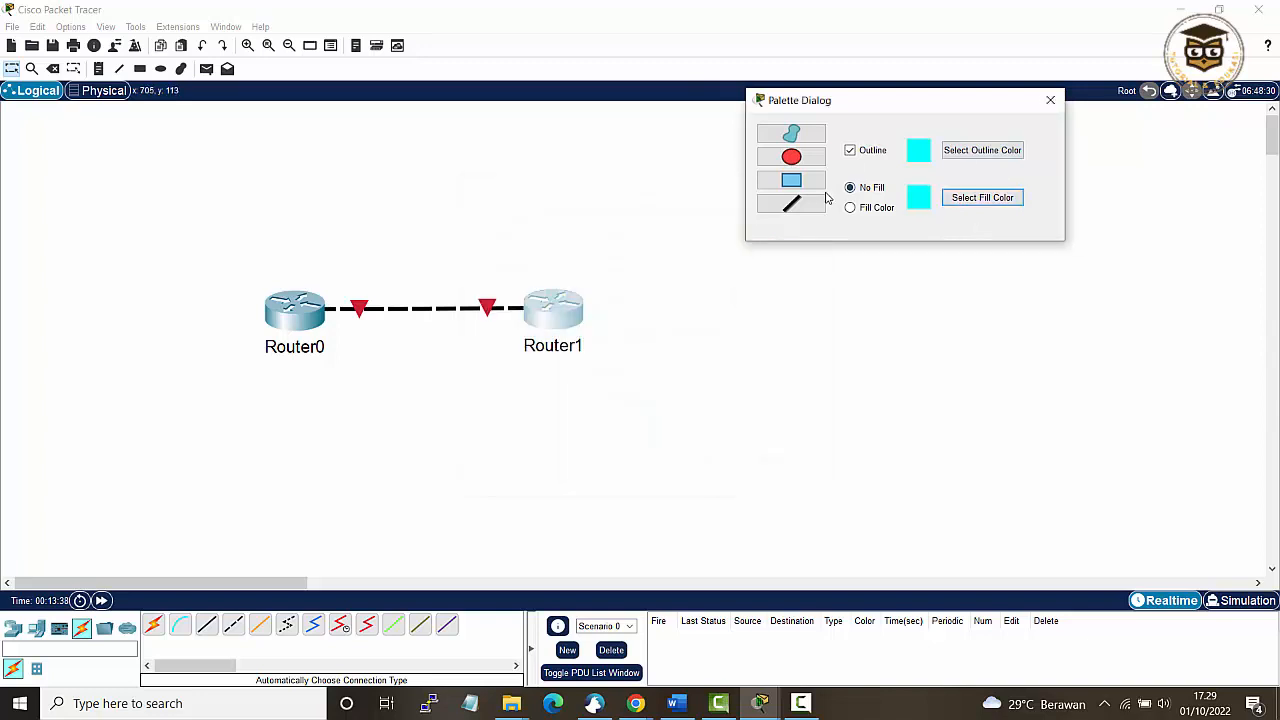
{"action": "left_click", "coordinate": [794, 136]}
{"action": "left_click", "coordinate": [874, 207]}
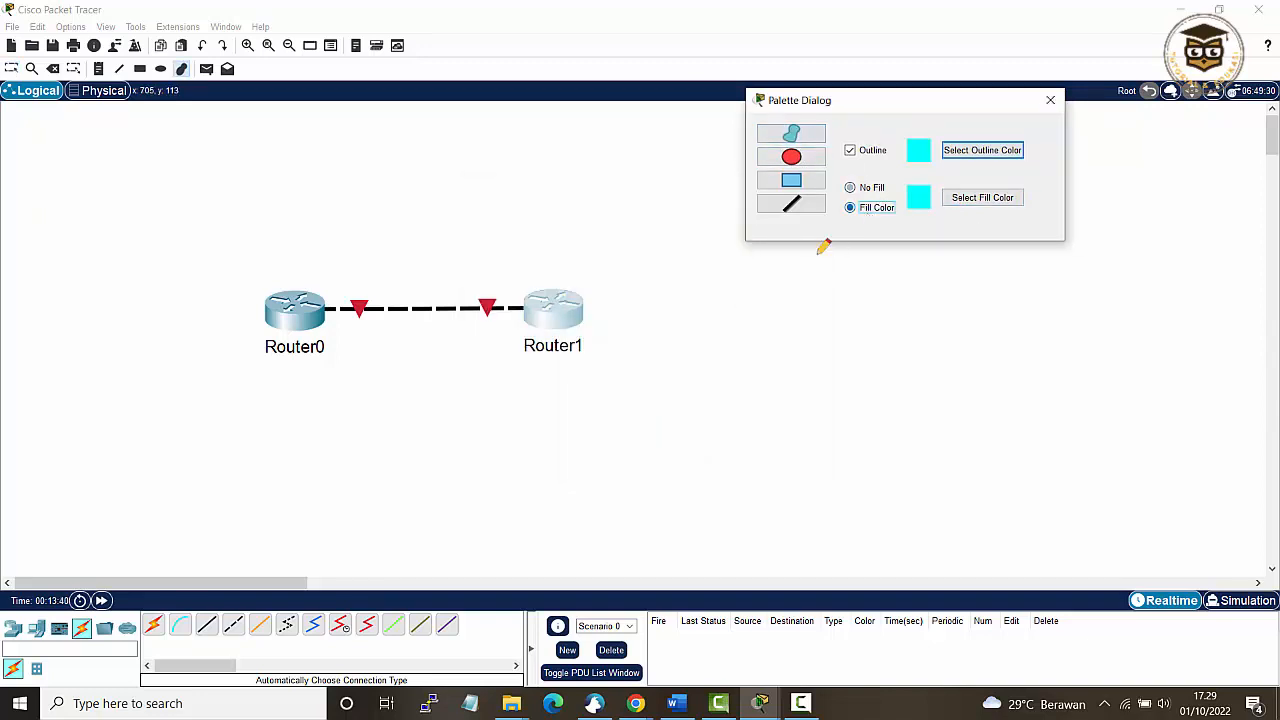
Step: Draw a cyan filled freeform area around Router0 and a light-yellow outlined and filled one around Router1
{"action": "mouse_move", "coordinate": [183, 208]}
{"action": "left_mouse_down"}
{"action": "mouse_move", "coordinate": [252, 205]}
{"action": "mouse_move", "coordinate": [354, 331]}
{"action": "mouse_move", "coordinate": [229, 444]}
{"action": "mouse_move", "coordinate": [141, 251]}
{"action": "left_mouse_up"}
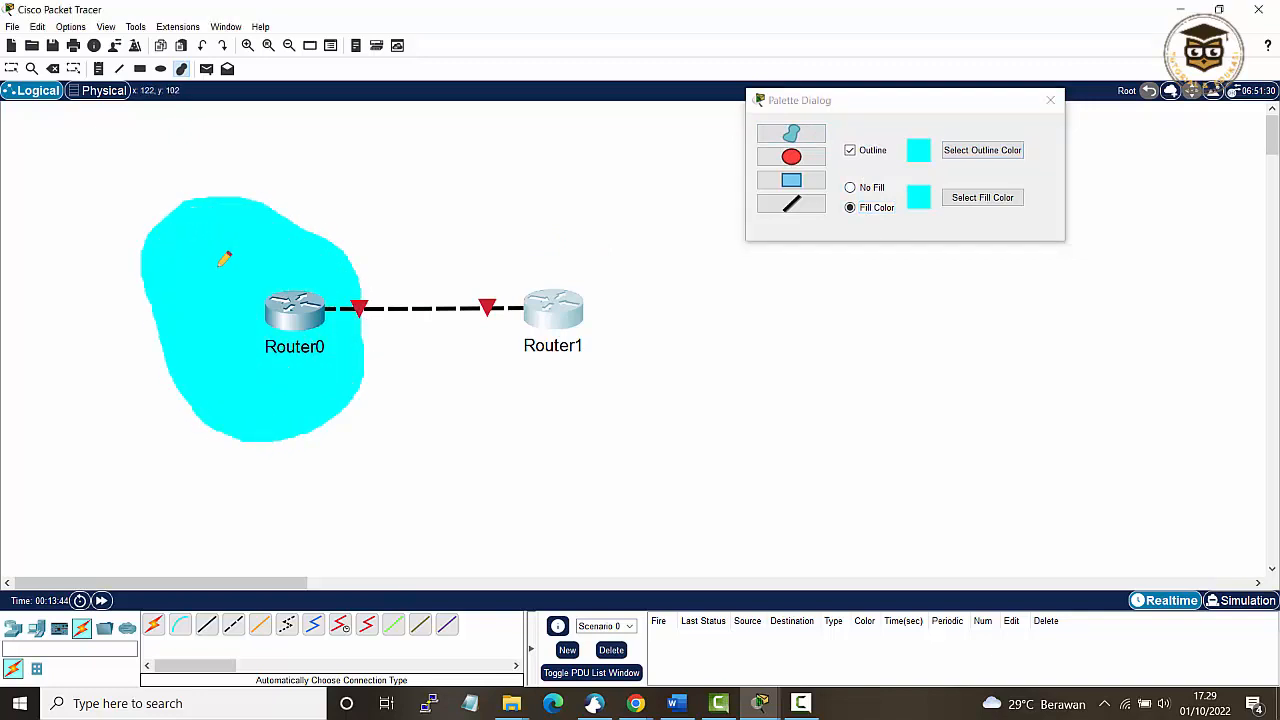
{"action": "left_click", "coordinate": [965, 156]}
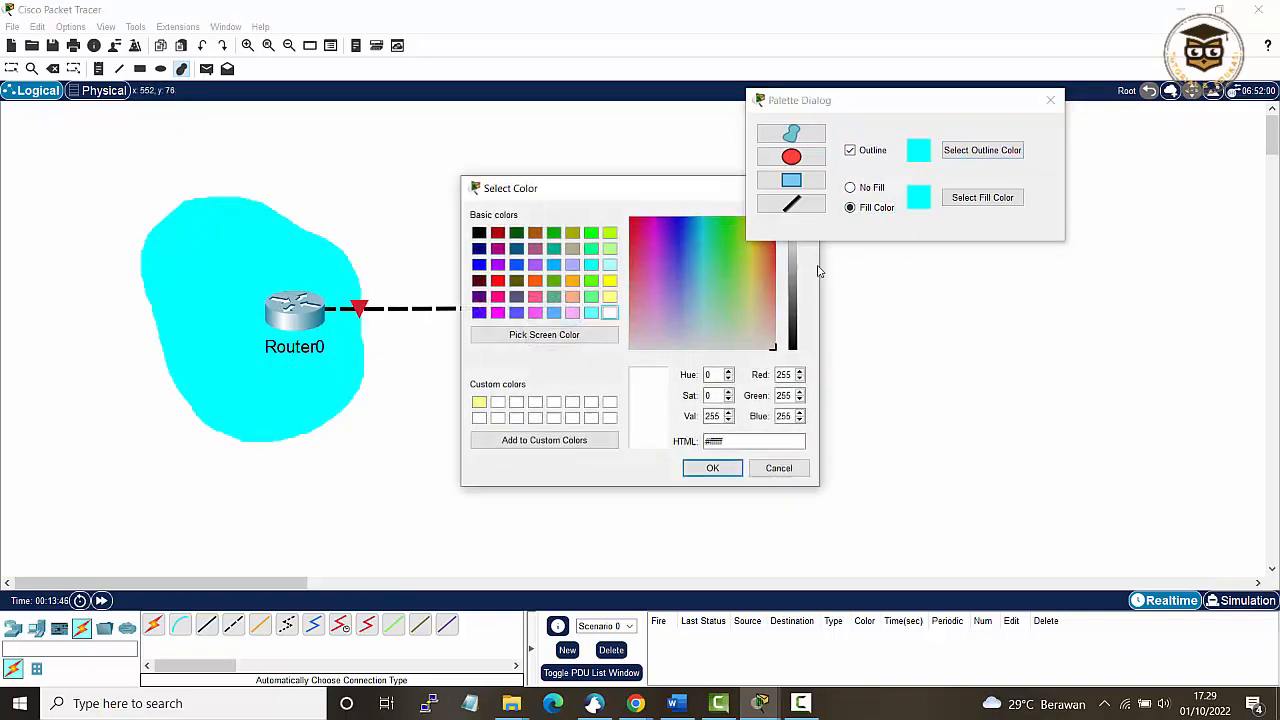
{"action": "left_click", "coordinate": [610, 297]}
{"action": "left_click", "coordinate": [712, 468]}
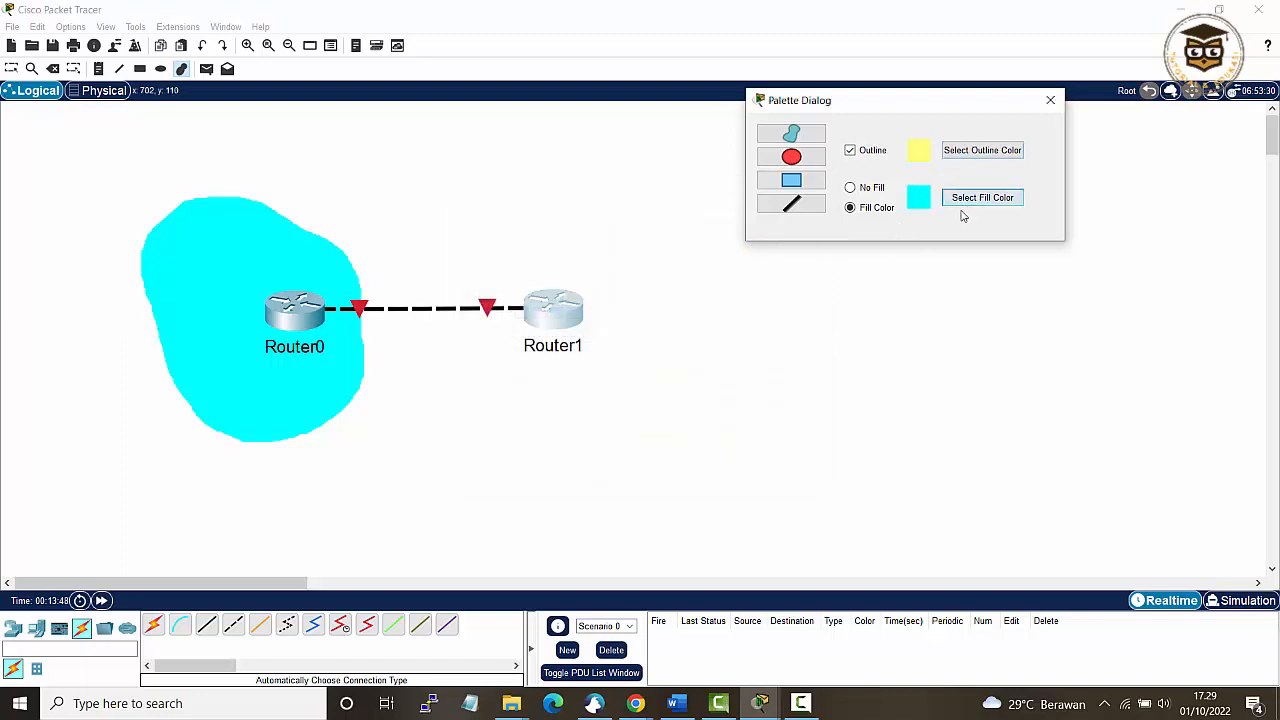
{"action": "left_click", "coordinate": [962, 203]}
{"action": "left_click", "coordinate": [610, 297]}
{"action": "left_click", "coordinate": [712, 468]}
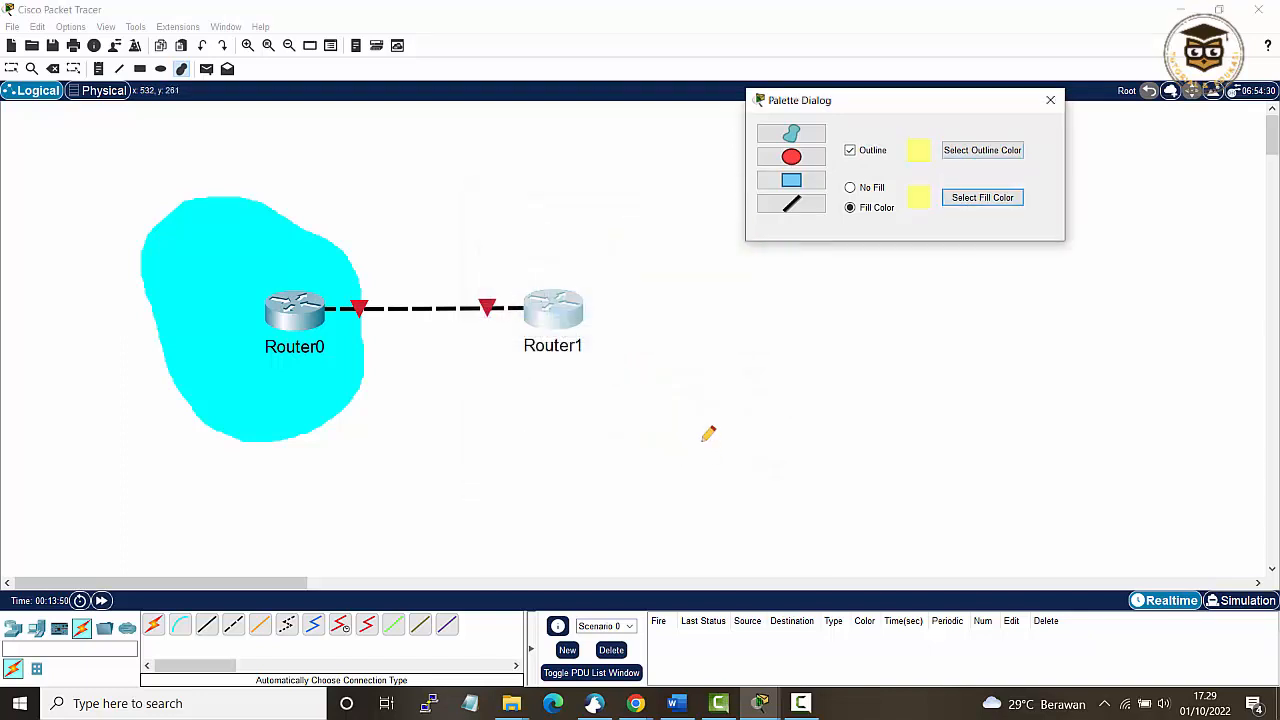
{"action": "mouse_move", "coordinate": [505, 228]}
{"action": "left_mouse_down"}
{"action": "mouse_move", "coordinate": [457, 288]}
{"action": "mouse_move", "coordinate": [578, 518]}
{"action": "left_mouse_up"}
{"action": "mouse_move", "coordinate": [636, 489]}
{"action": "left_mouse_down"}
{"action": "mouse_move", "coordinate": [583, 169]}
{"action": "mouse_move", "coordinate": [503, 201]}
{"action": "left_mouse_up"}
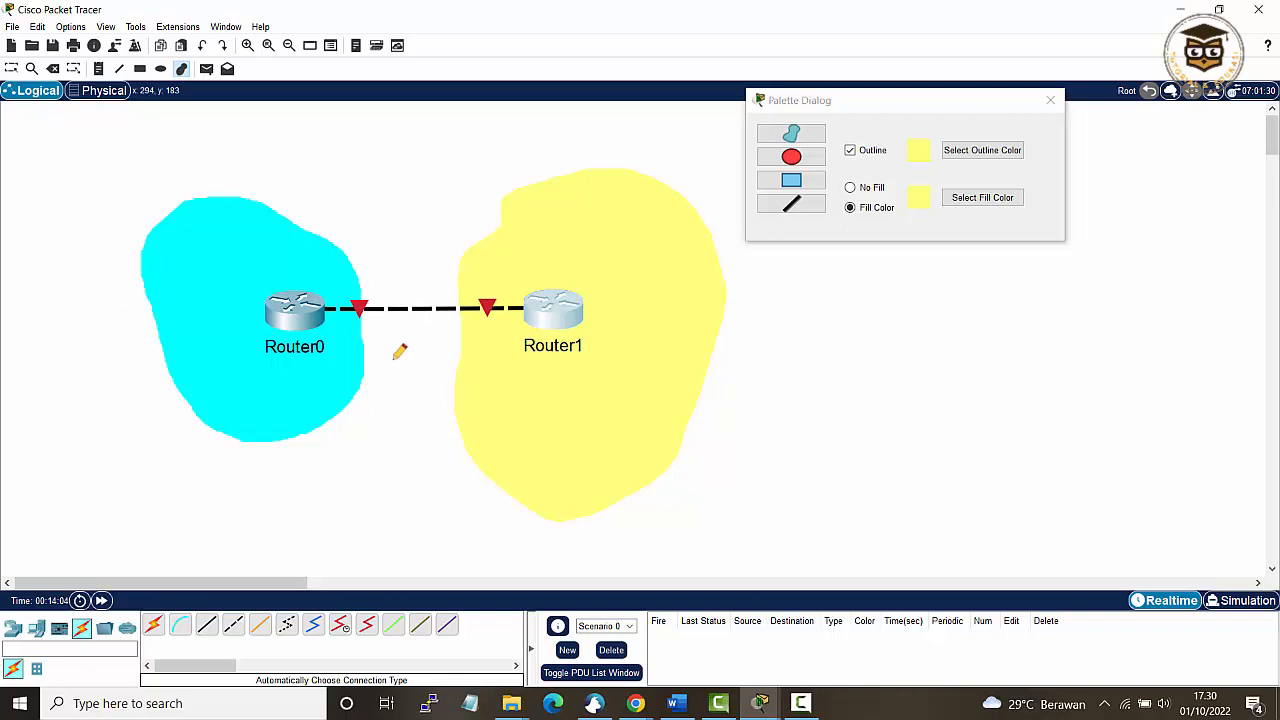
Step: Open the Activity Wizard with the current network as the answer network and view its Answer Network assessment tree
{"action": "left_click", "coordinate": [158, 30]}
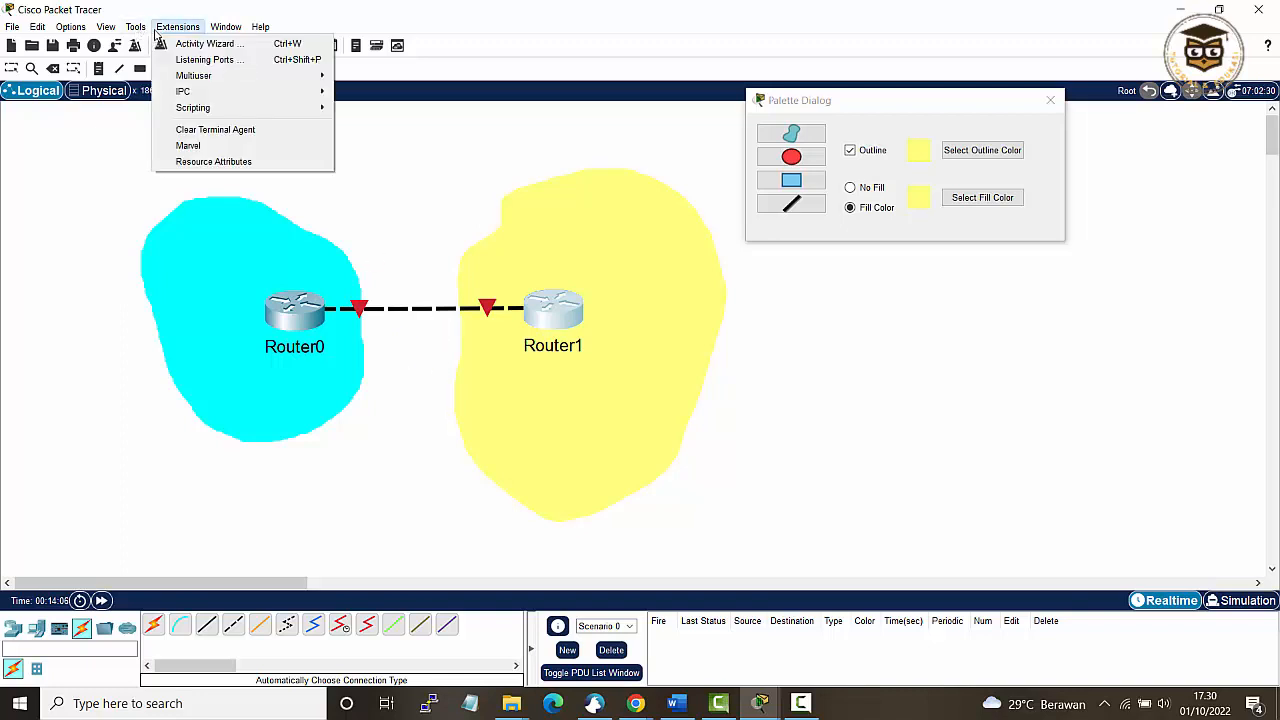
{"action": "left_click", "coordinate": [210, 46]}
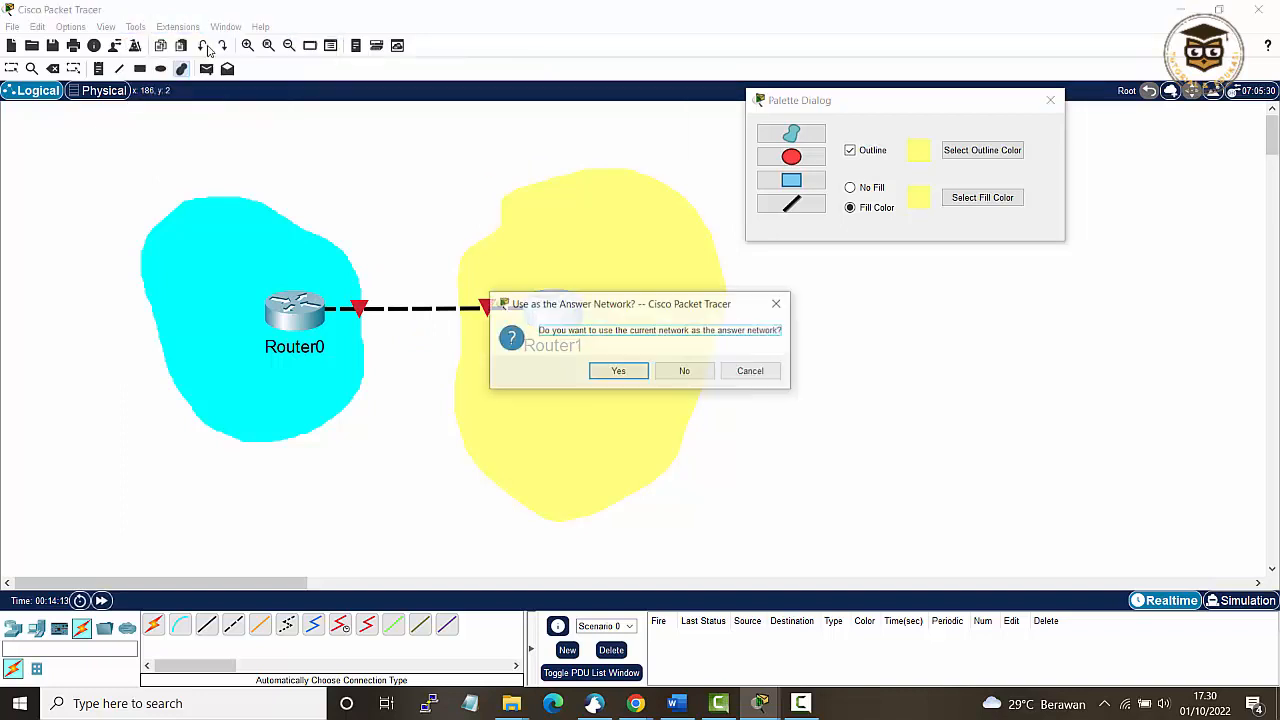
{"action": "left_click", "coordinate": [624, 372]}
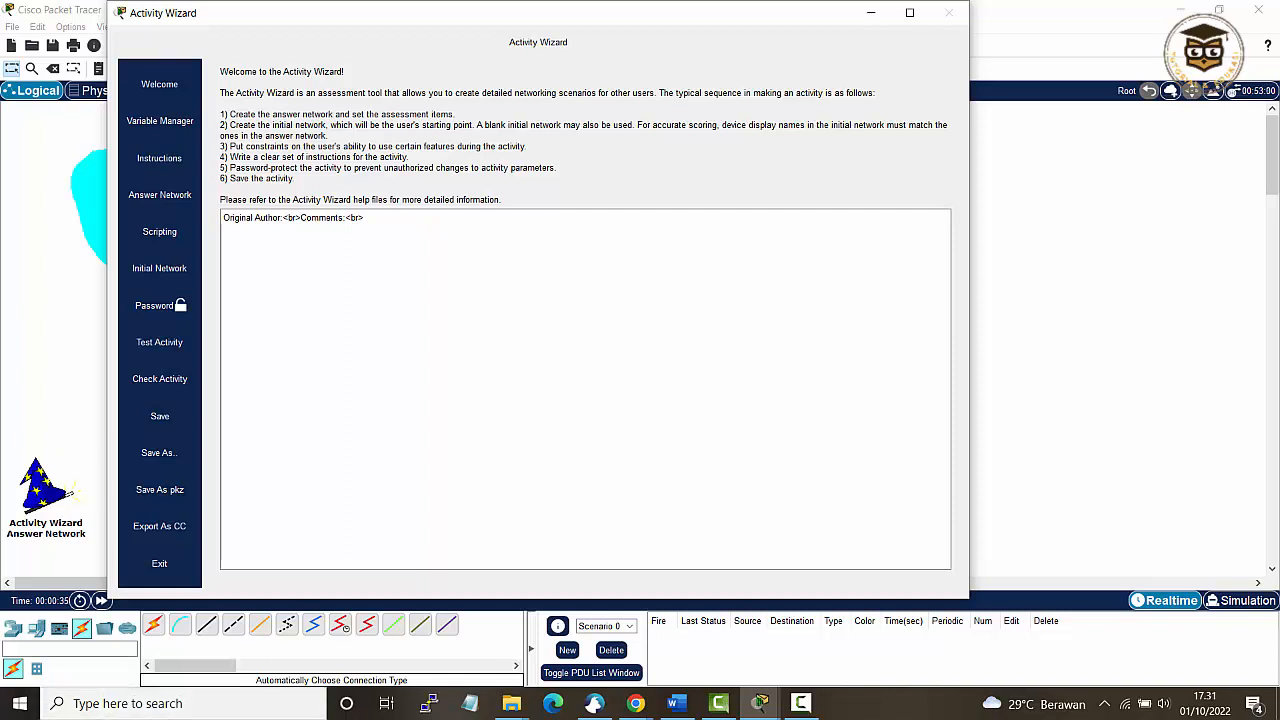
{"action": "left_click", "coordinate": [160, 195]}
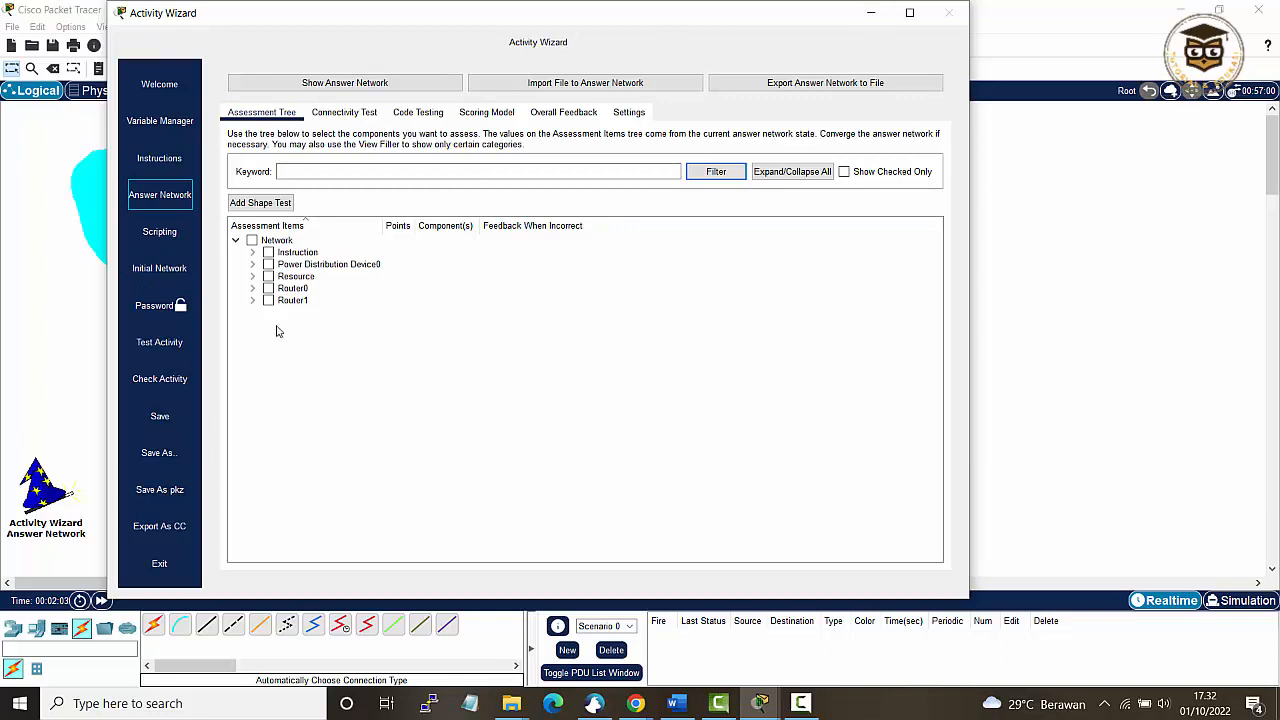
{"action": "left_click", "coordinate": [161, 565]}
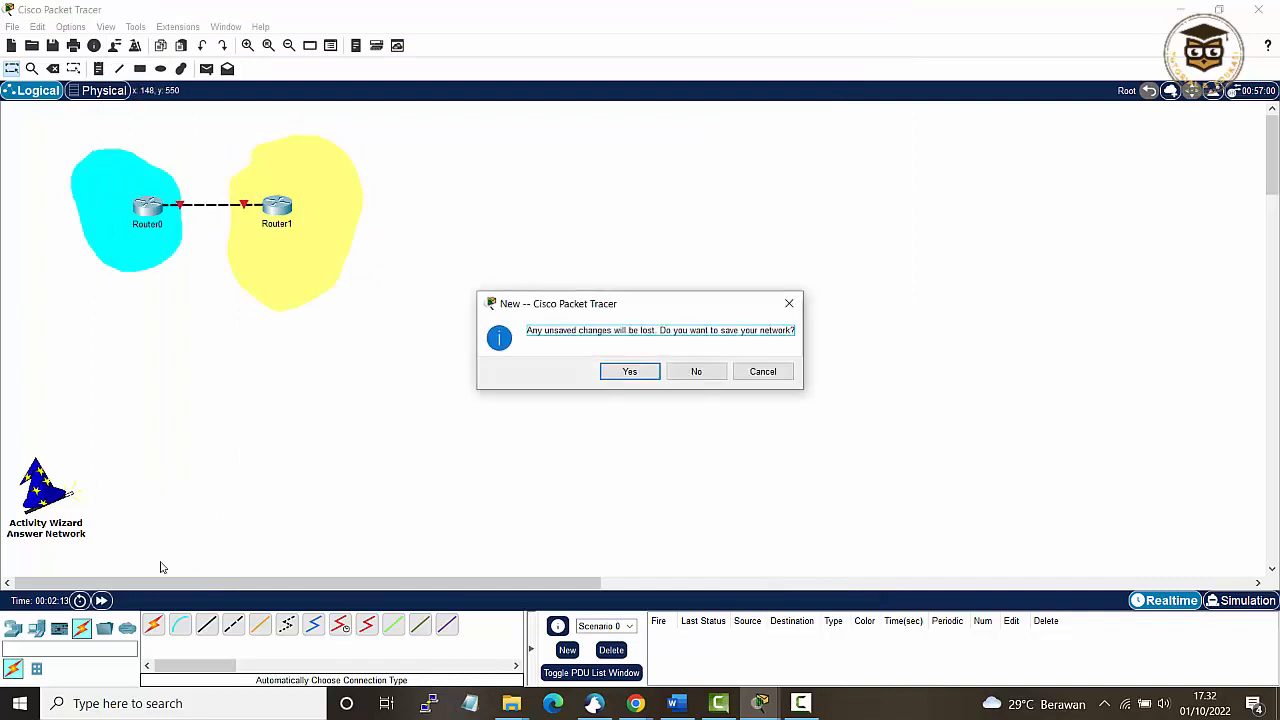
{"action": "left_click", "coordinate": [648, 374]}
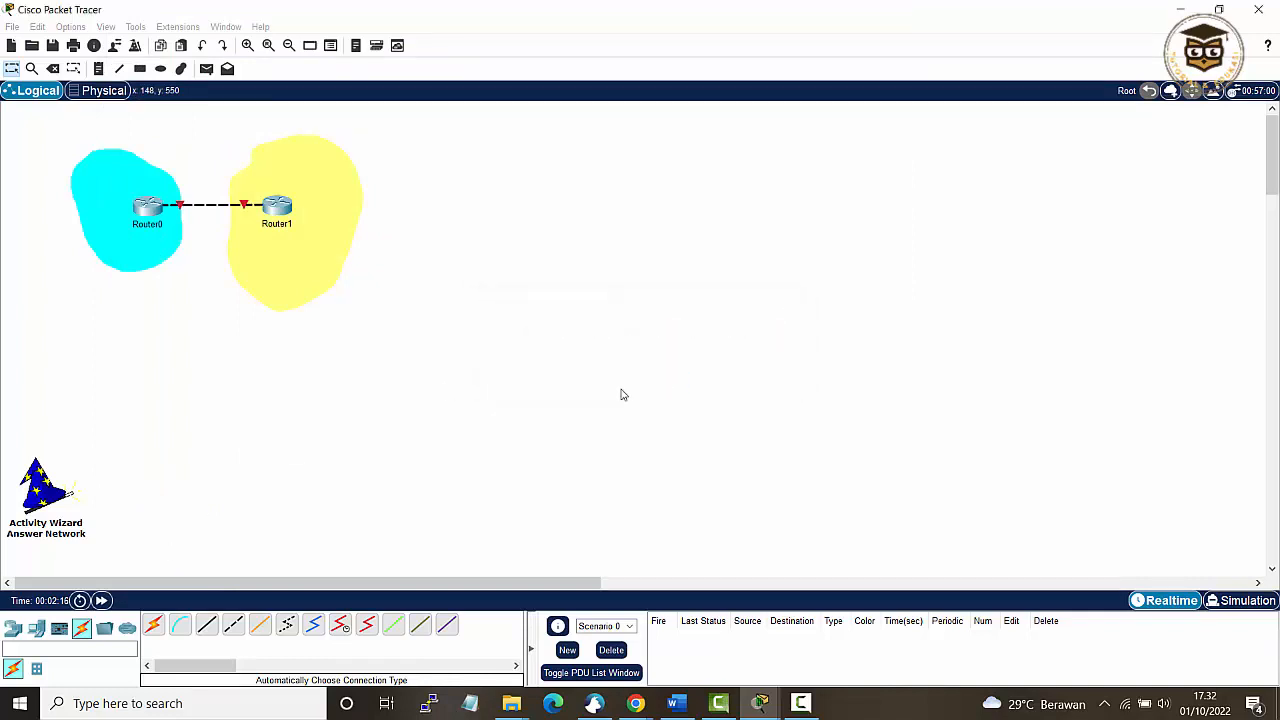
{"action": "left_click", "coordinate": [584, 392]}
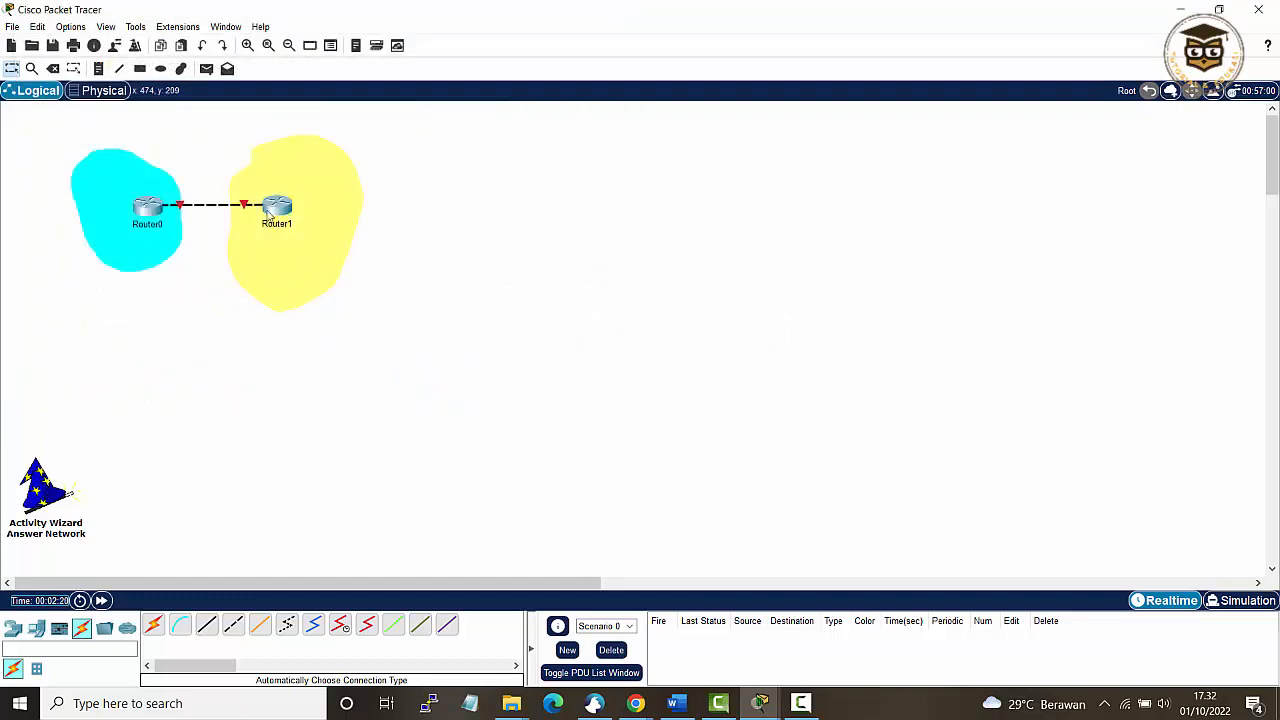
{"action": "left_click", "coordinate": [42, 492]}
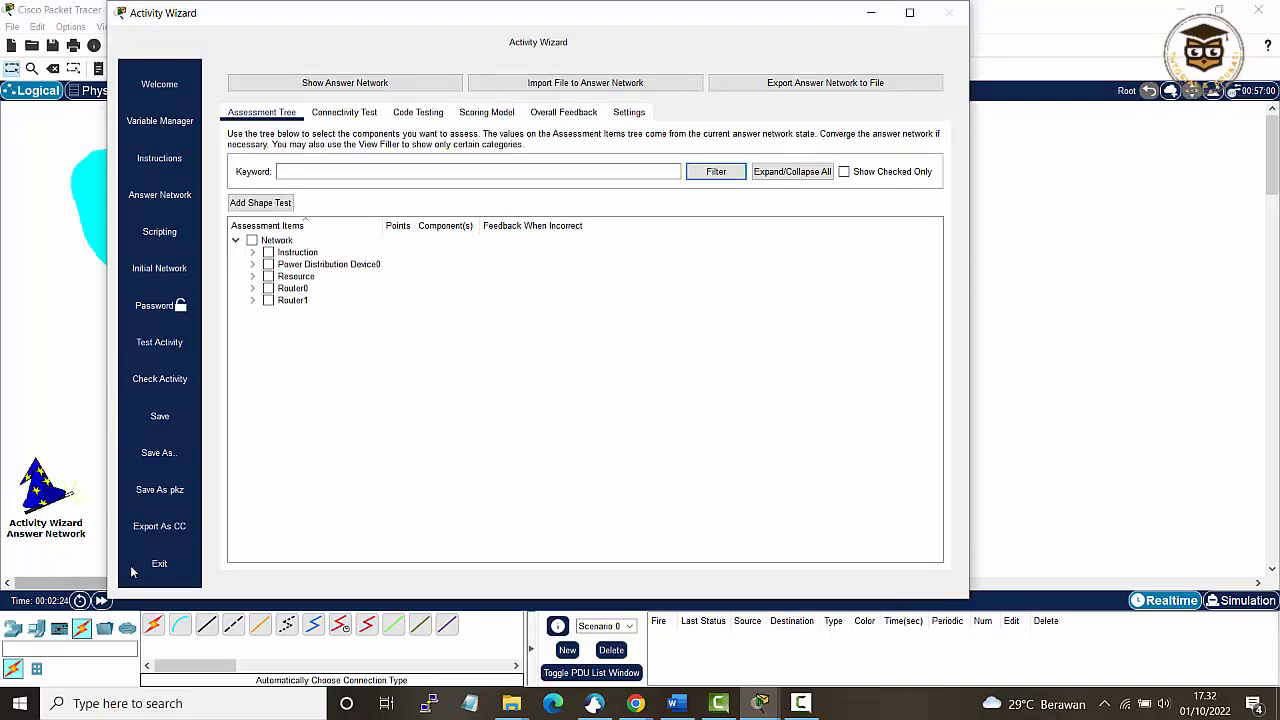
Step: Exit the Activity Wizard into a new workspace, saving the network as a Packet Tracer Activity file named test
{"action": "left_click", "coordinate": [140, 565]}
{"action": "left_click", "coordinate": [645, 371]}
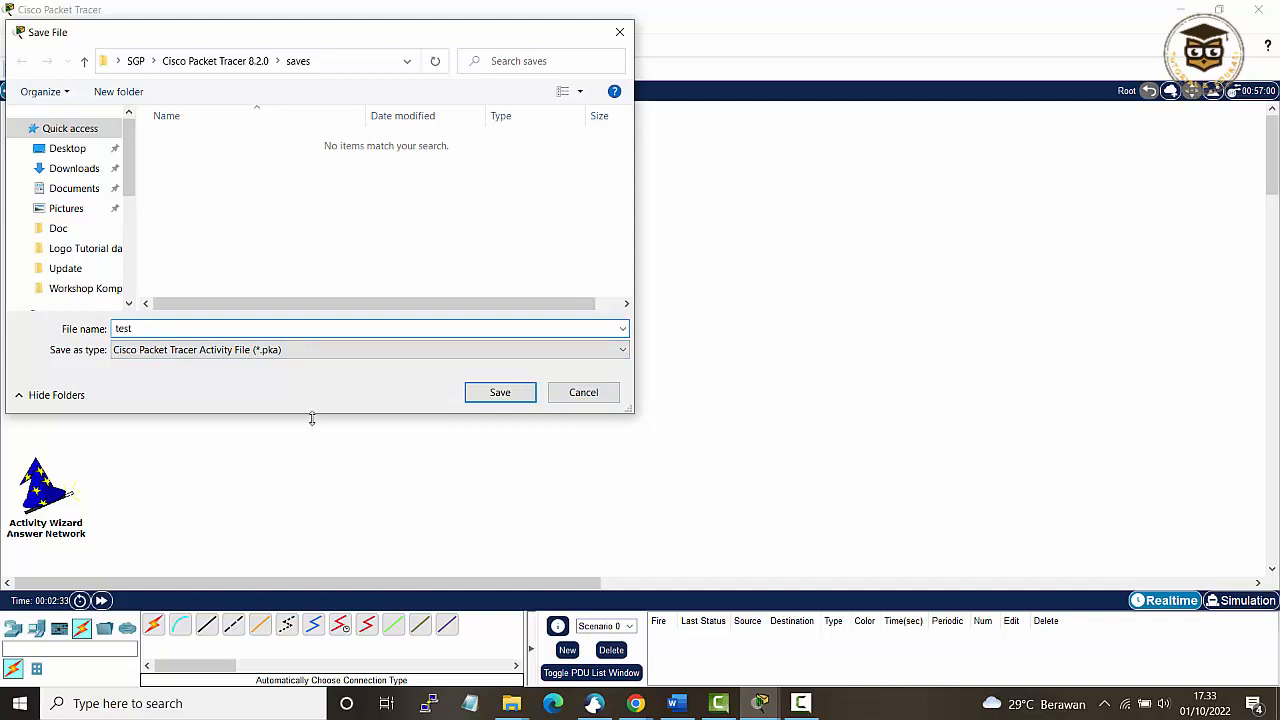
{"action": "type", "text": "test"}
{"action": "left_click", "coordinate": [525, 396]}
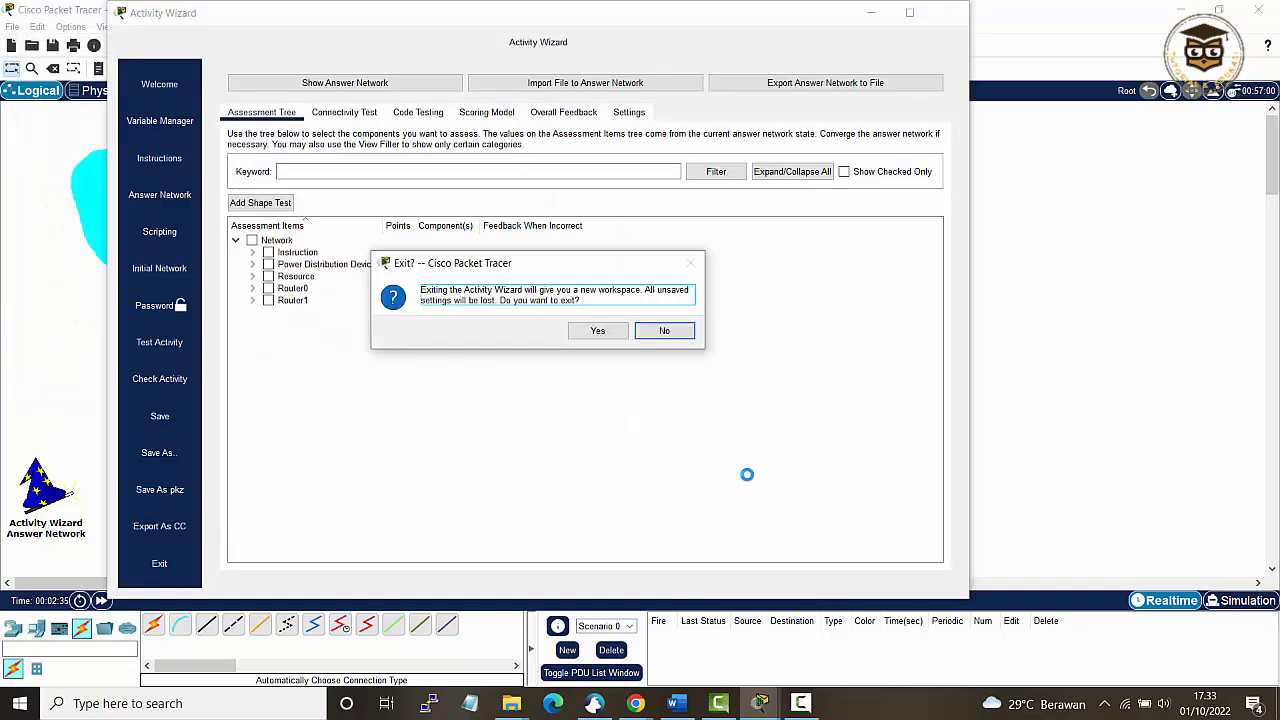
{"action": "left_click", "coordinate": [599, 331]}
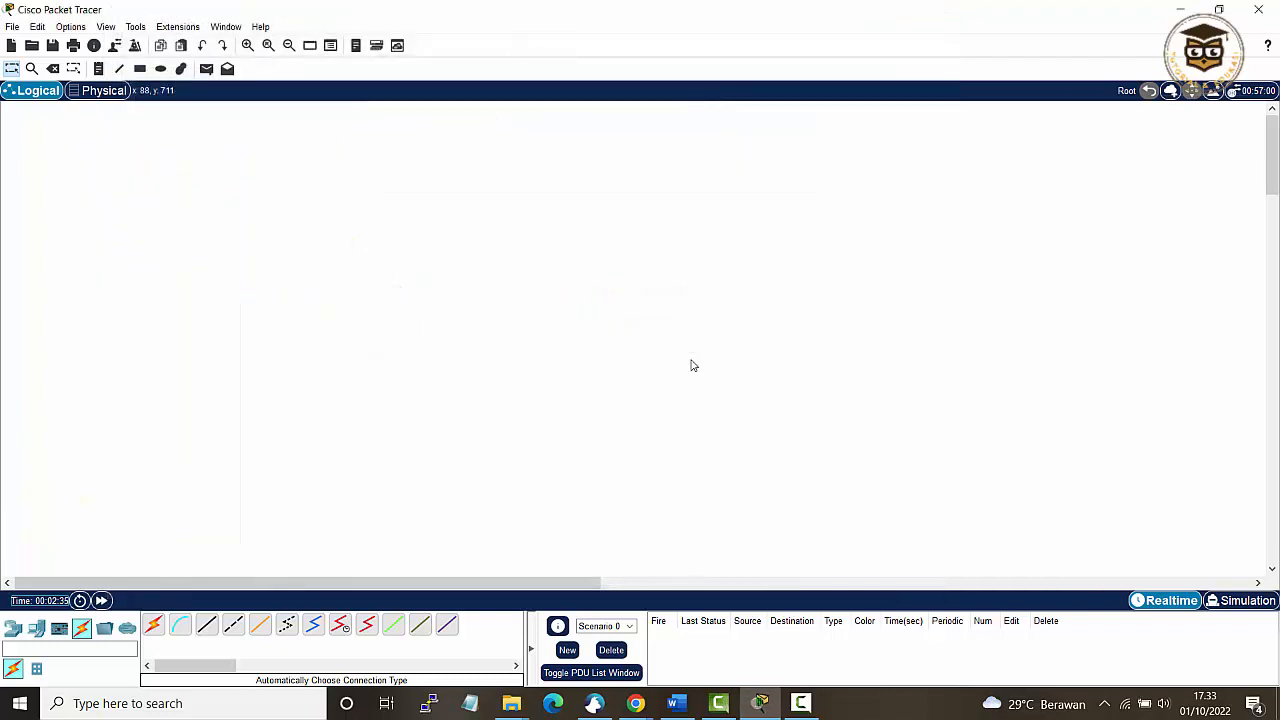
{"action": "mouse_move", "coordinate": [1274, 160]}
{"action": "left_mouse_down"}
{"action": "mouse_move", "coordinate": [1275, 202]}
{"action": "mouse_move", "coordinate": [1275, 148]}
{"action": "left_mouse_up"}
{"action": "left_click", "coordinate": [177, 27]}
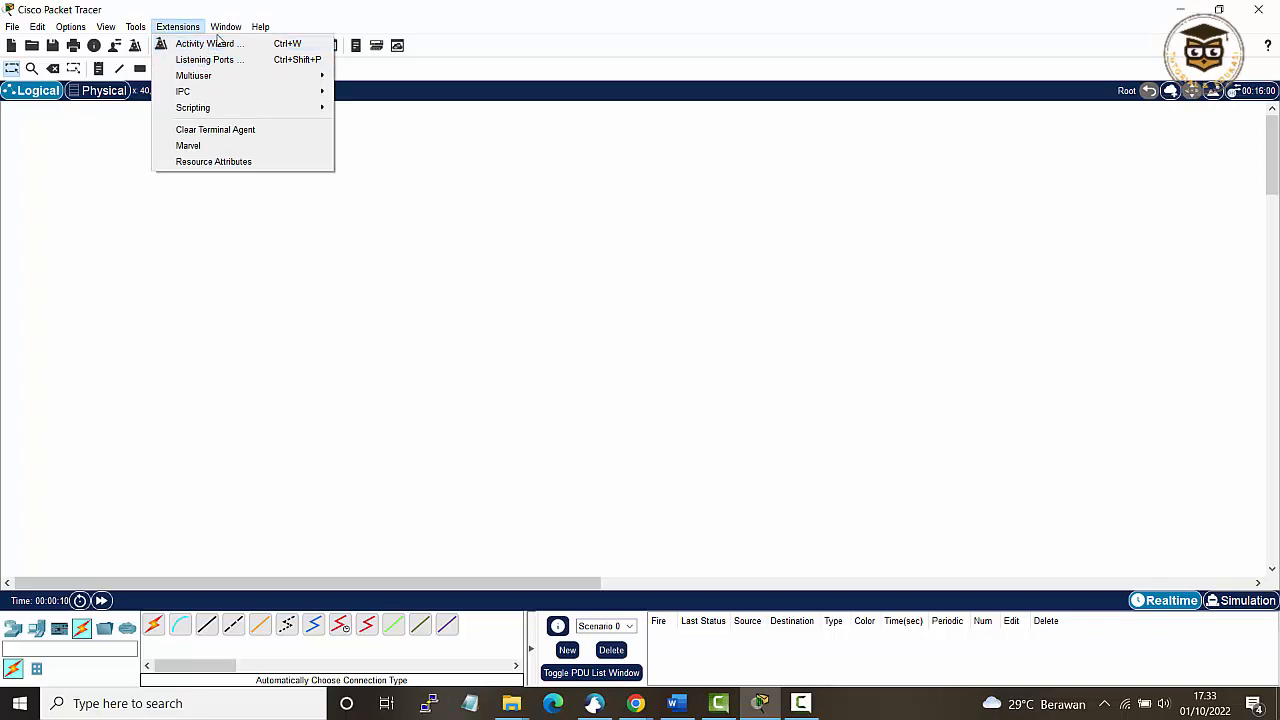
{"action": "mouse_move", "coordinate": [222, 37]}
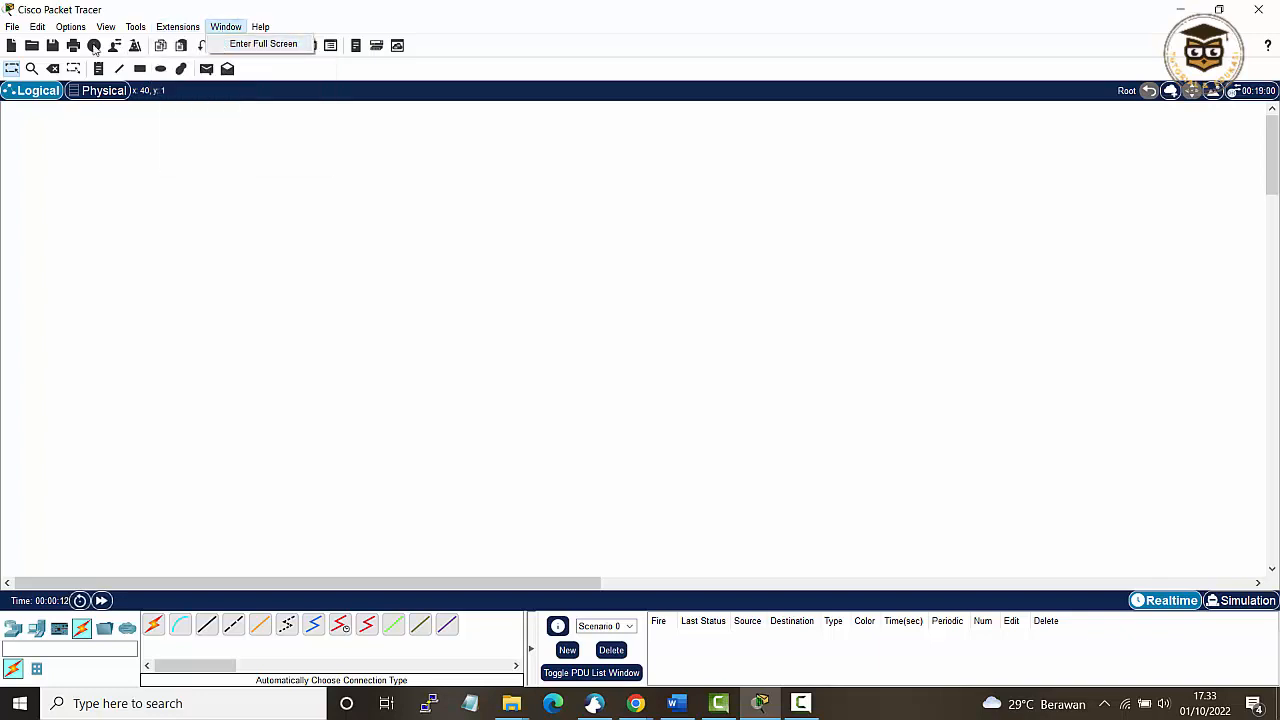
{"action": "mouse_move", "coordinate": [75, 29]}
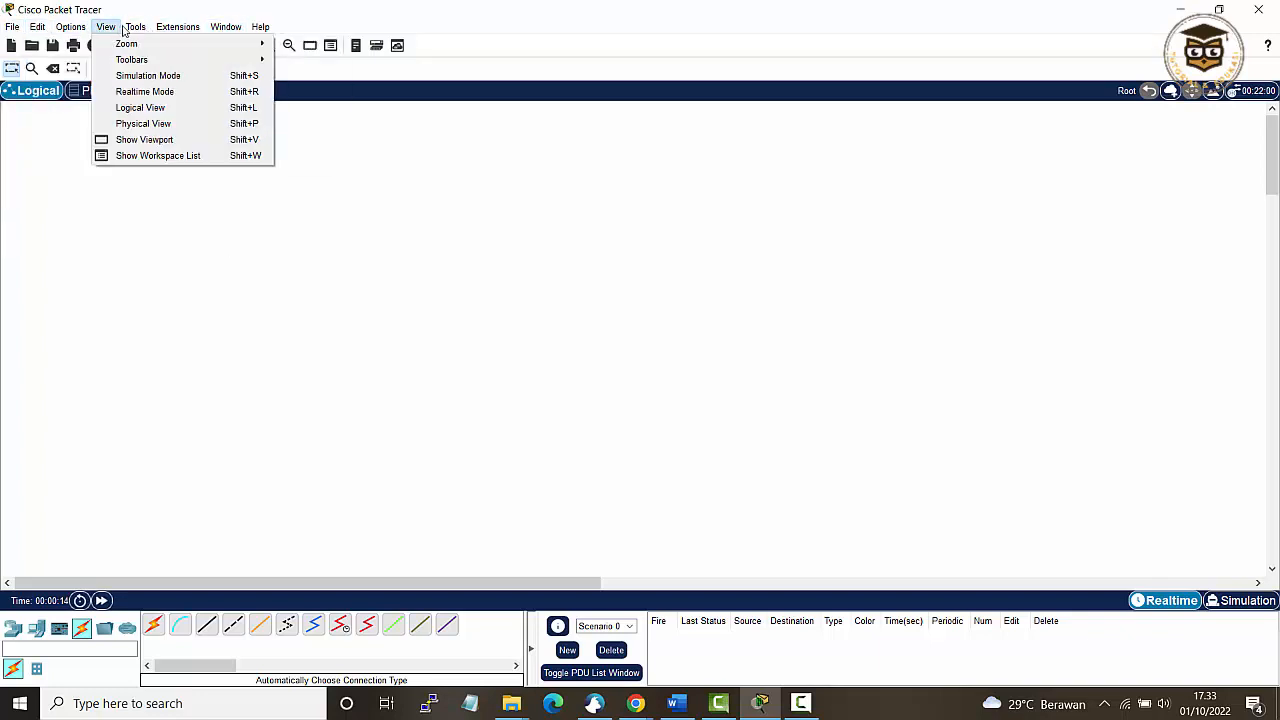
{"action": "mouse_move", "coordinate": [135, 28]}
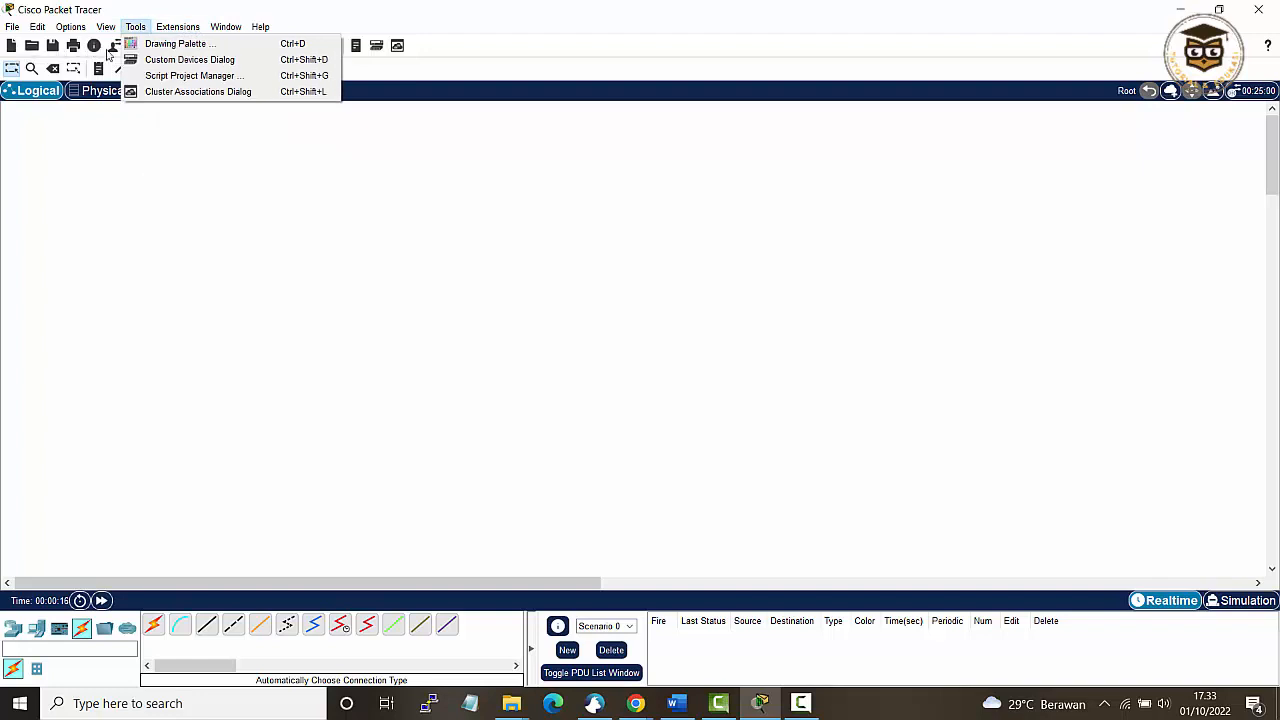
{"action": "left_click", "coordinate": [62, 359]}
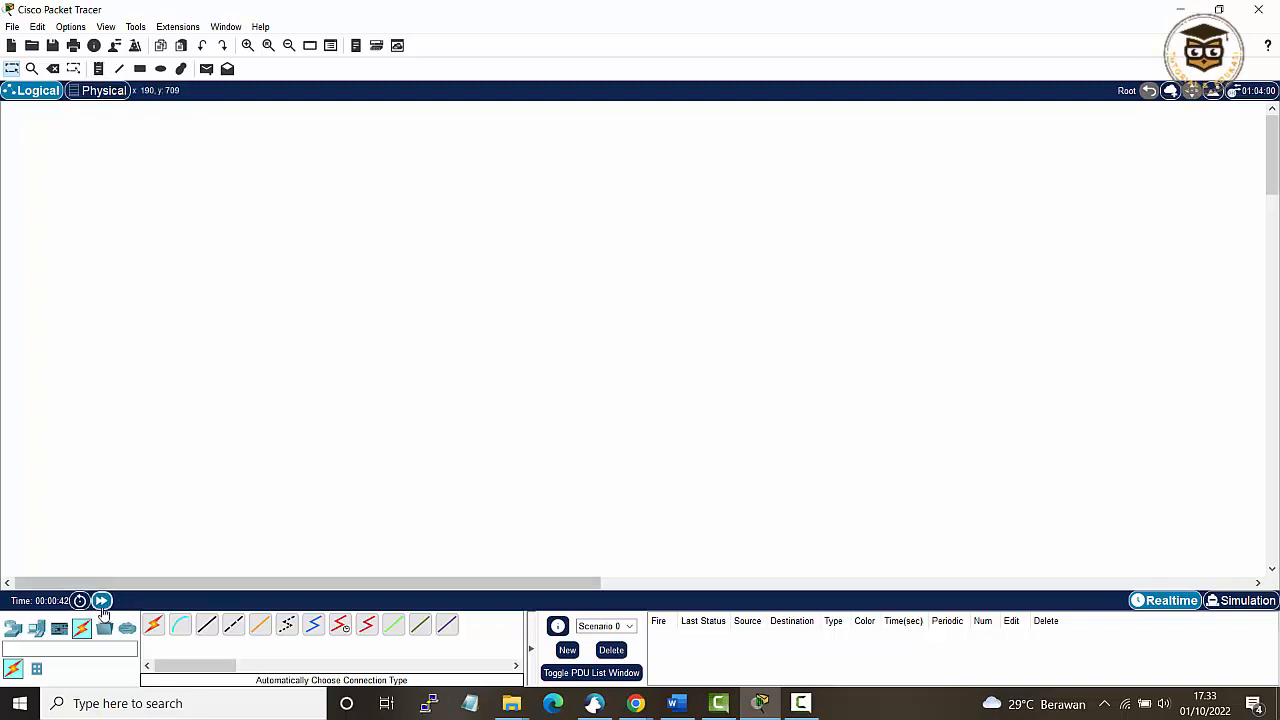
Step: Place a 2901 router in the empty workspace and reposition it closer to the workspace's upper-left area at a larger zoom
{"action": "left_click", "coordinate": [13, 627]}
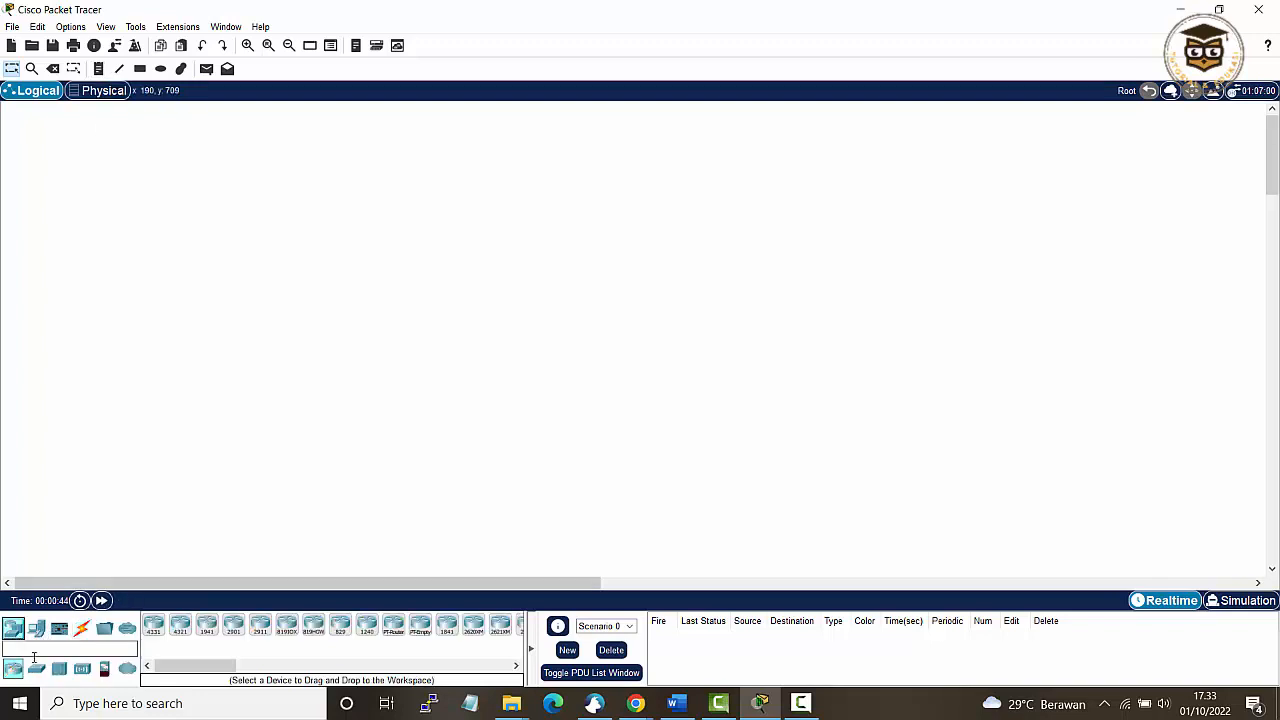
{"action": "left_click", "coordinate": [233, 624]}
{"action": "left_click", "coordinate": [311, 262]}
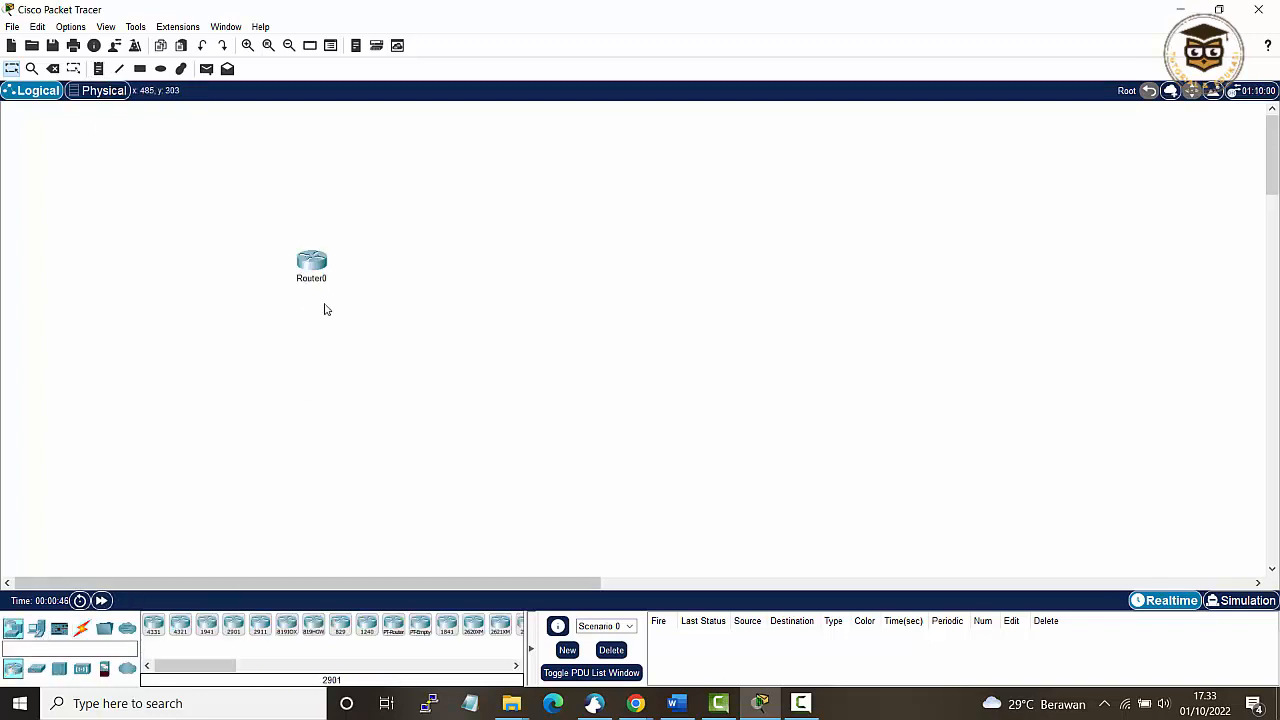
{"action": "left_click", "coordinate": [250, 46]}
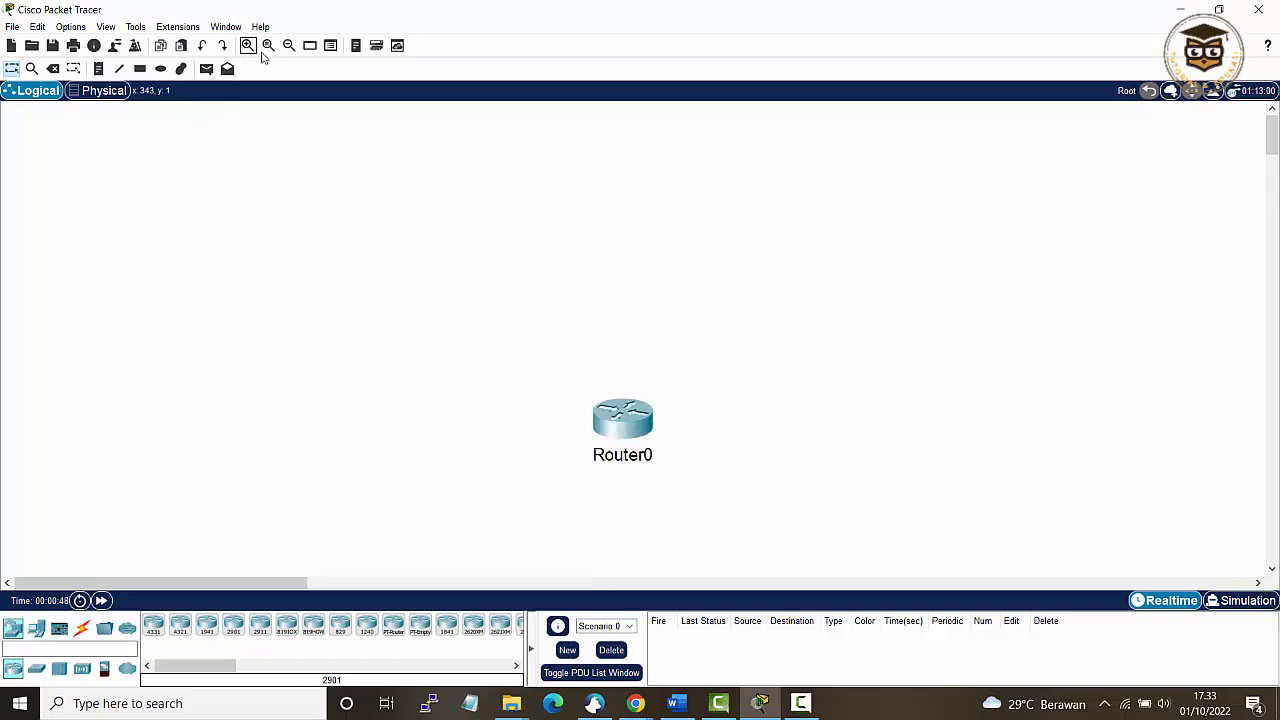
{"action": "left_click_drag", "start_coordinate": [617, 419], "coordinate": [398, 285]}
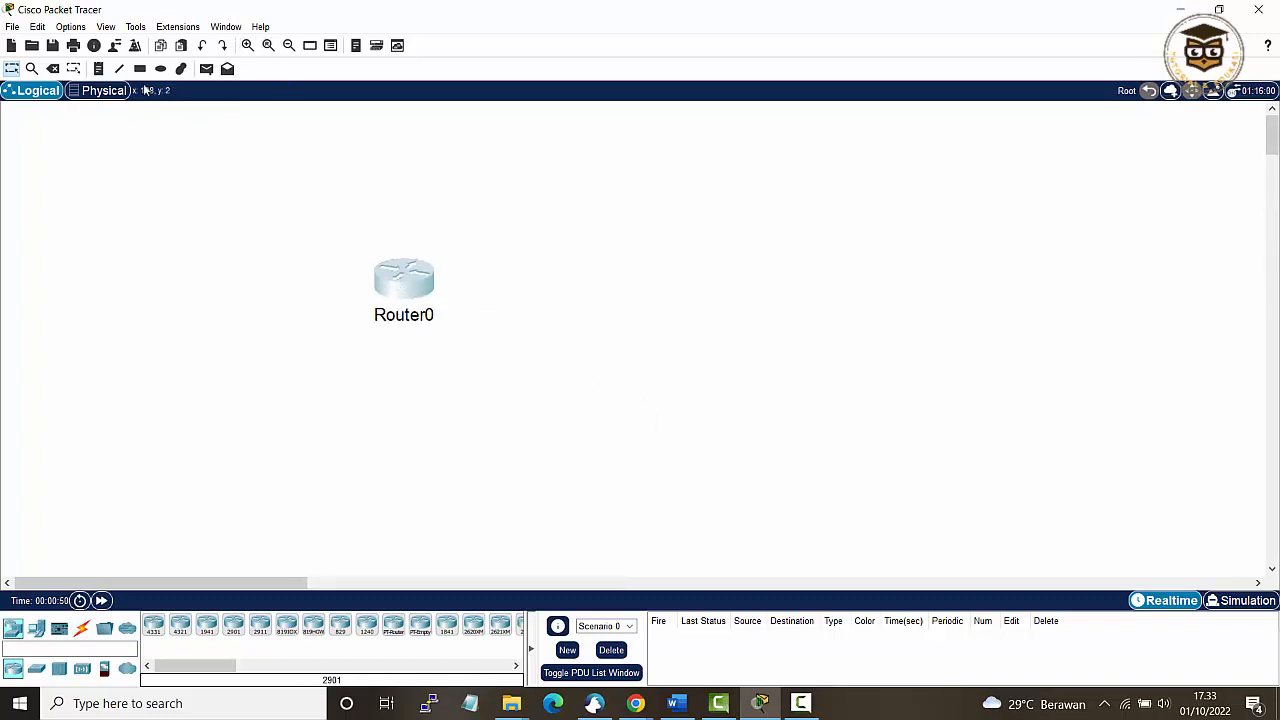
Step: Add a text note reading R1 above Router0 and move it slightly higher
{"action": "left_click", "coordinate": [98, 68]}
{"action": "left_click", "coordinate": [386, 231]}
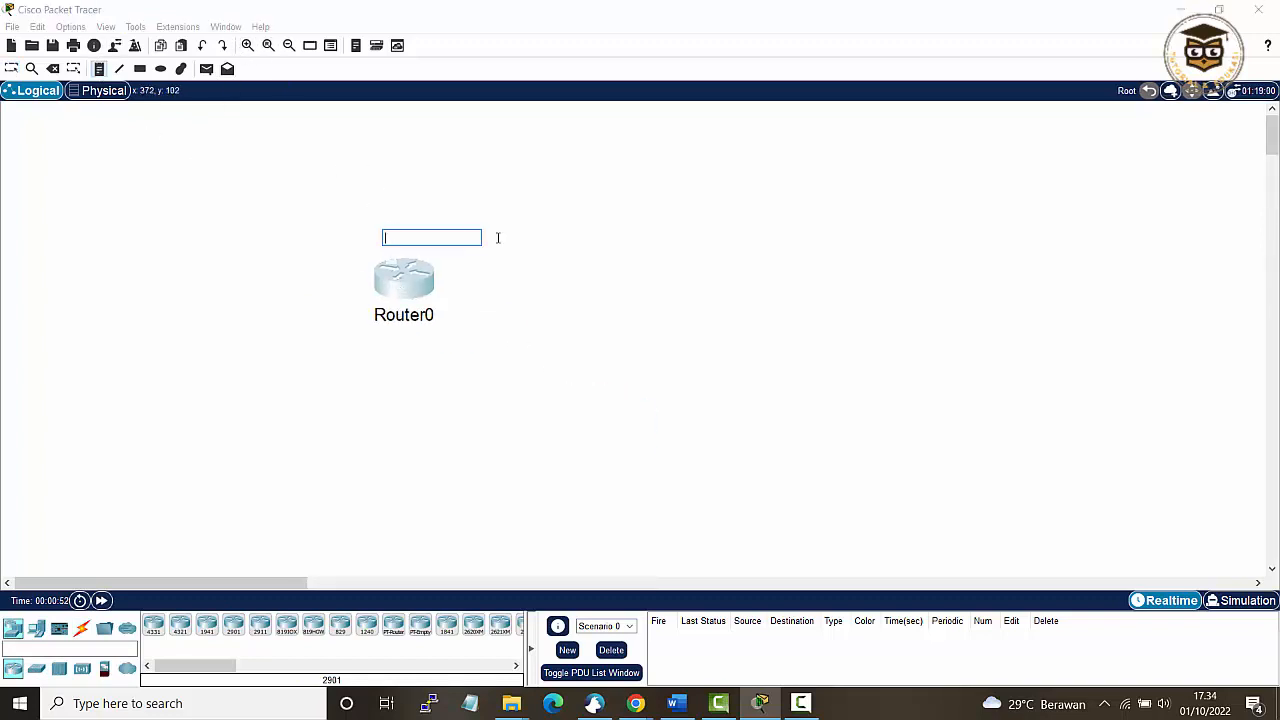
{"action": "type", "text": "R1"}
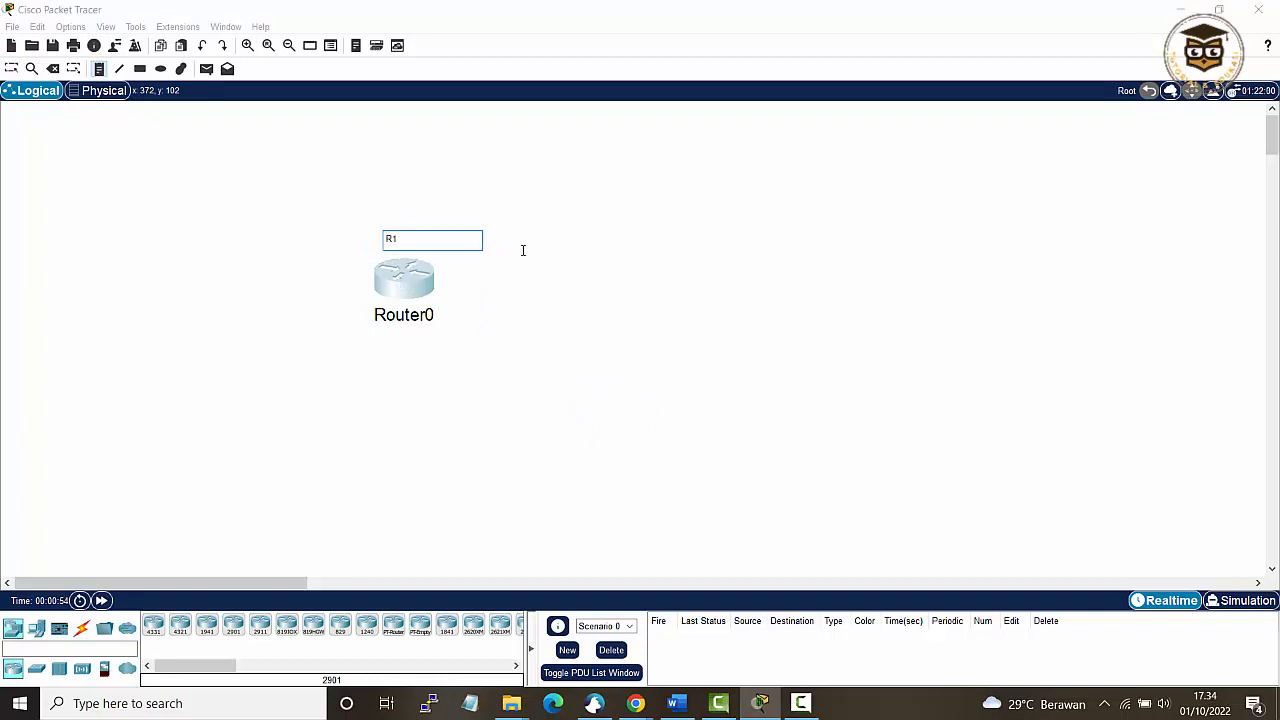
{"action": "left_click", "coordinate": [557, 254]}
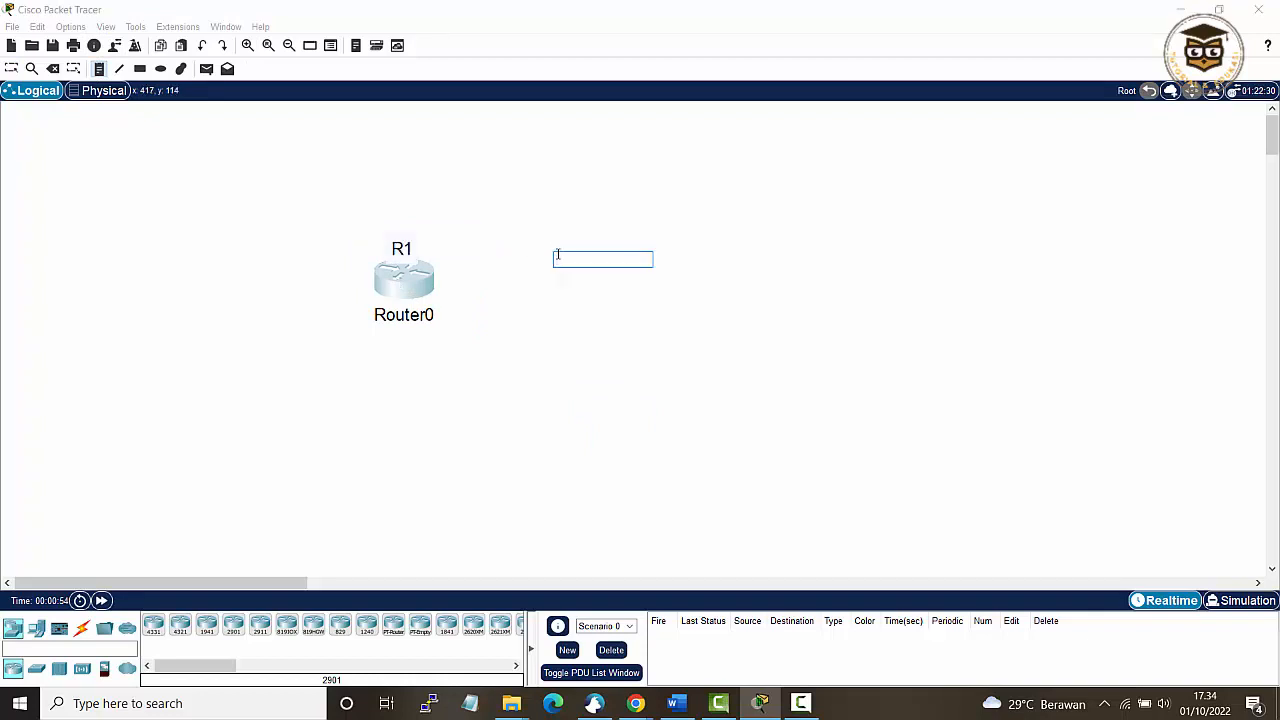
{"action": "left_click", "coordinate": [12, 69]}
{"action": "left_click_drag", "start_coordinate": [402, 250], "coordinate": [402, 238]}
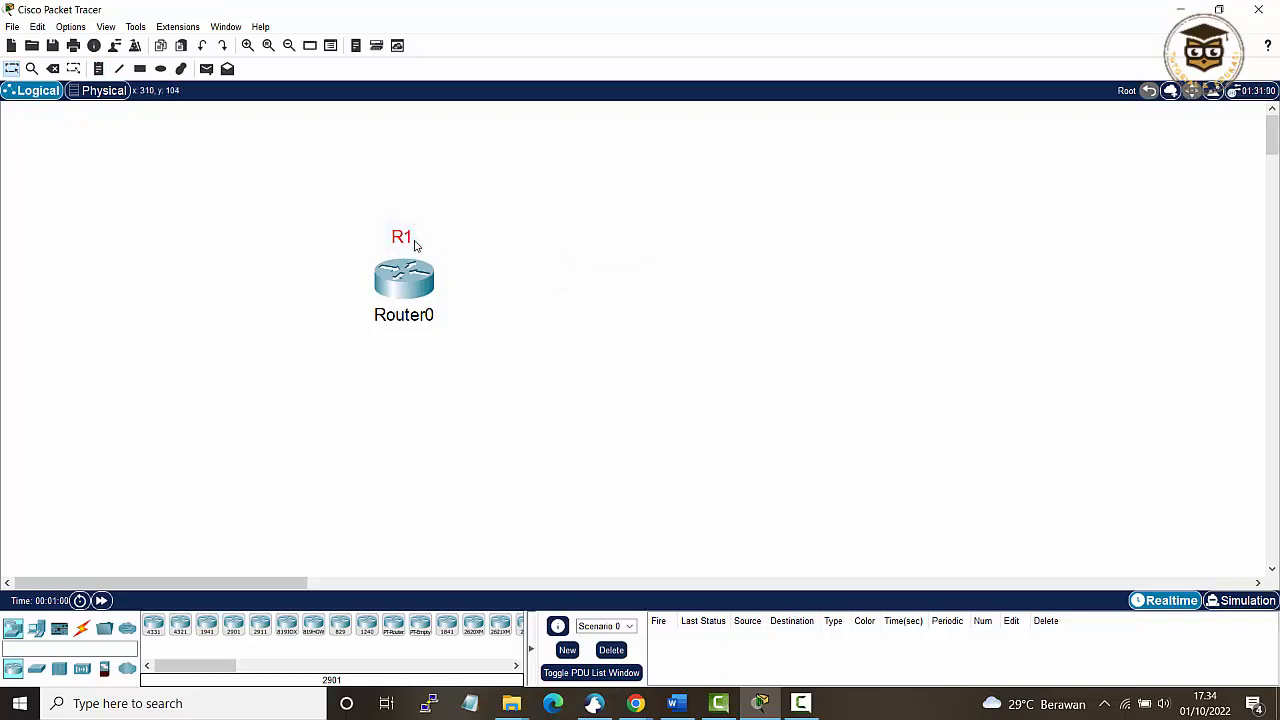
{"action": "left_click", "coordinate": [296, 193]}
Step: Delete the R1 note and Router0 from the workspace, and return to the selection tool
{"action": "left_click", "coordinate": [53, 69]}
{"action": "left_click", "coordinate": [401, 237]}
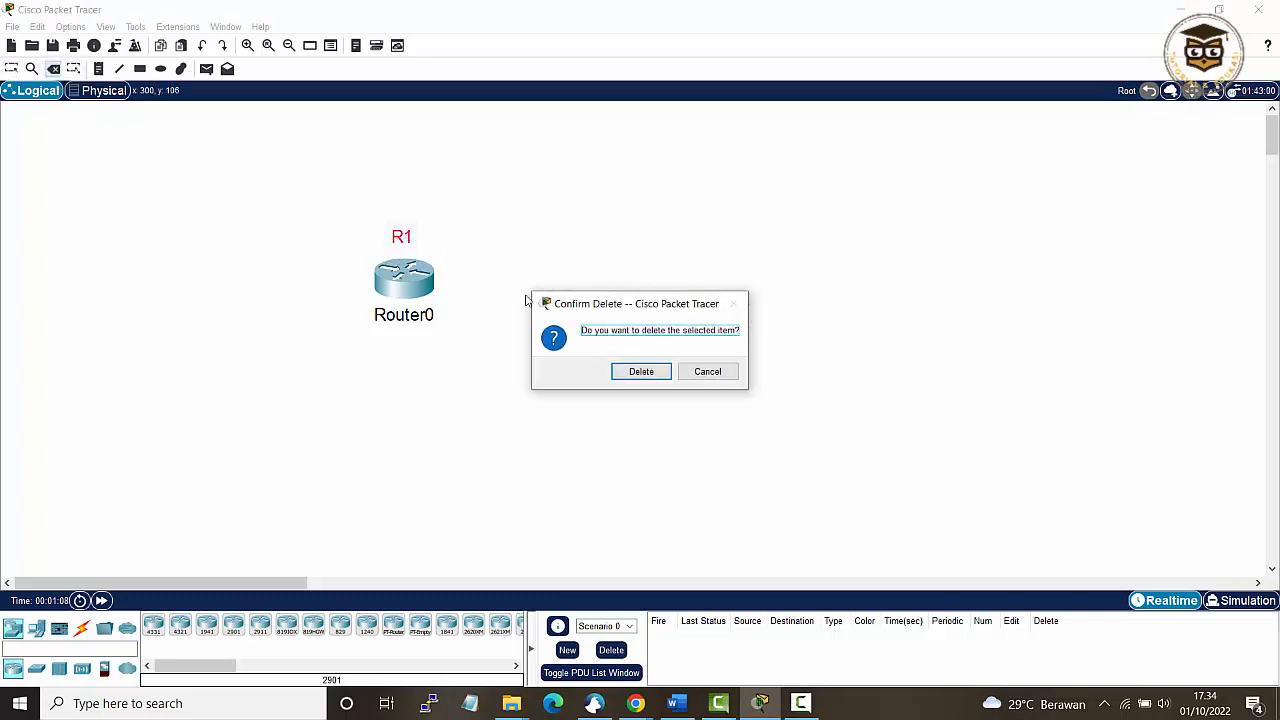
{"action": "left_click", "coordinate": [638, 372]}
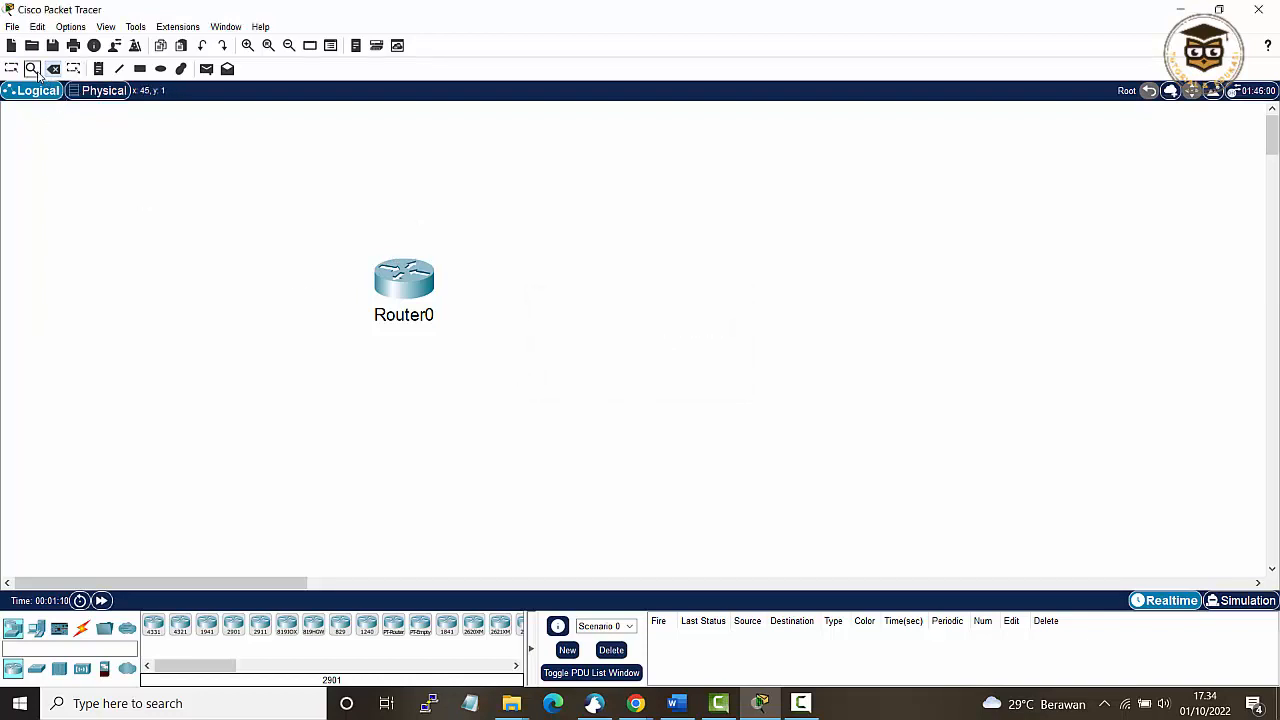
{"action": "left_click", "coordinate": [410, 281]}
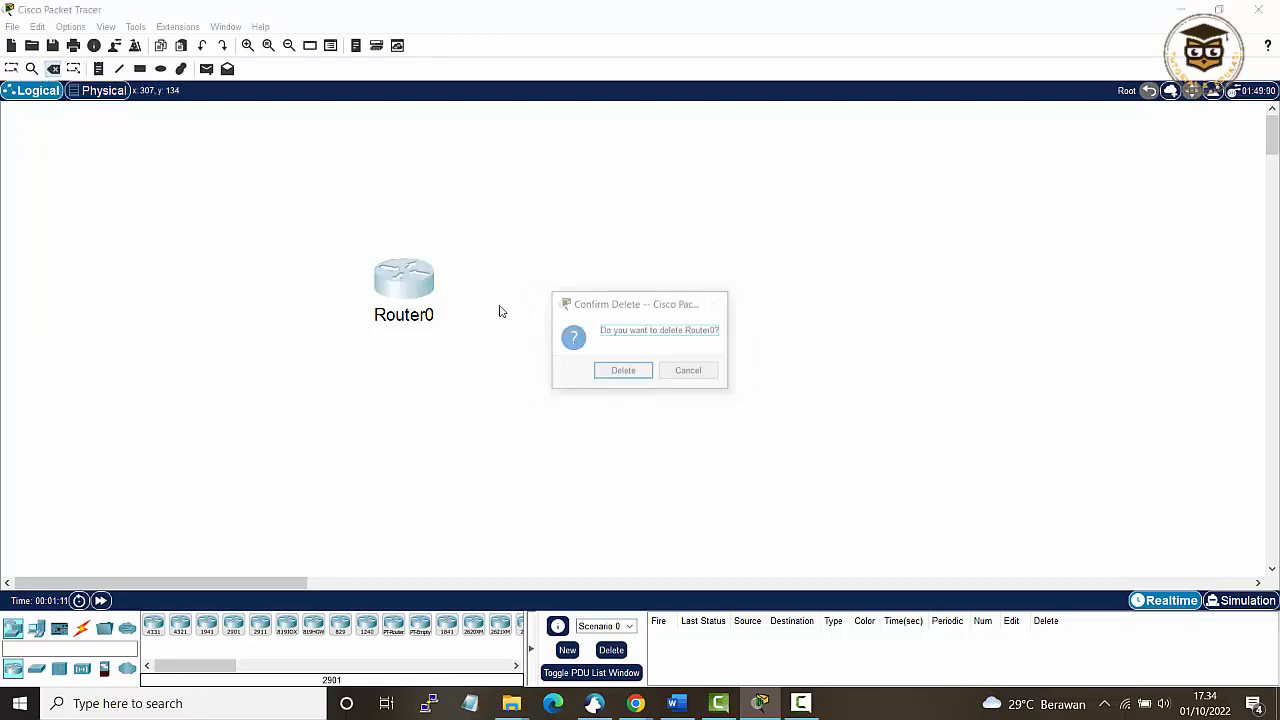
{"action": "left_click", "coordinate": [621, 371]}
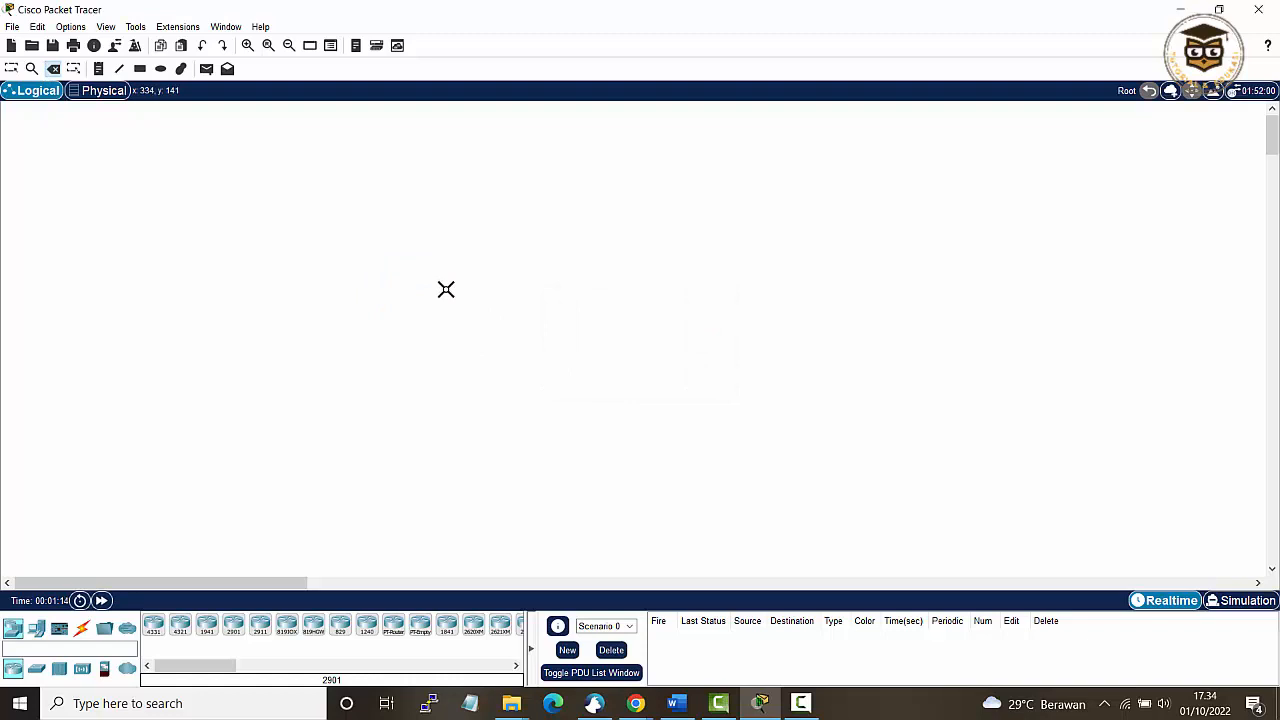
{"action": "left_click", "coordinate": [12, 70]}
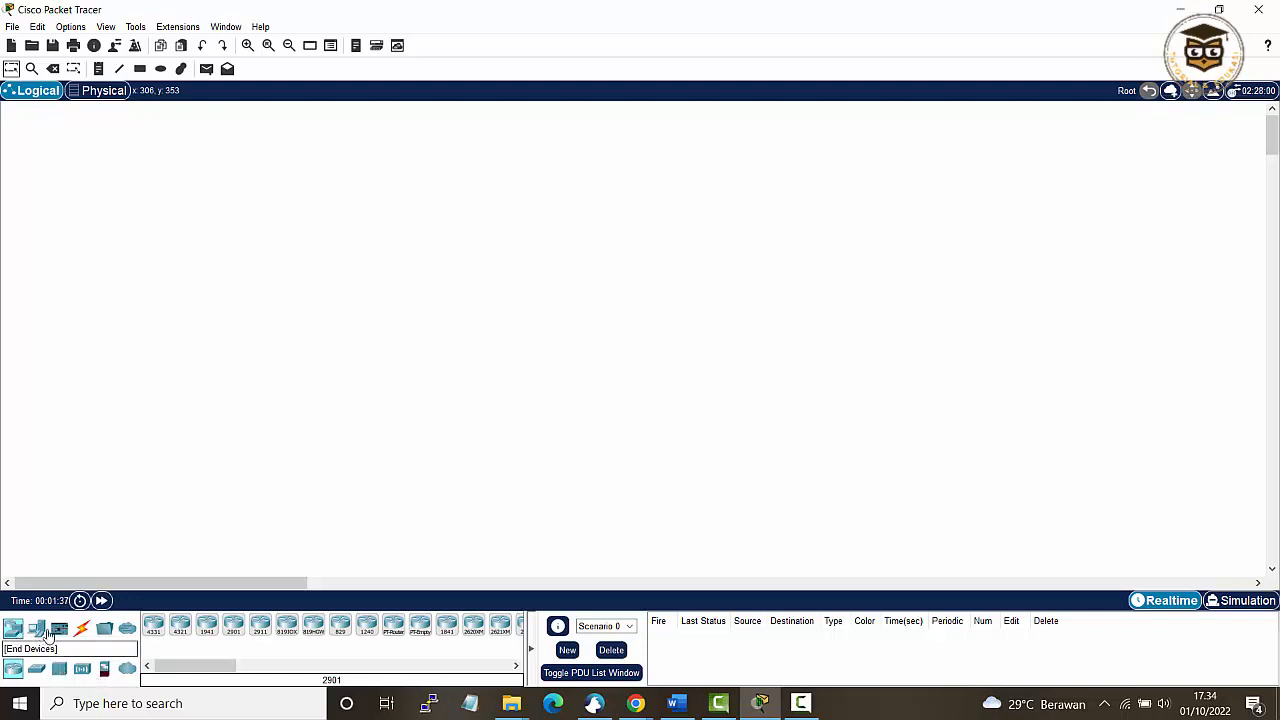
Step: Place an MCU board from the components category in the upper-left area of the empty workspace
{"action": "left_click", "coordinate": [59, 629]}
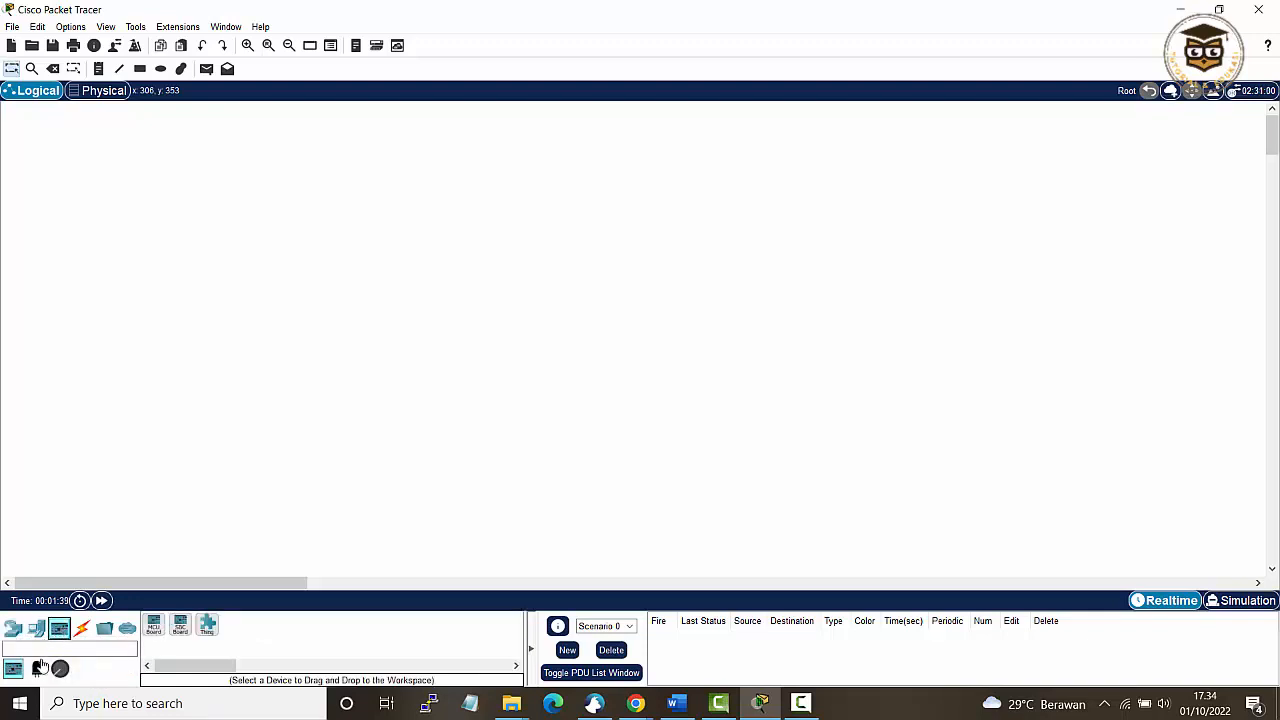
{"action": "left_click", "coordinate": [154, 626]}
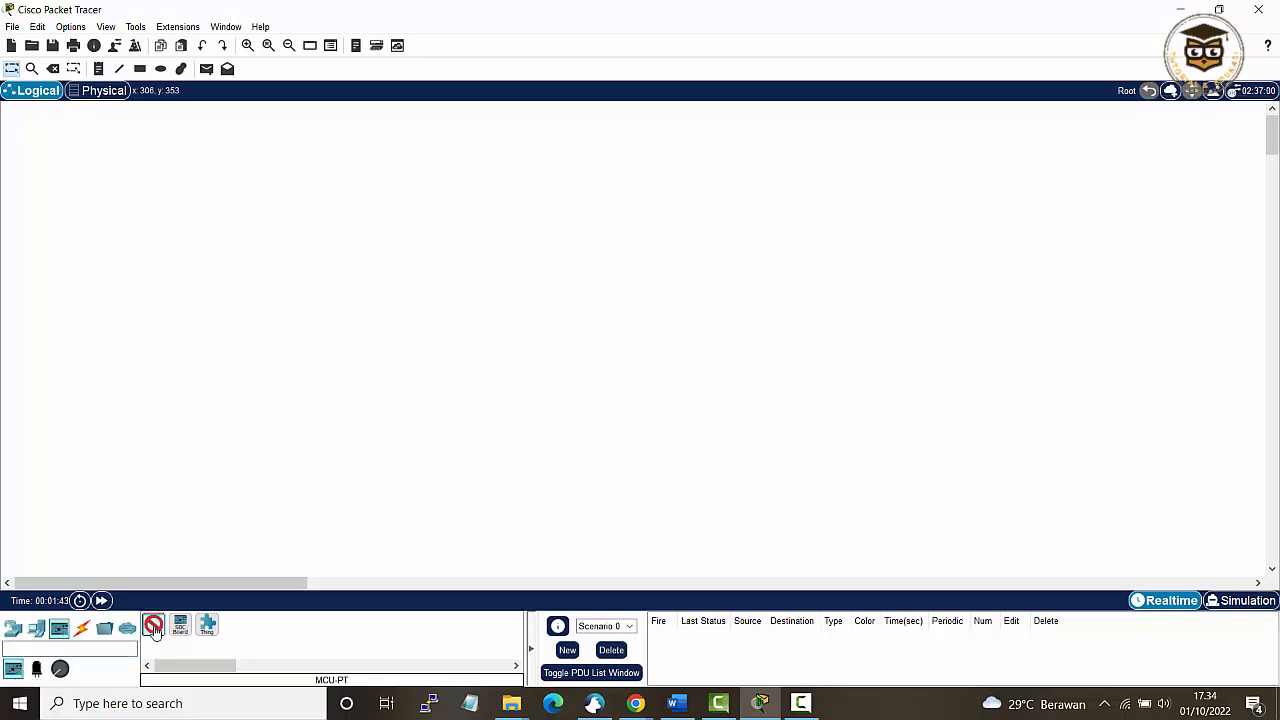
{"action": "left_click", "coordinate": [375, 325]}
{"action": "left_click_drag", "start_coordinate": [385, 330], "coordinate": [423, 273]}
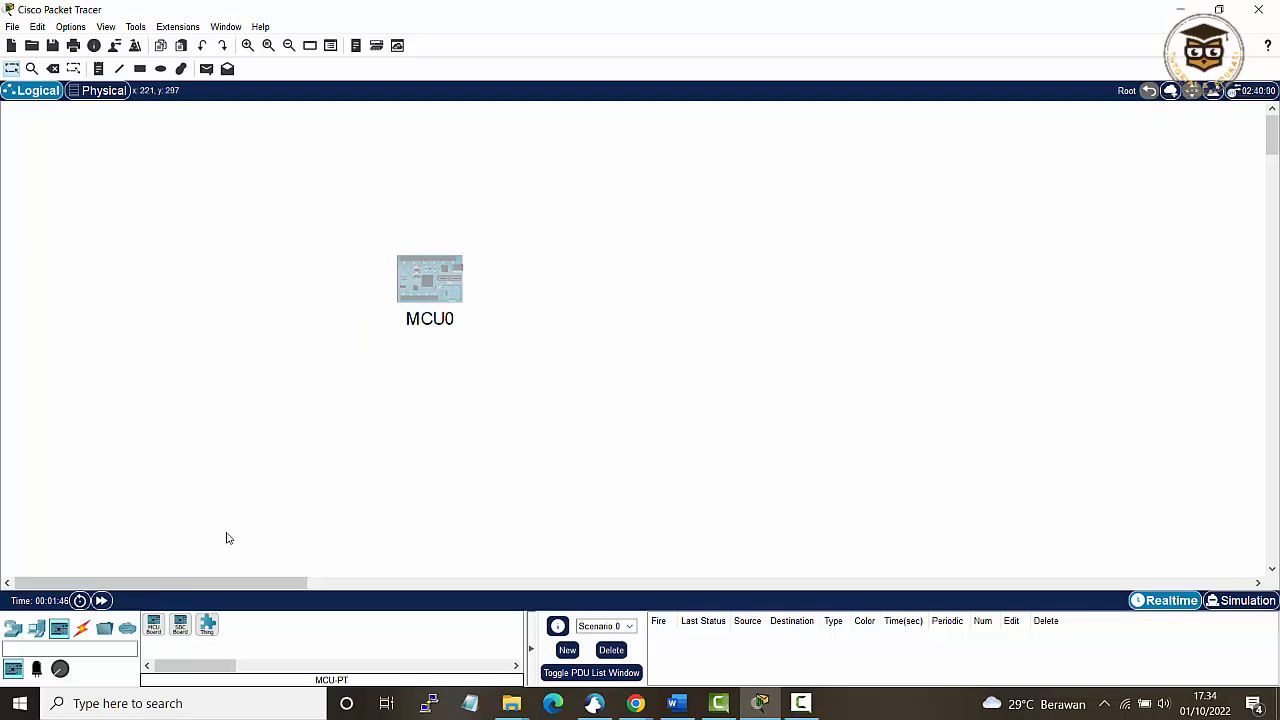
Step: Add an Alarm and an LCD actuator in a row to the right of the MCU board
{"action": "left_click", "coordinate": [37, 669]}
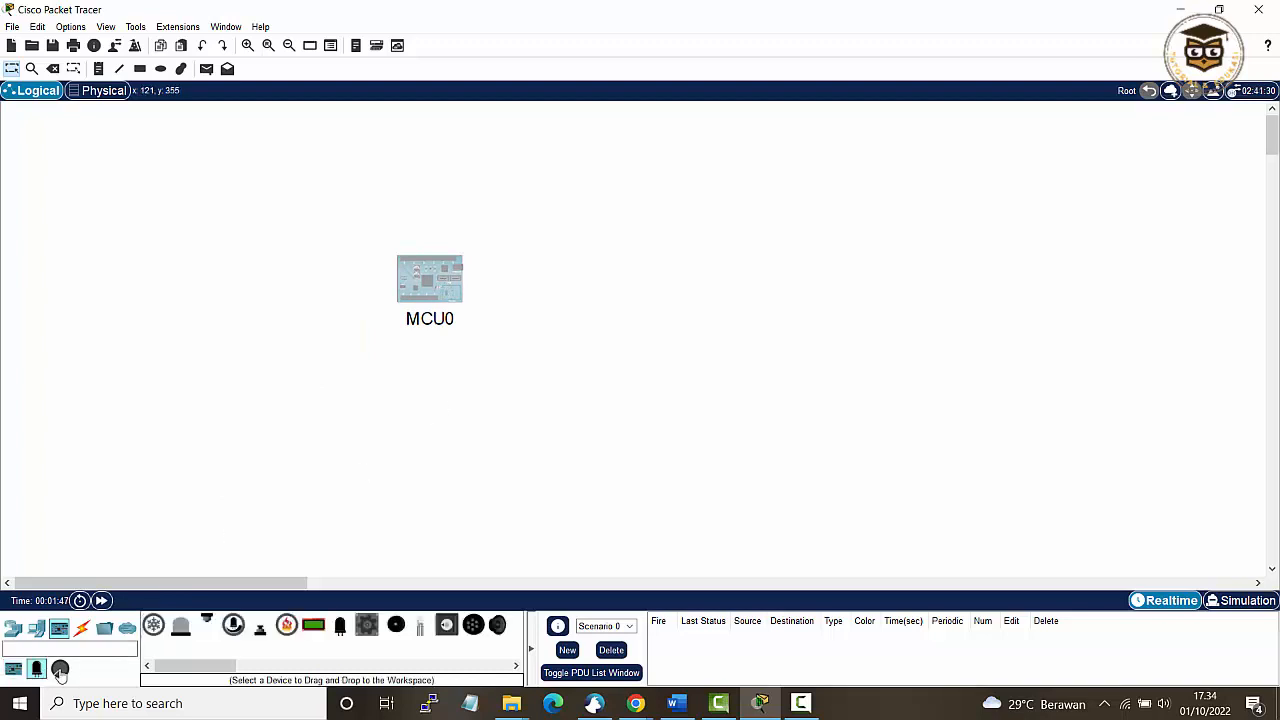
{"action": "left_click", "coordinate": [180, 625]}
{"action": "left_click", "coordinate": [578, 385]}
{"action": "left_click_drag", "start_coordinate": [590, 365], "coordinate": [618, 258]}
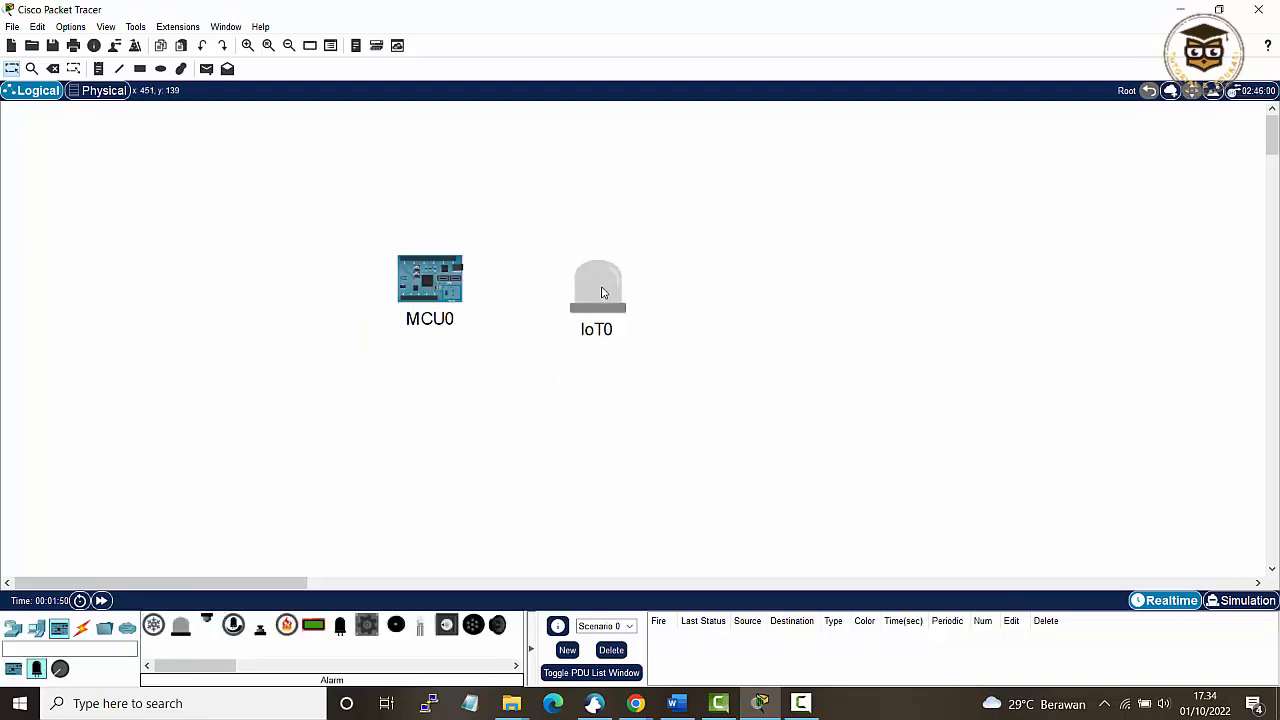
{"action": "left_click", "coordinate": [313, 625]}
{"action": "left_click", "coordinate": [732, 418]}
{"action": "left_click_drag", "start_coordinate": [732, 418], "coordinate": [790, 284]}
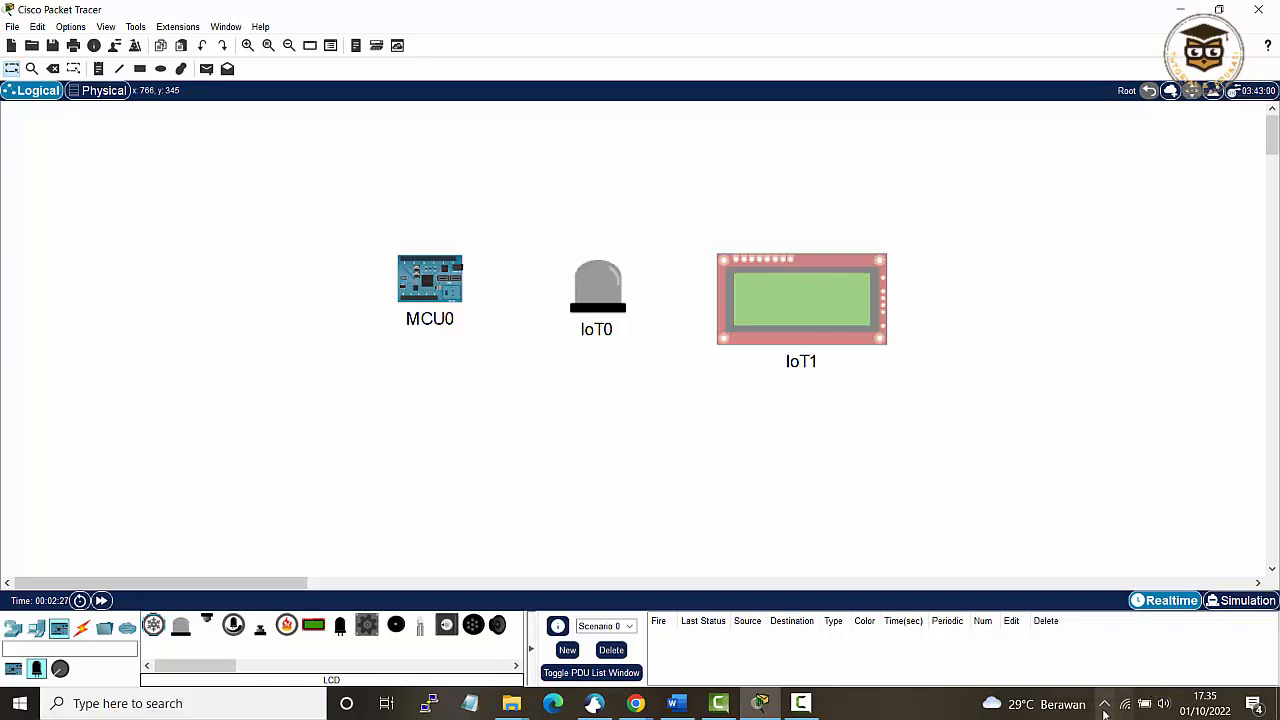
Step: Browse the remaining actuators, then place a Push Button sensor just left of the MCU board
{"action": "left_click_drag", "start_coordinate": [193, 668], "coordinate": [257, 670]}
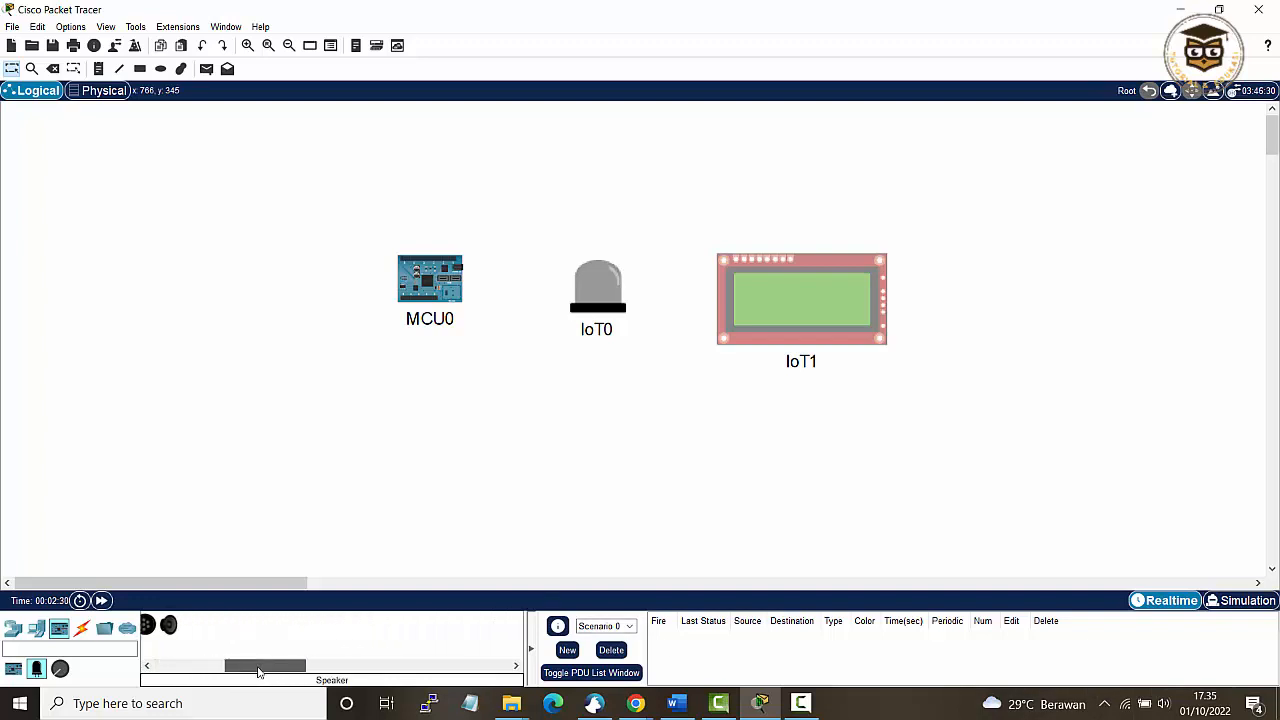
{"action": "left_click", "coordinate": [60, 668]}
{"action": "left_click_drag", "start_coordinate": [218, 670], "coordinate": [260, 670]}
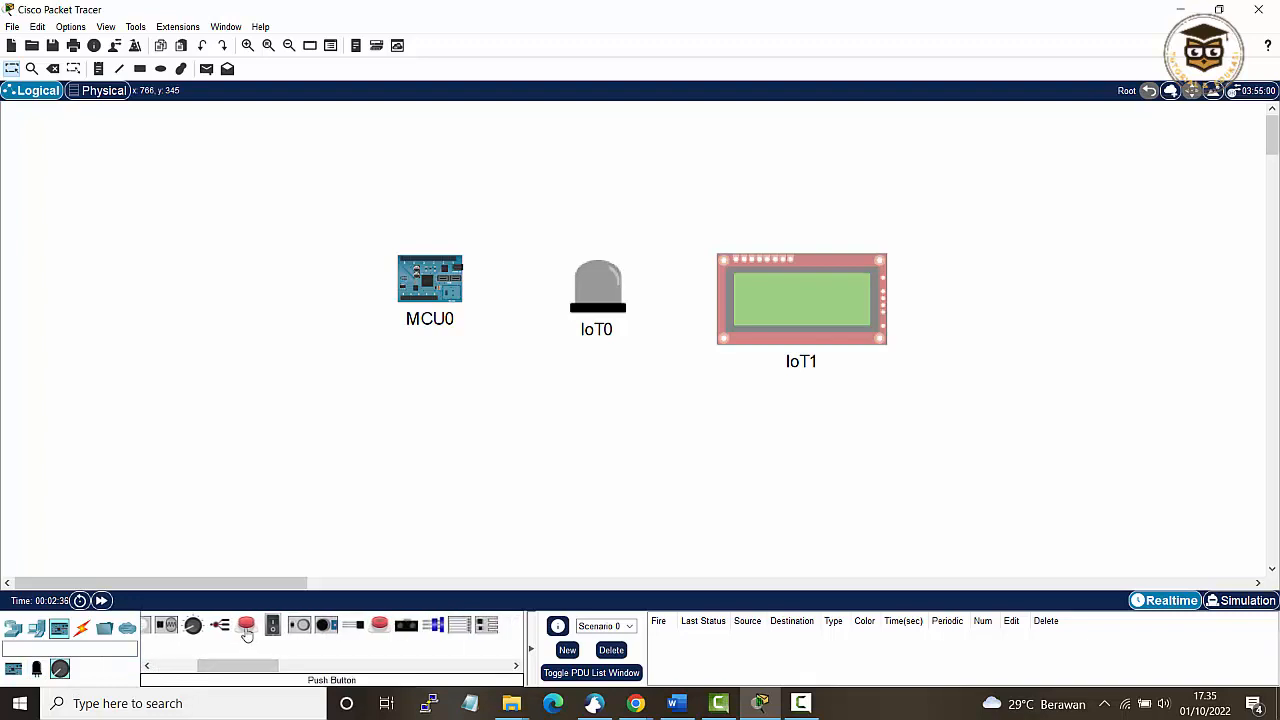
{"action": "left_click", "coordinate": [246, 625]}
{"action": "left_click", "coordinate": [443, 470]}
{"action": "left_click_drag", "start_coordinate": [450, 496], "coordinate": [318, 313]}
Step: Trigger the push button in the workspace once, then view its specifications and close its window
{"action": "left_click", "coordinate": [314, 290], "text": "alt"}
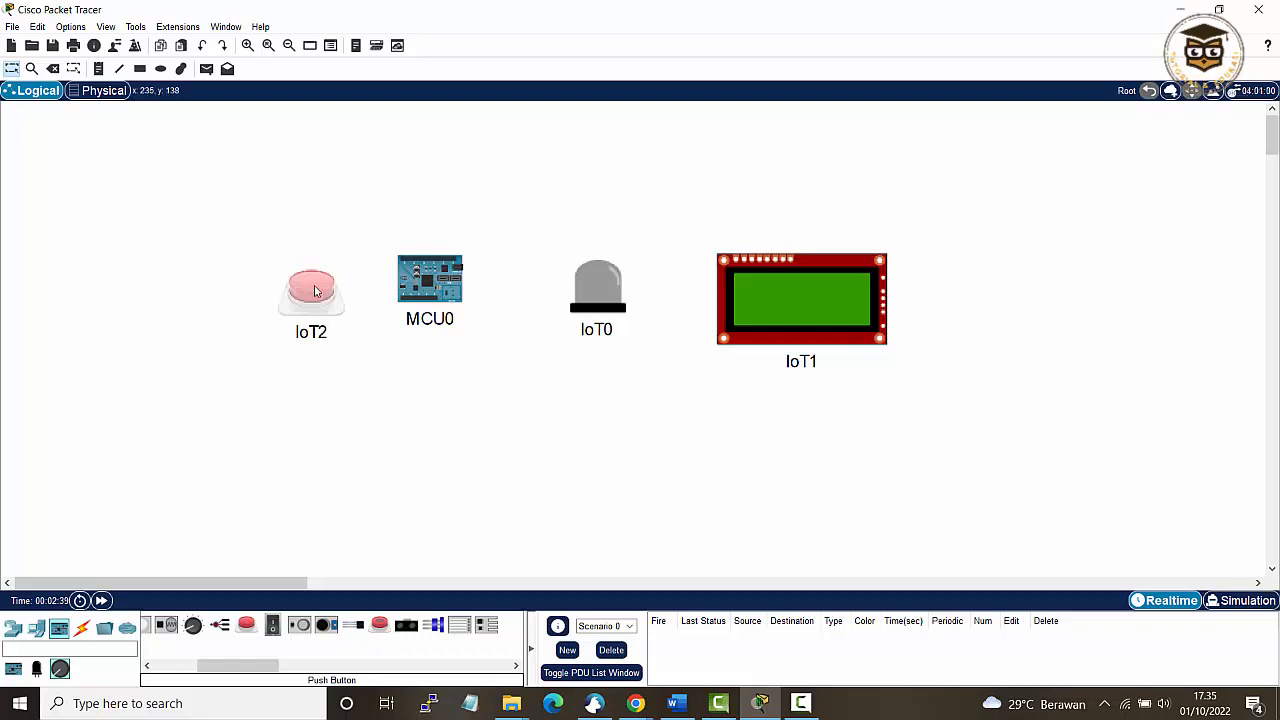
{"action": "left_click", "coordinate": [314, 292]}
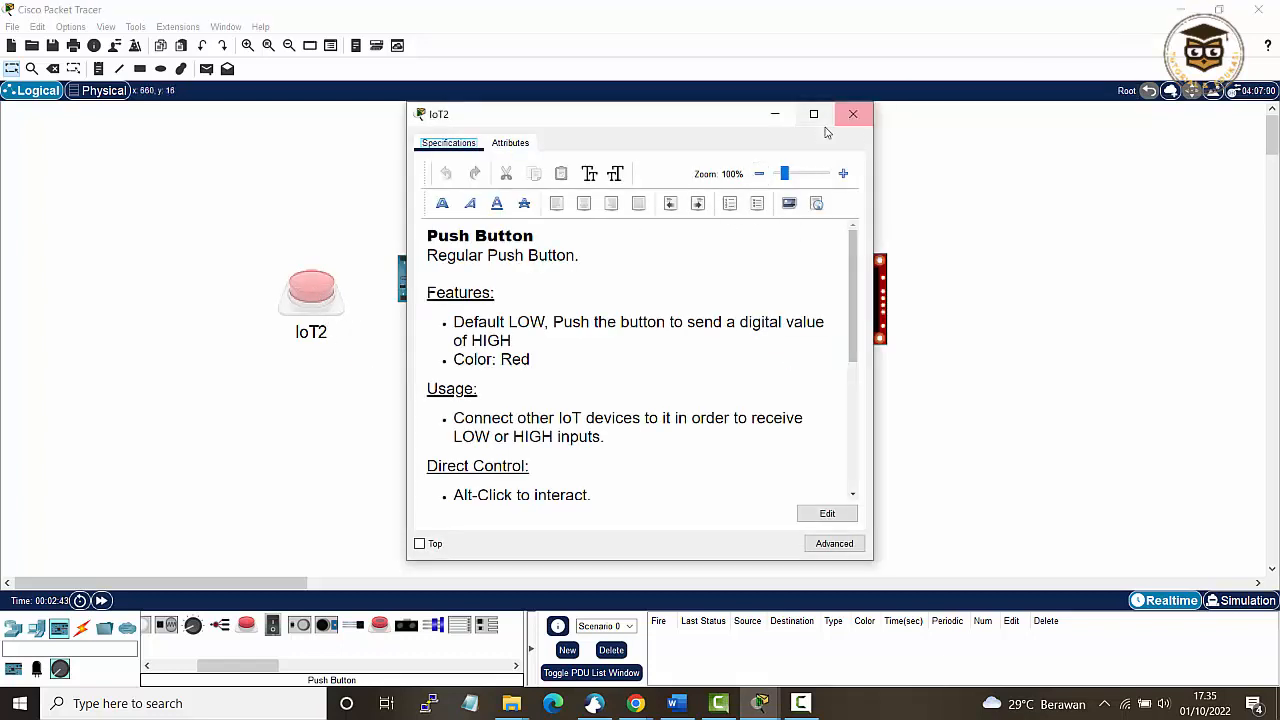
{"action": "left_click", "coordinate": [858, 114]}
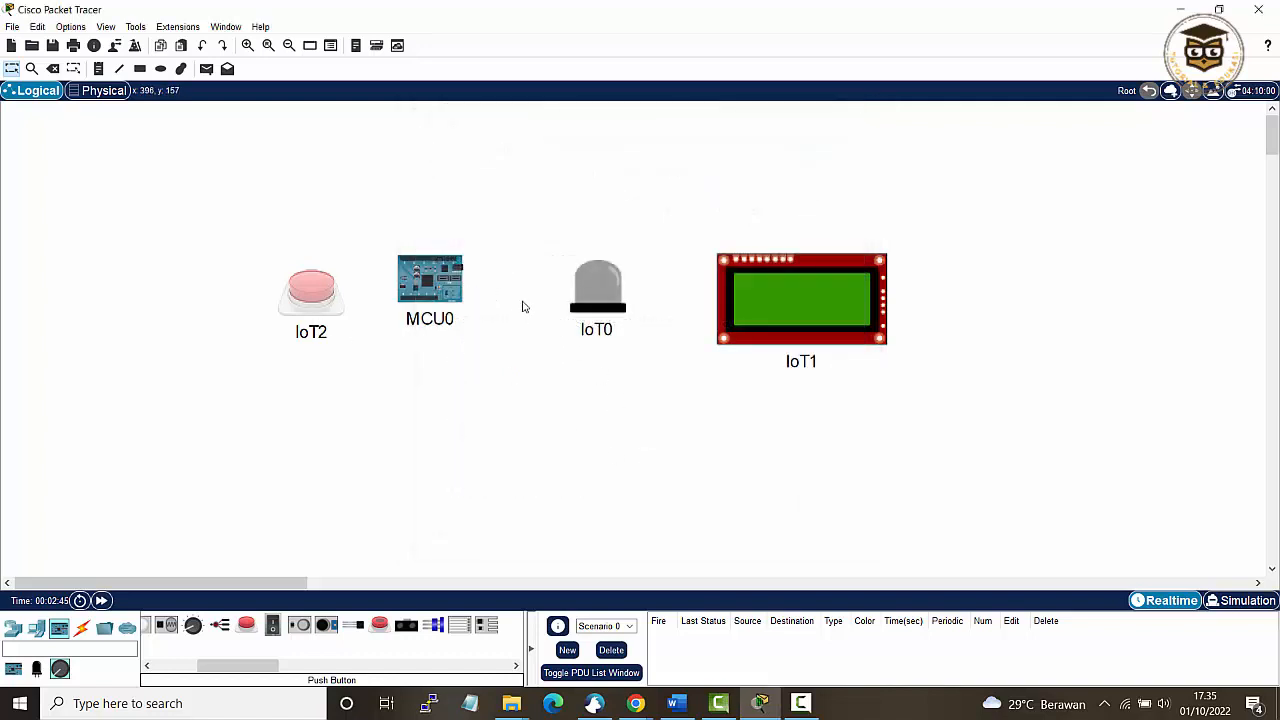
Step: Examine the MCU board's physical modules, configuration, programming and attributes pages, then close its window
{"action": "left_click", "coordinate": [433, 282]}
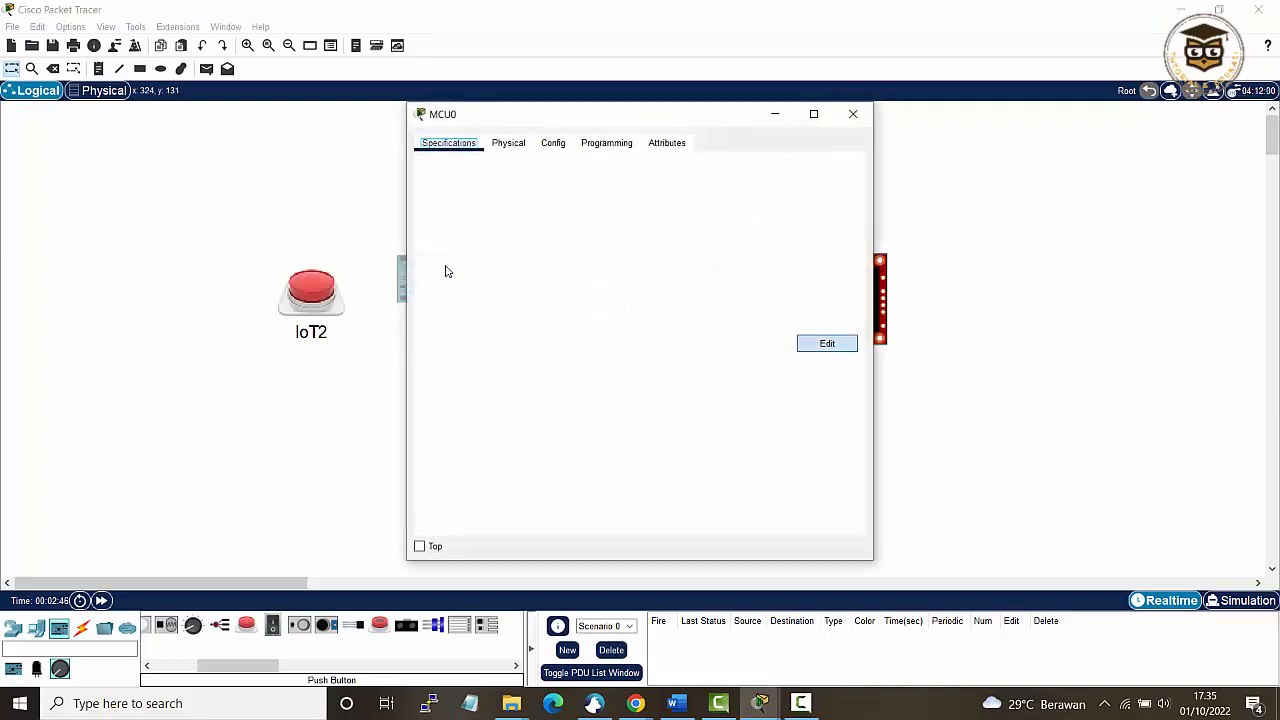
{"action": "left_click", "coordinate": [520, 143]}
{"action": "left_click", "coordinate": [553, 144]}
{"action": "left_click", "coordinate": [606, 144]}
{"action": "left_click", "coordinate": [660, 145]}
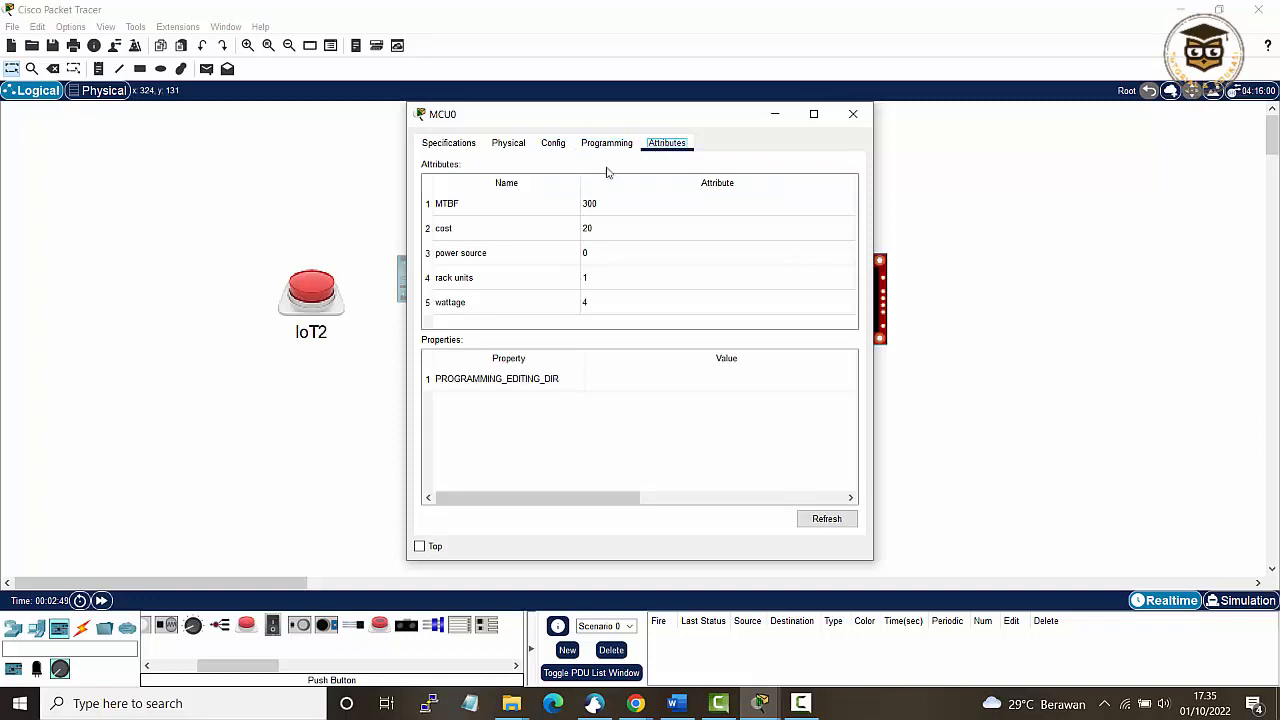
{"action": "left_click", "coordinate": [584, 148]}
{"action": "left_click", "coordinate": [553, 144]}
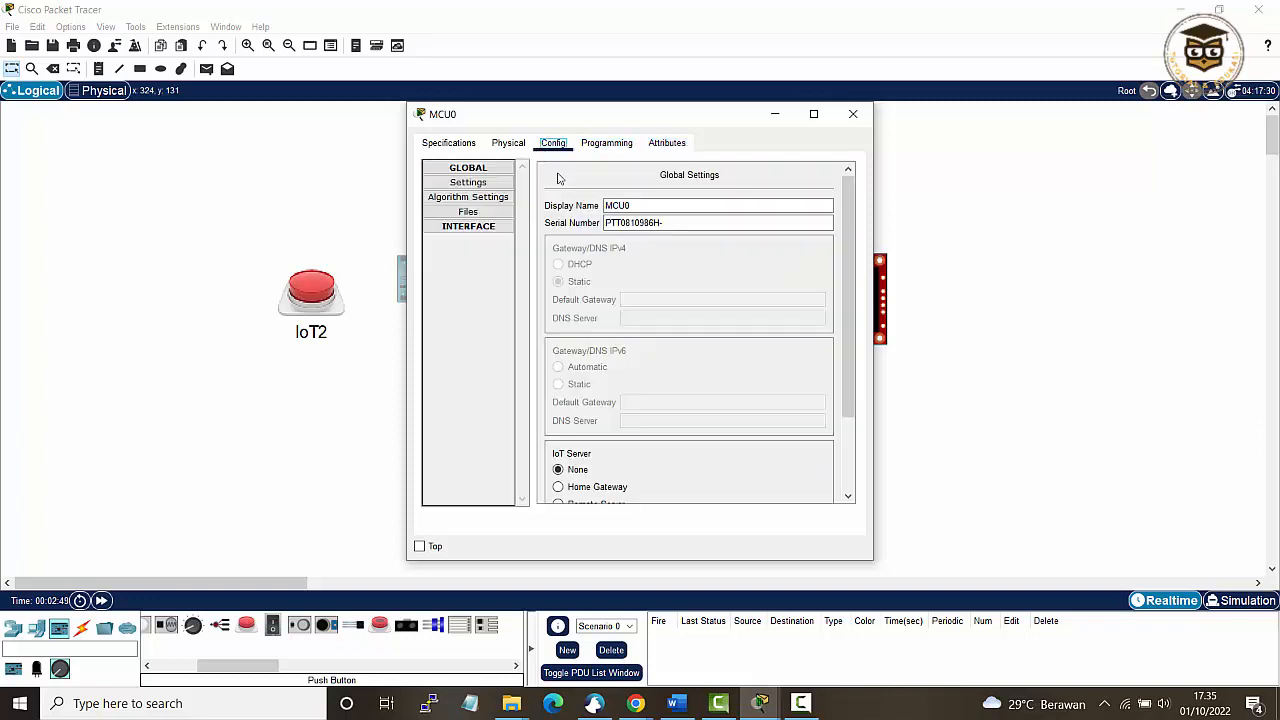
{"action": "left_click", "coordinate": [508, 143]}
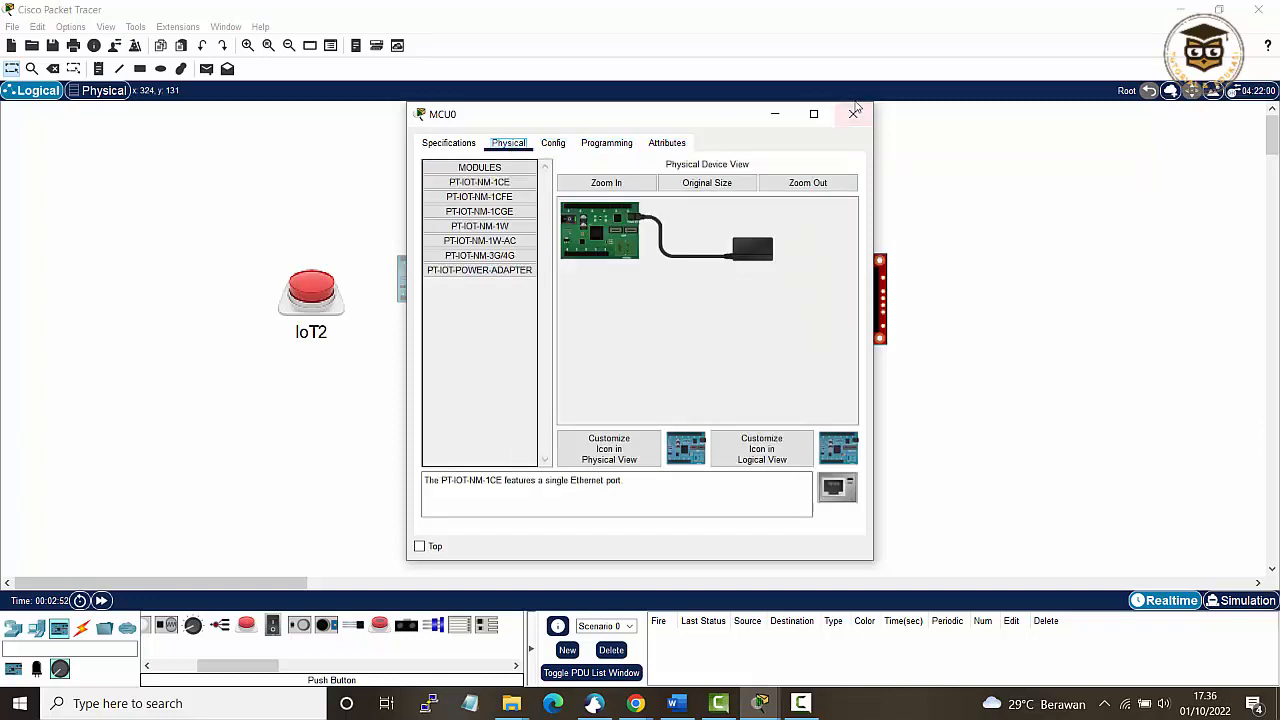
{"action": "left_click", "coordinate": [853, 113]}
Step: View the alarm's specifications and attributes, then the LCD's specifications, closing each window
{"action": "left_click", "coordinate": [596, 293]}
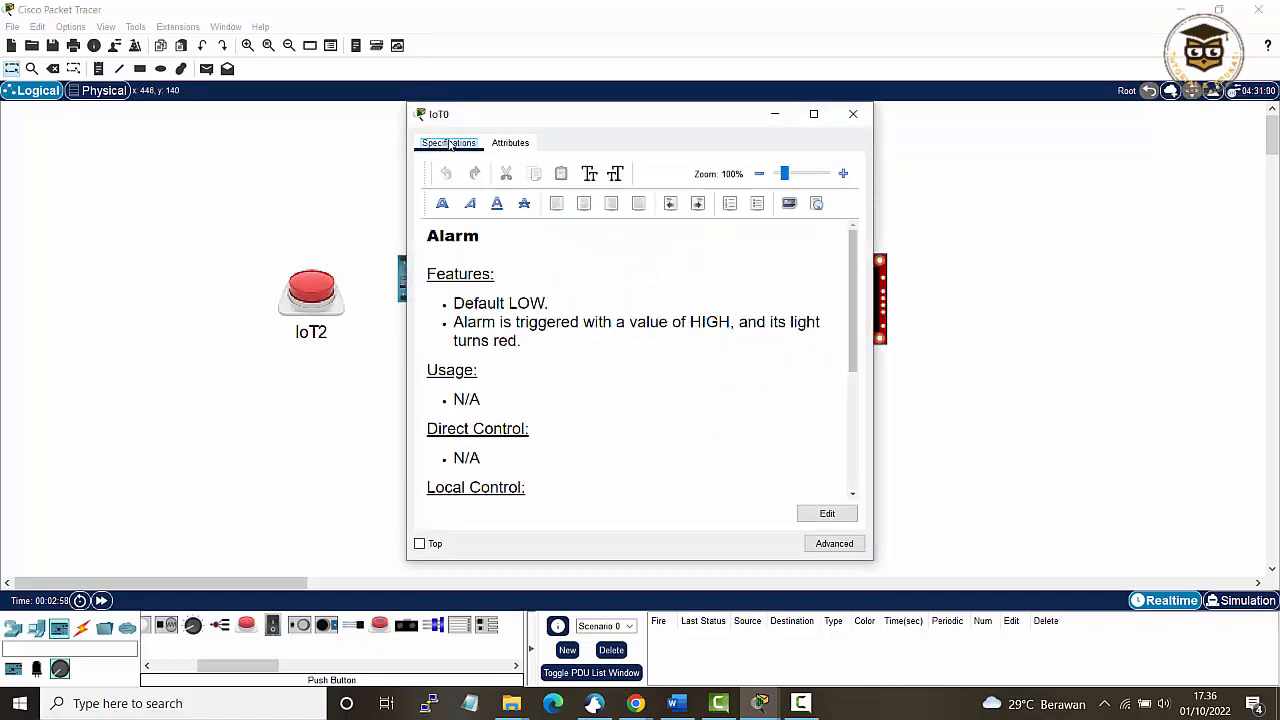
{"action": "left_click", "coordinate": [511, 144]}
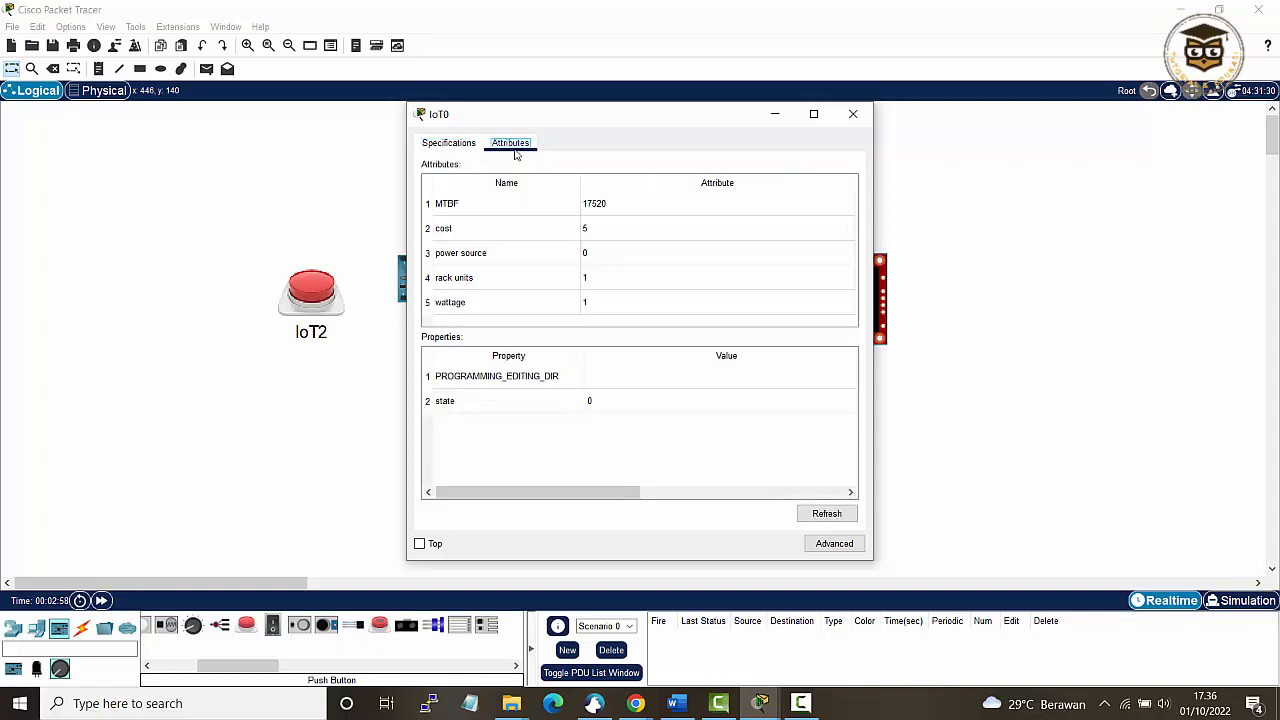
{"action": "left_click", "coordinate": [853, 113]}
{"action": "left_click", "coordinate": [726, 316]}
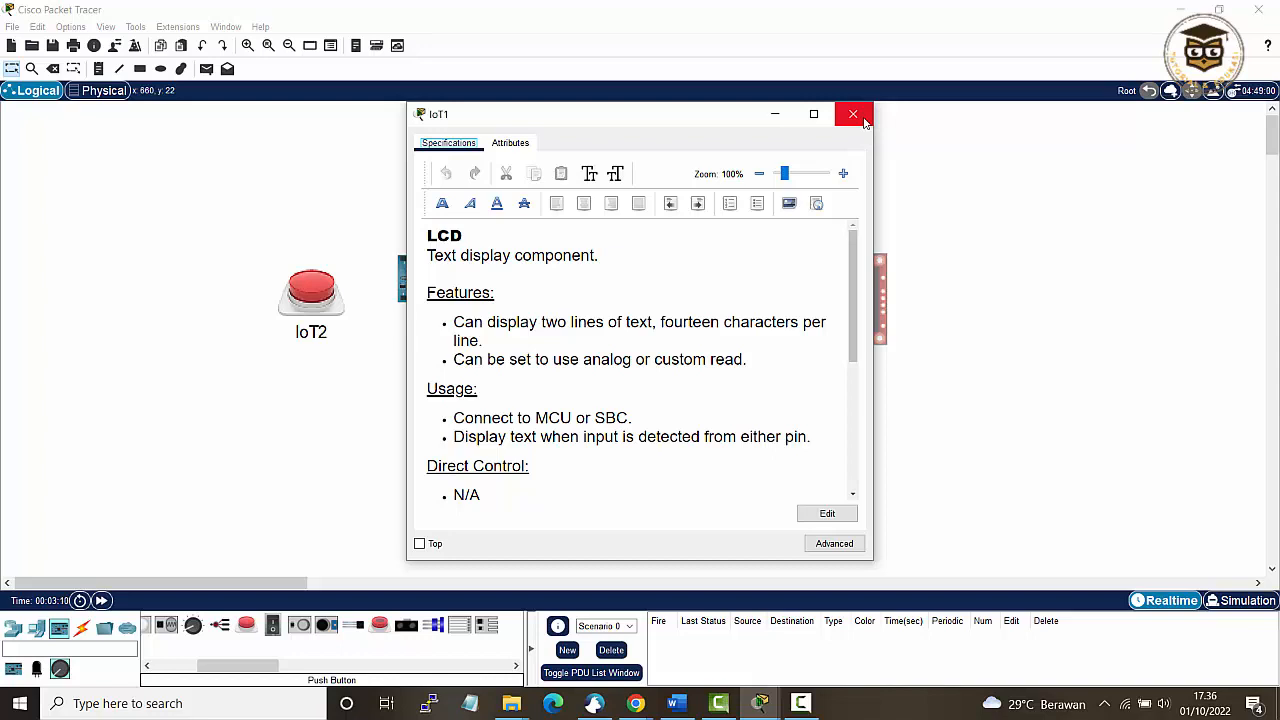
{"action": "left_click", "coordinate": [862, 119]}
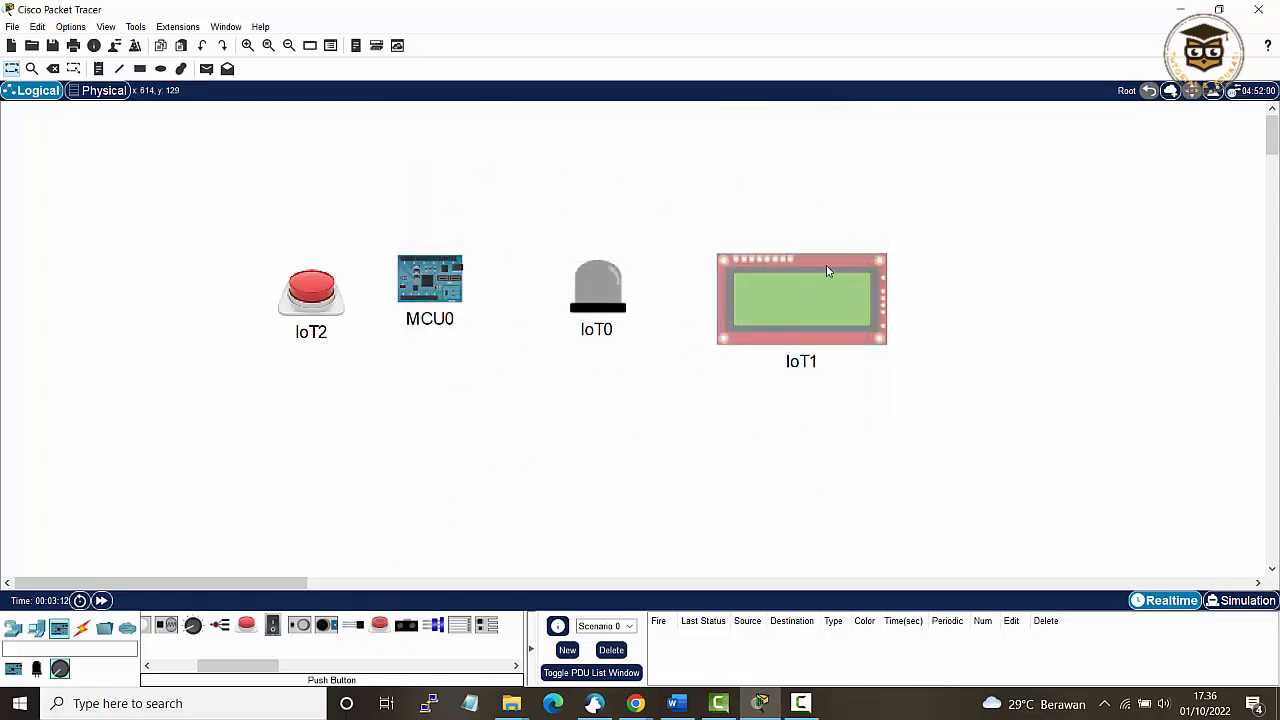
Step: Delete the push button, MCU board, alarm and LCD together from the workspace
{"action": "left_click_drag", "start_coordinate": [218, 236], "coordinate": [1137, 517]}
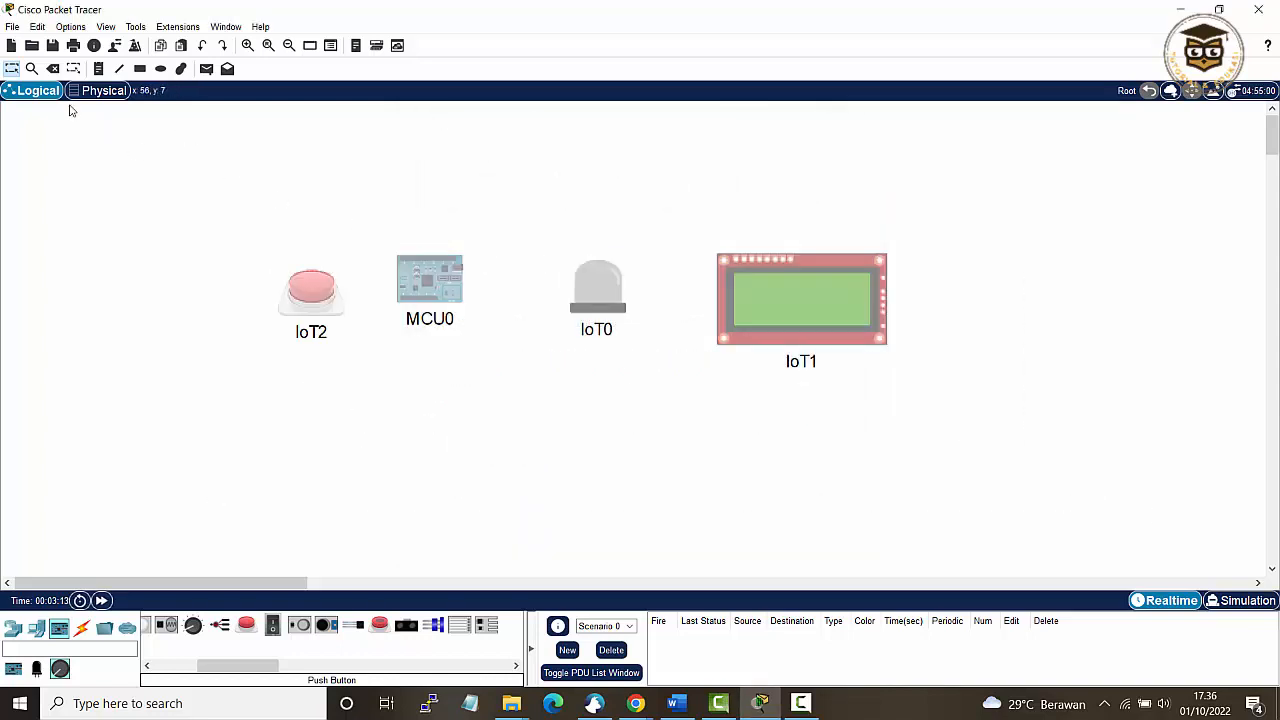
{"action": "left_click", "coordinate": [53, 69]}
{"action": "left_click", "coordinate": [646, 371]}
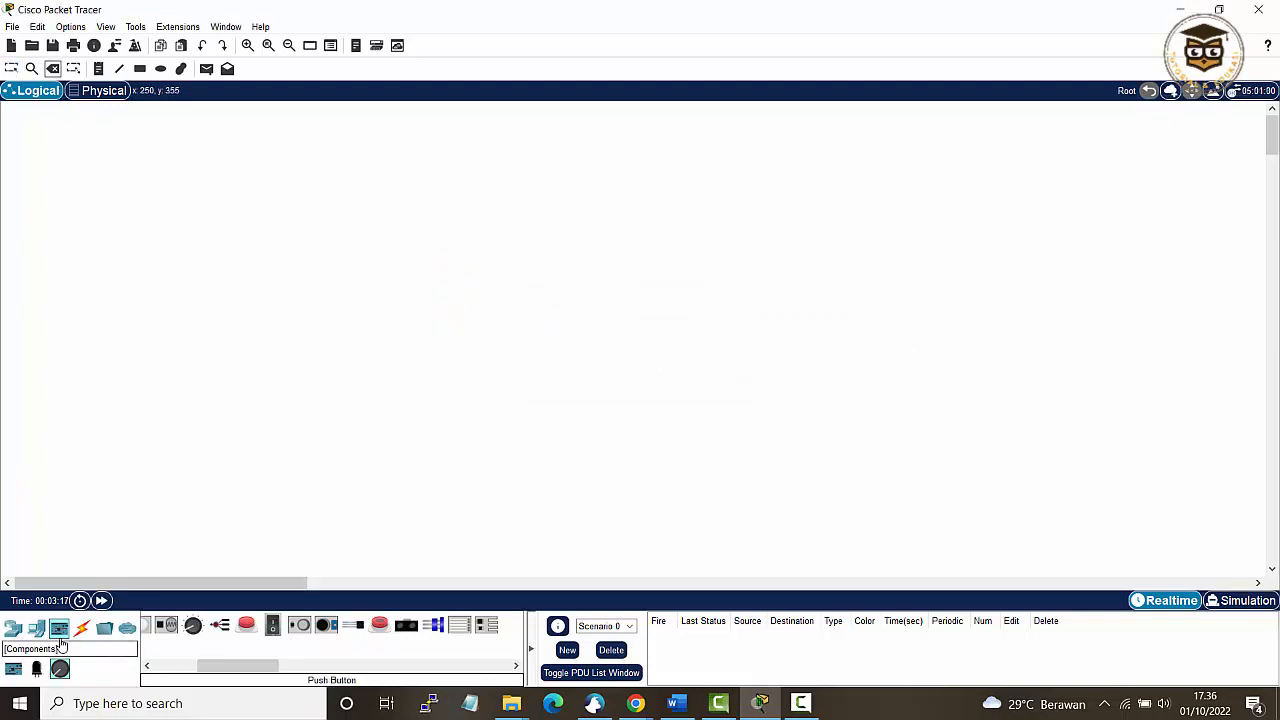
Step: Place a 4331 router near the middle of the empty workspace
{"action": "left_click", "coordinate": [14, 628]}
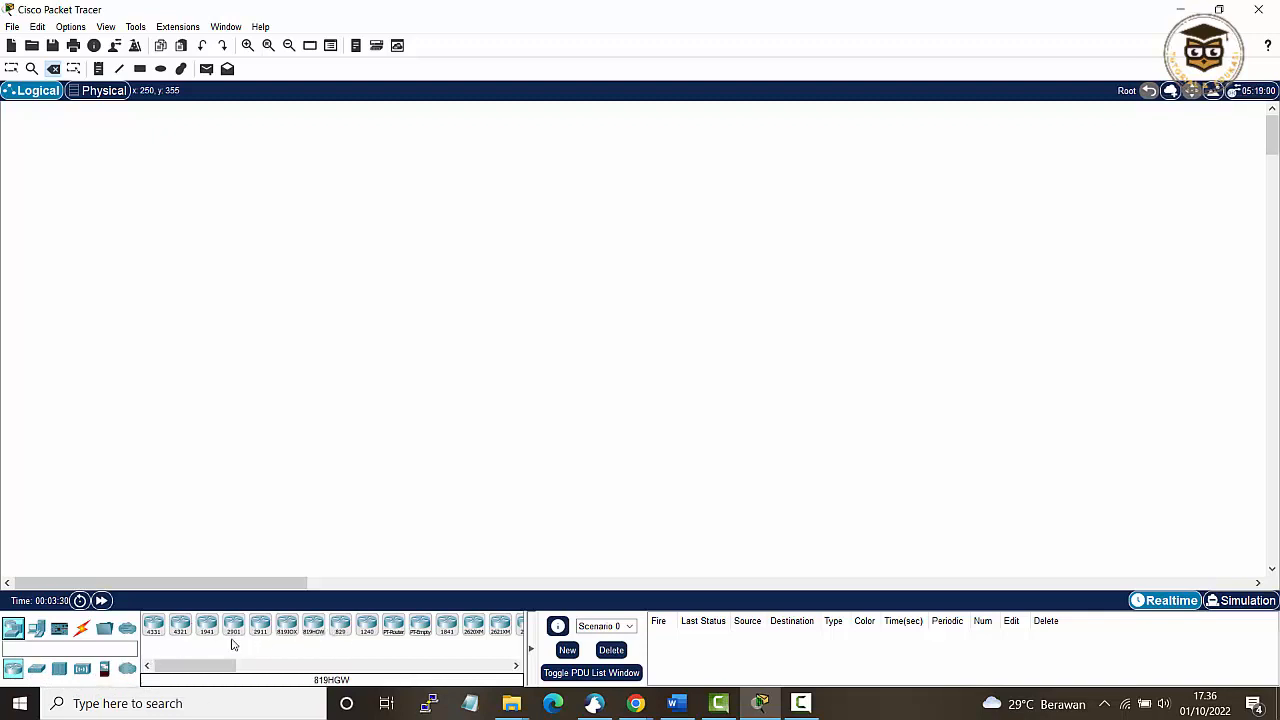
{"action": "left_click_drag", "start_coordinate": [153, 625], "coordinate": [491, 376]}
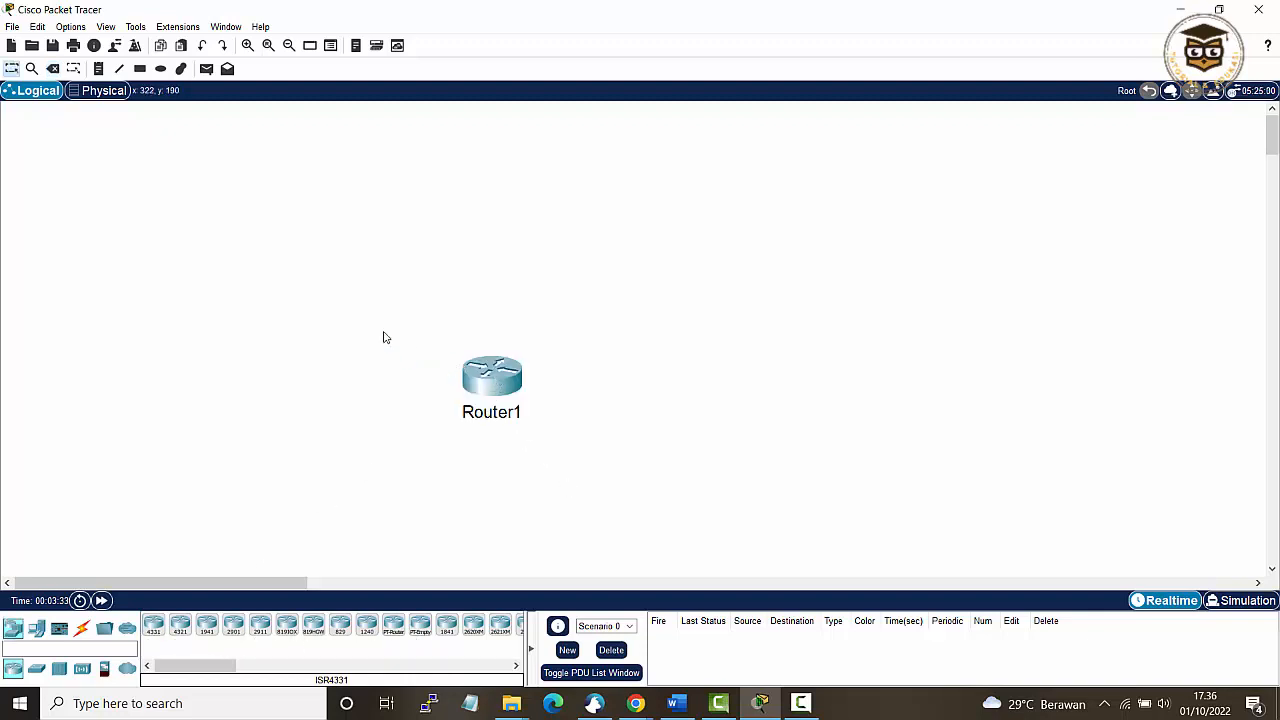
Step: Set the interface preferences to show device model labels and hide device name labels
{"action": "left_click", "coordinate": [83, 28]}
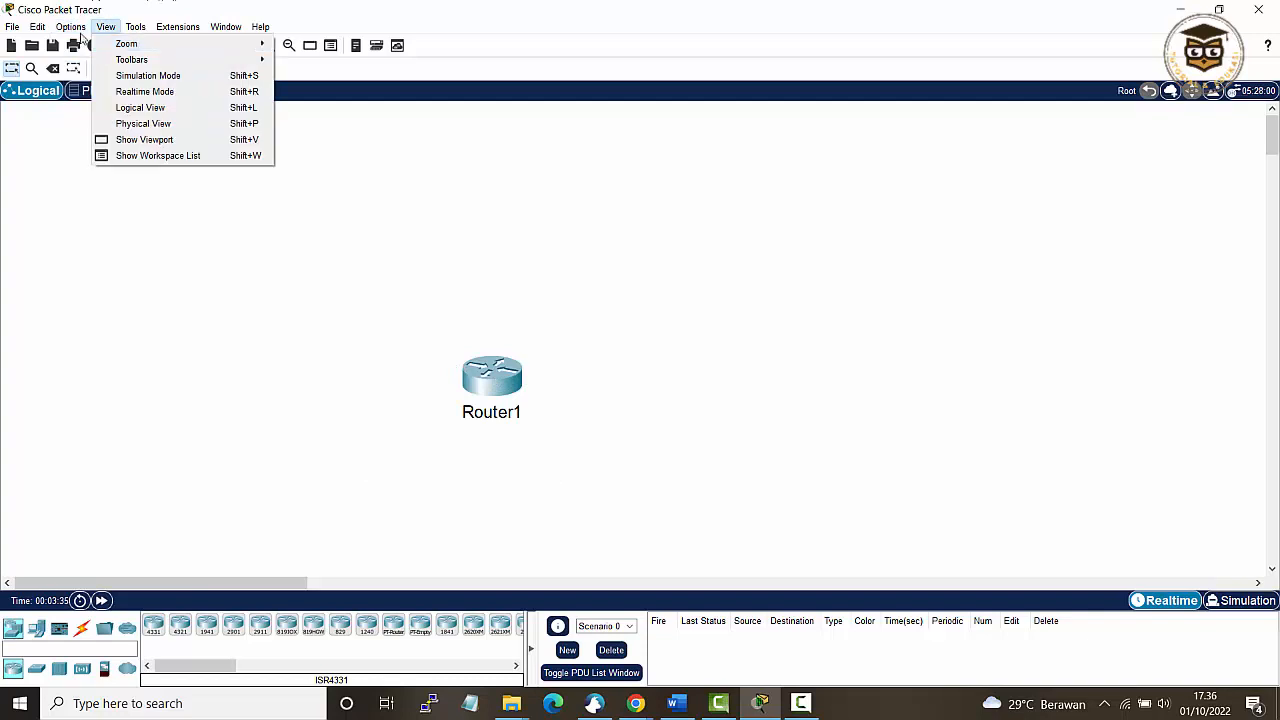
{"action": "key", "text": "Escape"}
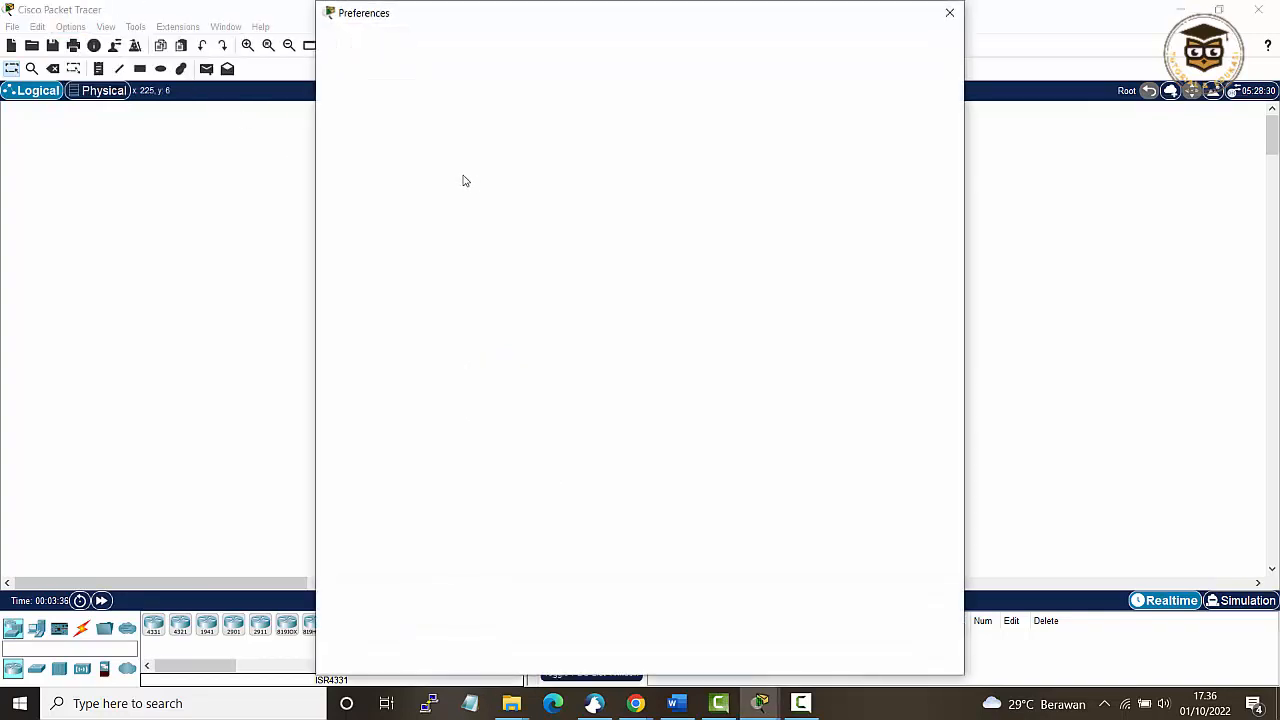
{"action": "left_click", "coordinate": [346, 118]}
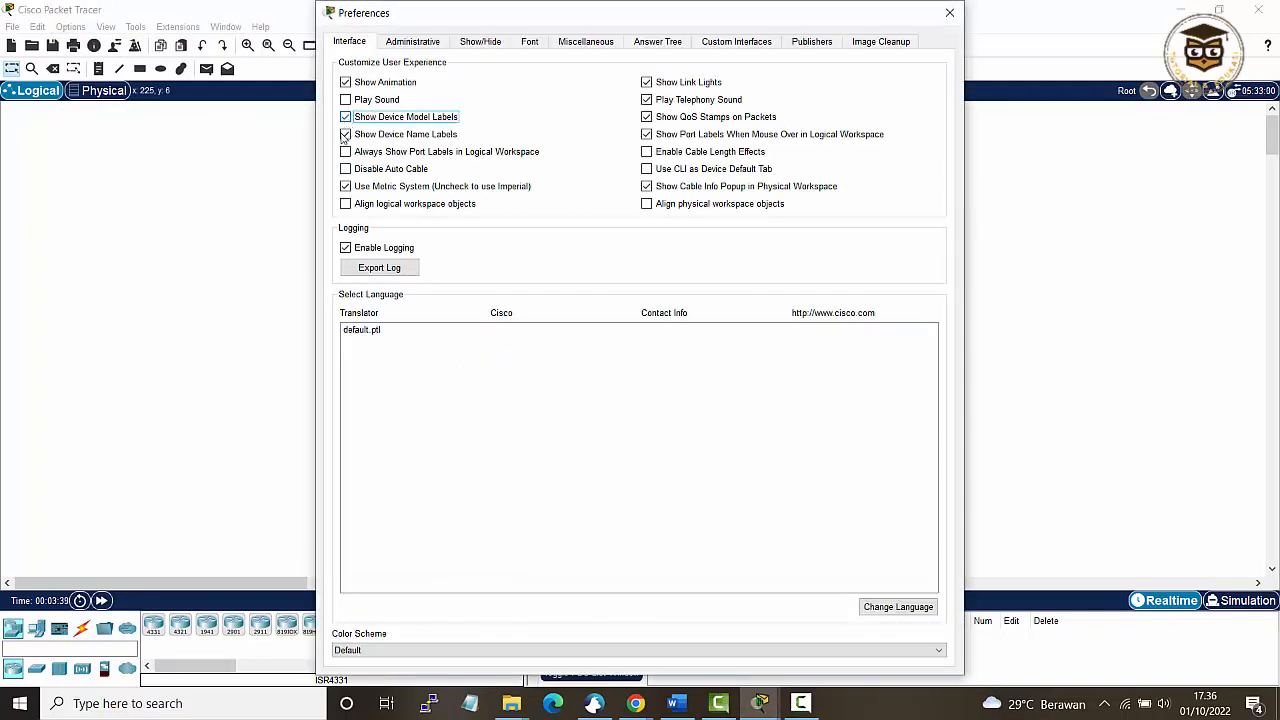
{"action": "left_click", "coordinate": [345, 134]}
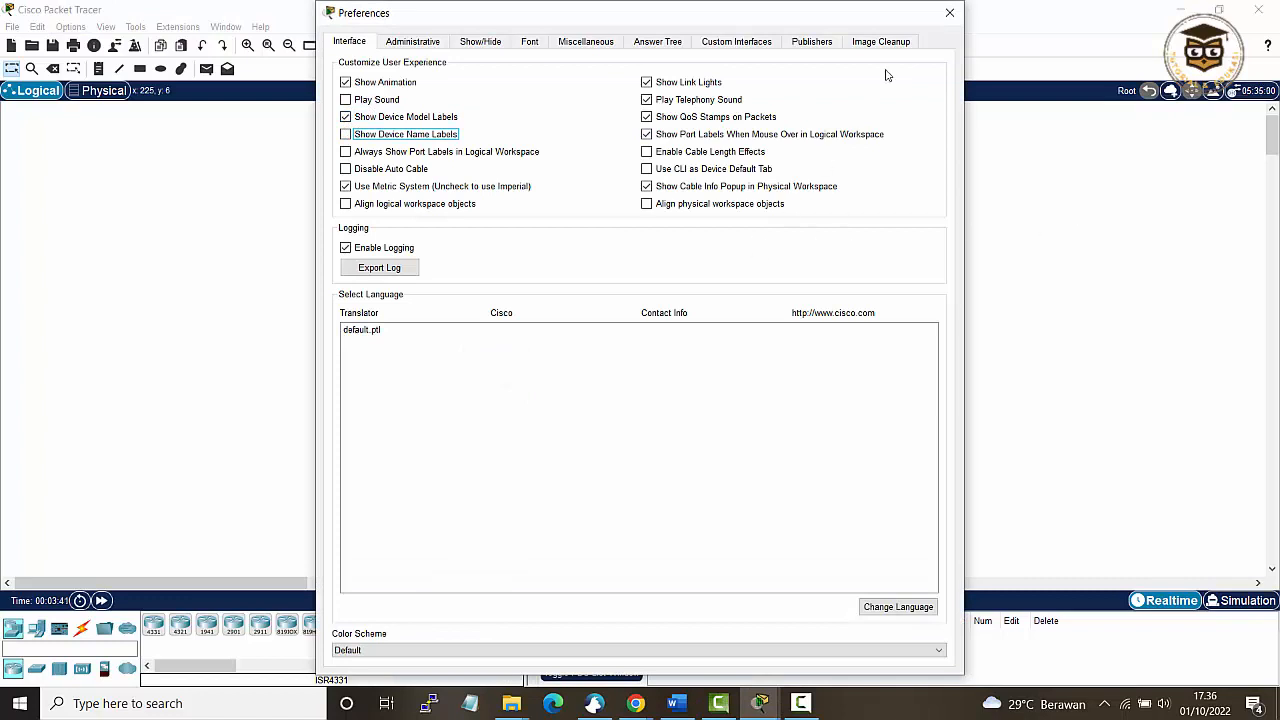
{"action": "left_click", "coordinate": [949, 12]}
Step: Move the ISR4331 router higher and place a 4321 router beside it on its right
{"action": "left_click_drag", "start_coordinate": [500, 351], "coordinate": [470, 265]}
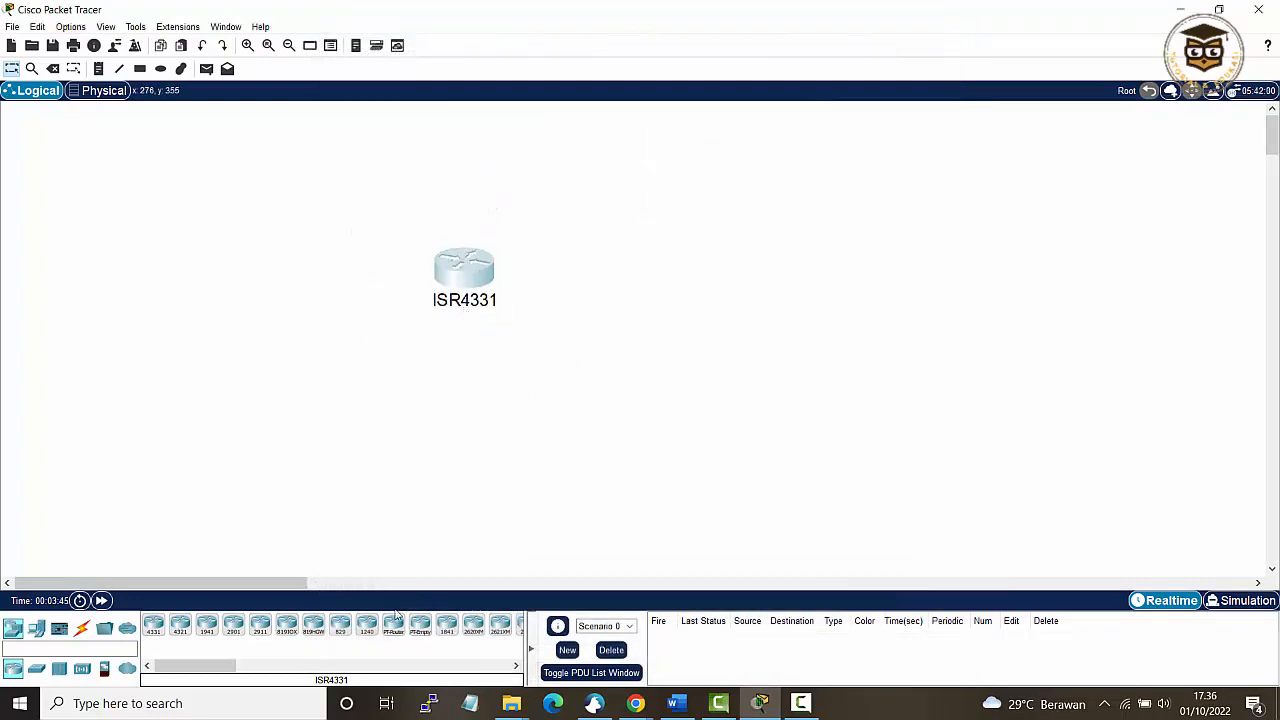
{"action": "left_click", "coordinate": [180, 625]}
{"action": "left_click", "coordinate": [600, 300]}
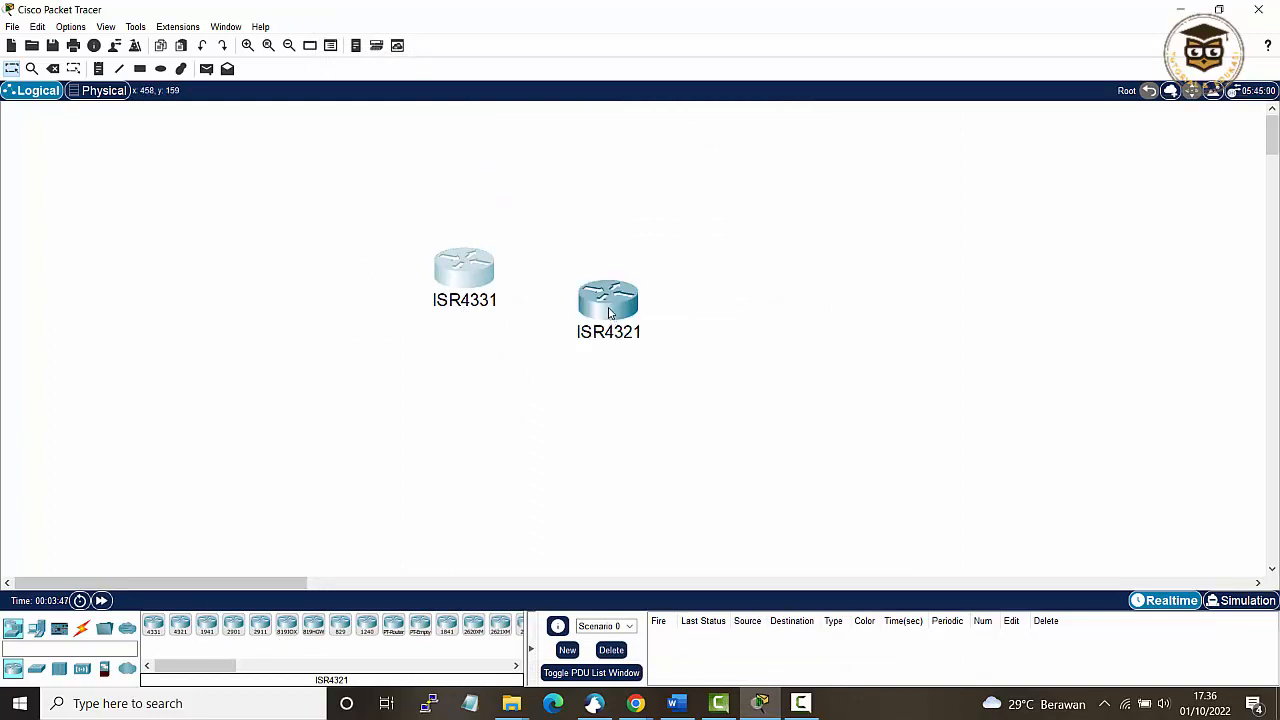
{"action": "left_click_drag", "start_coordinate": [608, 313], "coordinate": [618, 279]}
Step: Place a 1941 router below the ISR4331 and a 2901 router below the ISR4321
{"action": "left_click", "coordinate": [207, 625]}
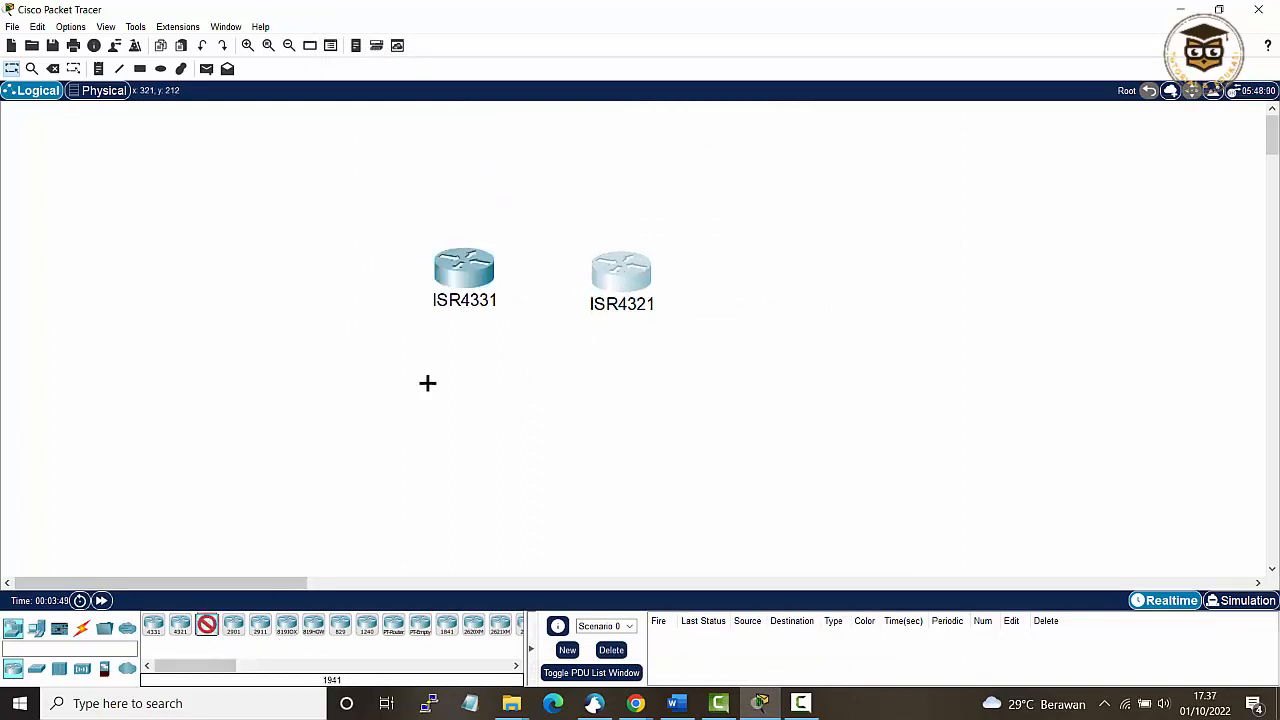
{"action": "left_click", "coordinate": [426, 380]}
{"action": "left_click_drag", "start_coordinate": [440, 385], "coordinate": [460, 385]}
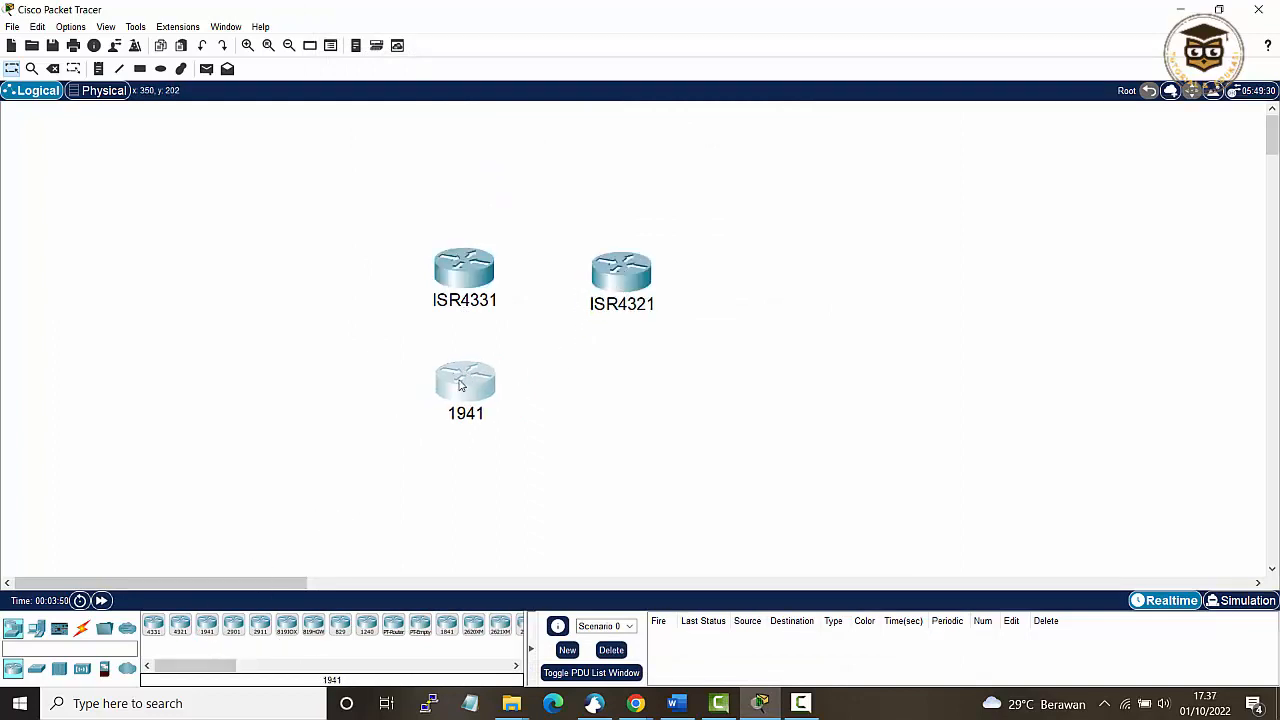
{"action": "left_click", "coordinate": [234, 627]}
{"action": "left_click", "coordinate": [597, 445]}
{"action": "left_click_drag", "start_coordinate": [597, 445], "coordinate": [610, 378]}
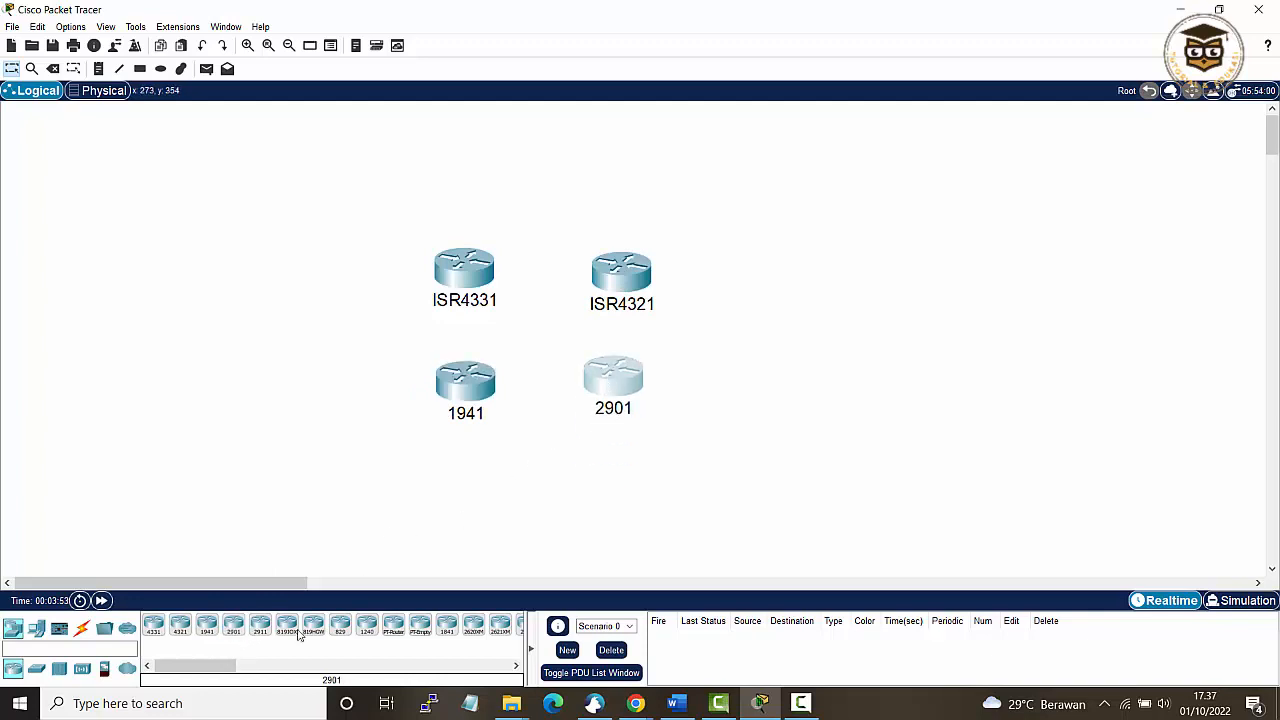
Step: Place a 2911 router to the right of the 2901 and an 819HG-4G-IOX router below the 1941
{"action": "left_click", "coordinate": [260, 627]}
{"action": "left_click", "coordinate": [788, 381]}
{"action": "left_click_drag", "start_coordinate": [788, 381], "coordinate": [753, 381]}
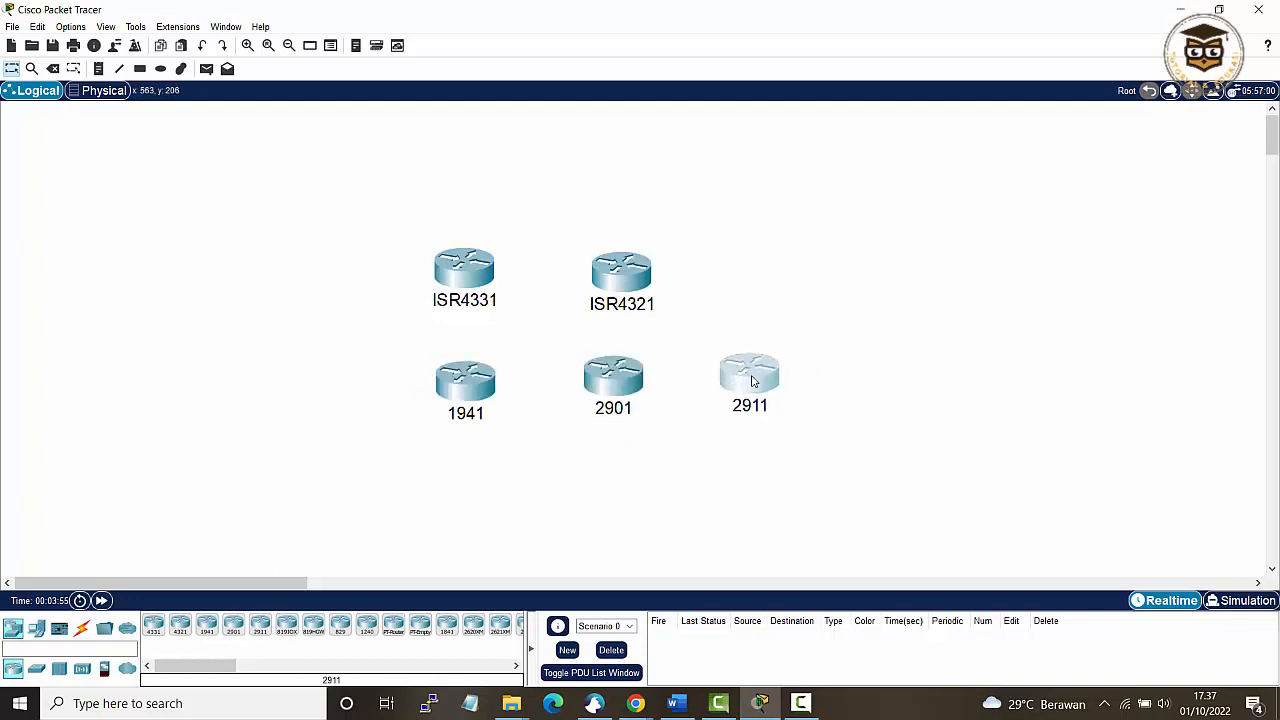
{"action": "left_click", "coordinate": [287, 627]}
{"action": "left_click", "coordinate": [652, 525]}
{"action": "left_click_drag", "start_coordinate": [608, 537], "coordinate": [452, 482]}
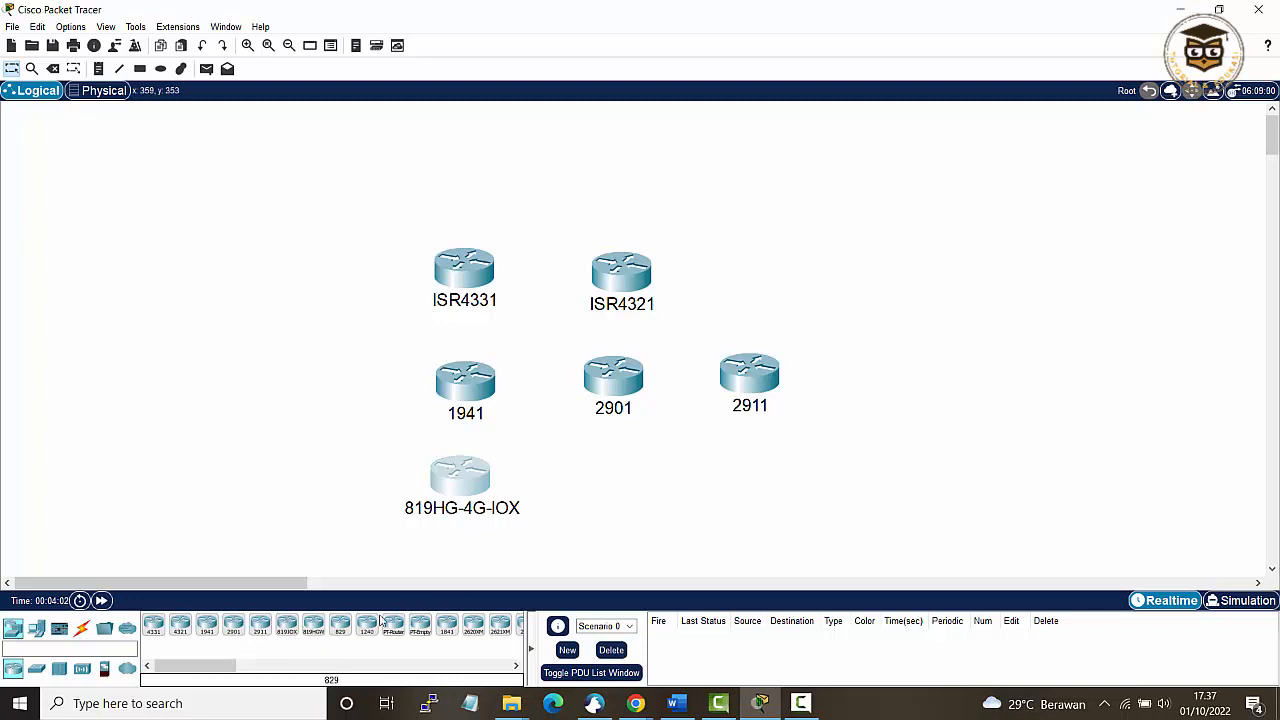
{"action": "left_click", "coordinate": [609, 467]}
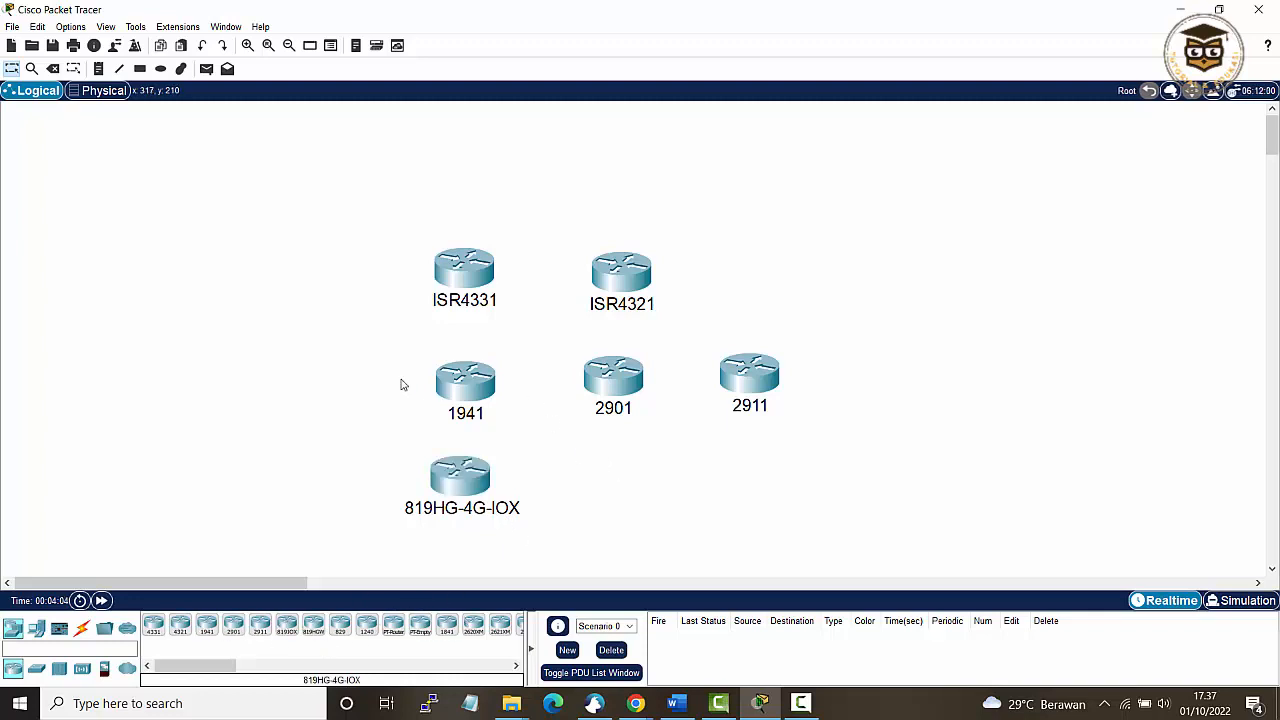
Step: Set the drawing palette's outline colour to yellow (#ffff00) and its fill colour to light yellow
{"action": "left_click_drag", "start_coordinate": [360, 343], "coordinate": [856, 434]}
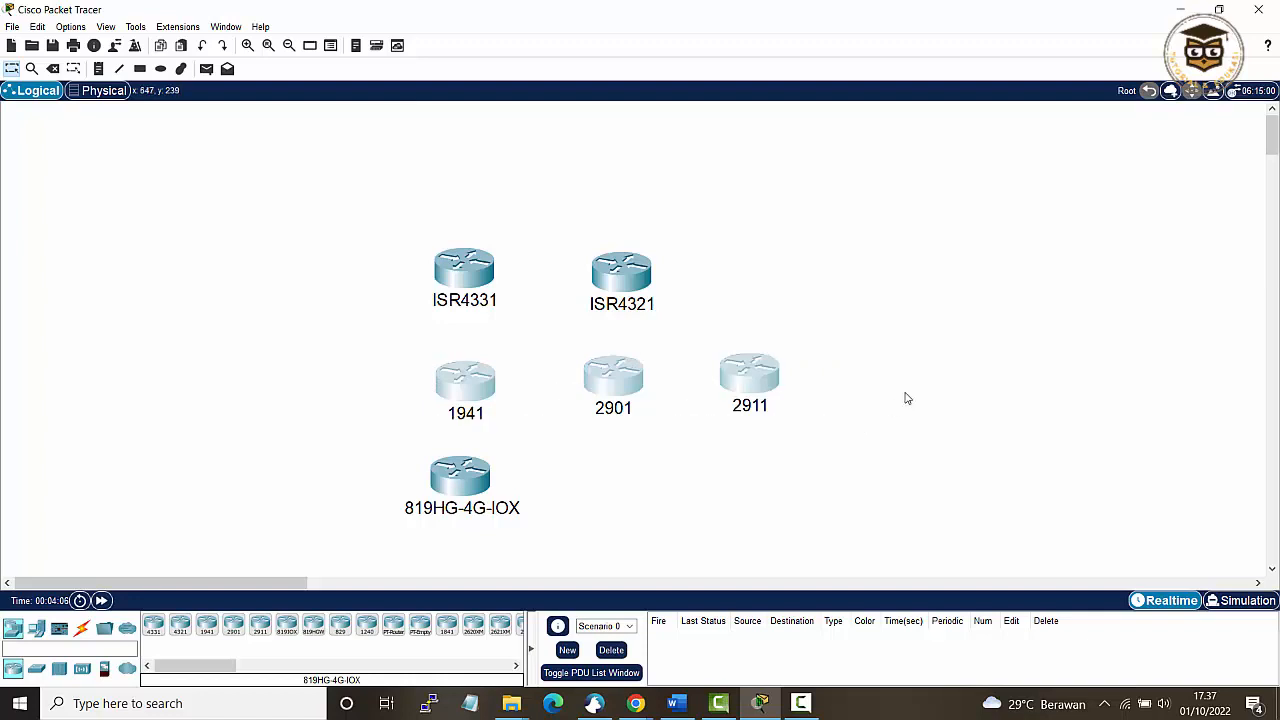
{"action": "left_click", "coordinate": [427, 151]}
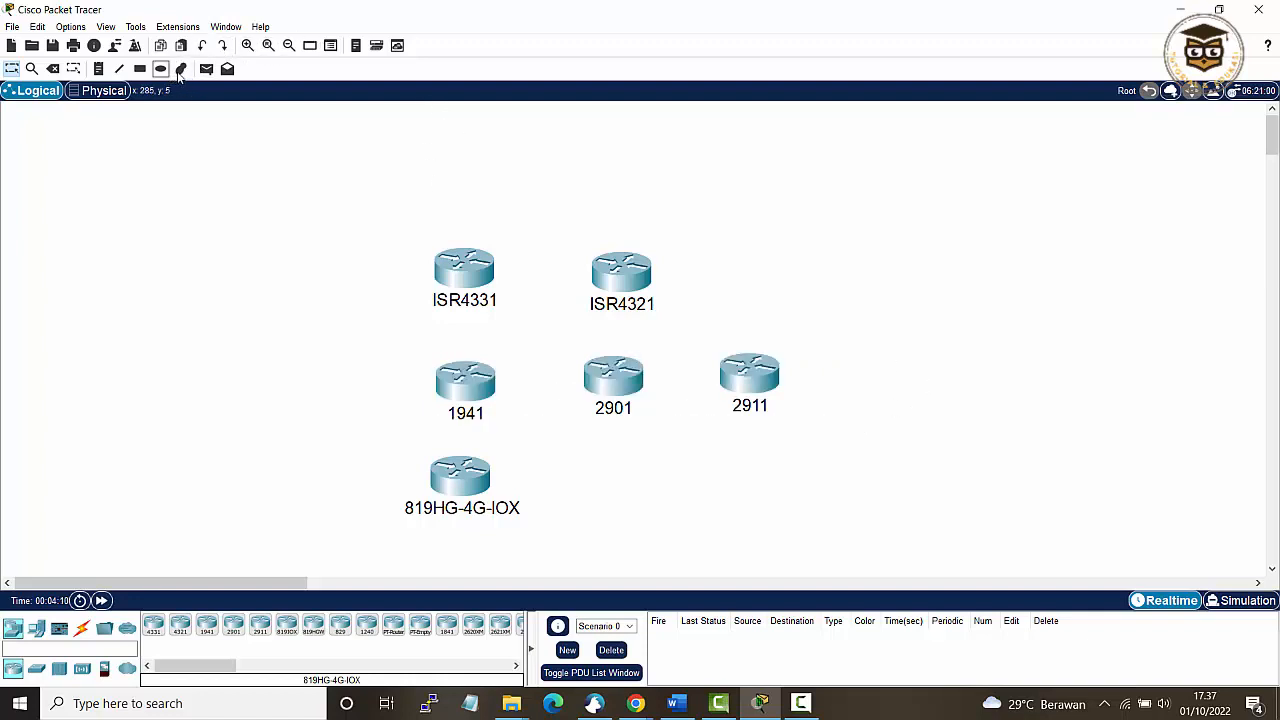
{"action": "left_click", "coordinate": [181, 68]}
{"action": "left_click", "coordinate": [703, 63]}
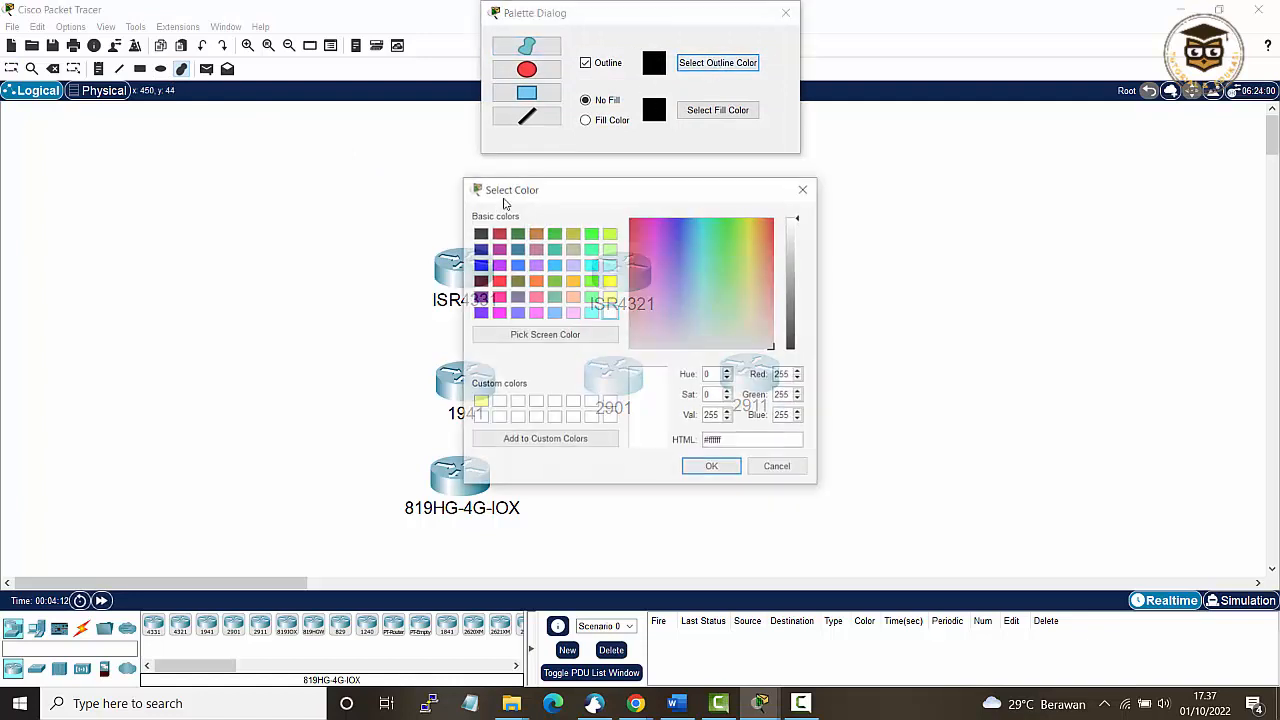
{"action": "left_click", "coordinate": [610, 281]}
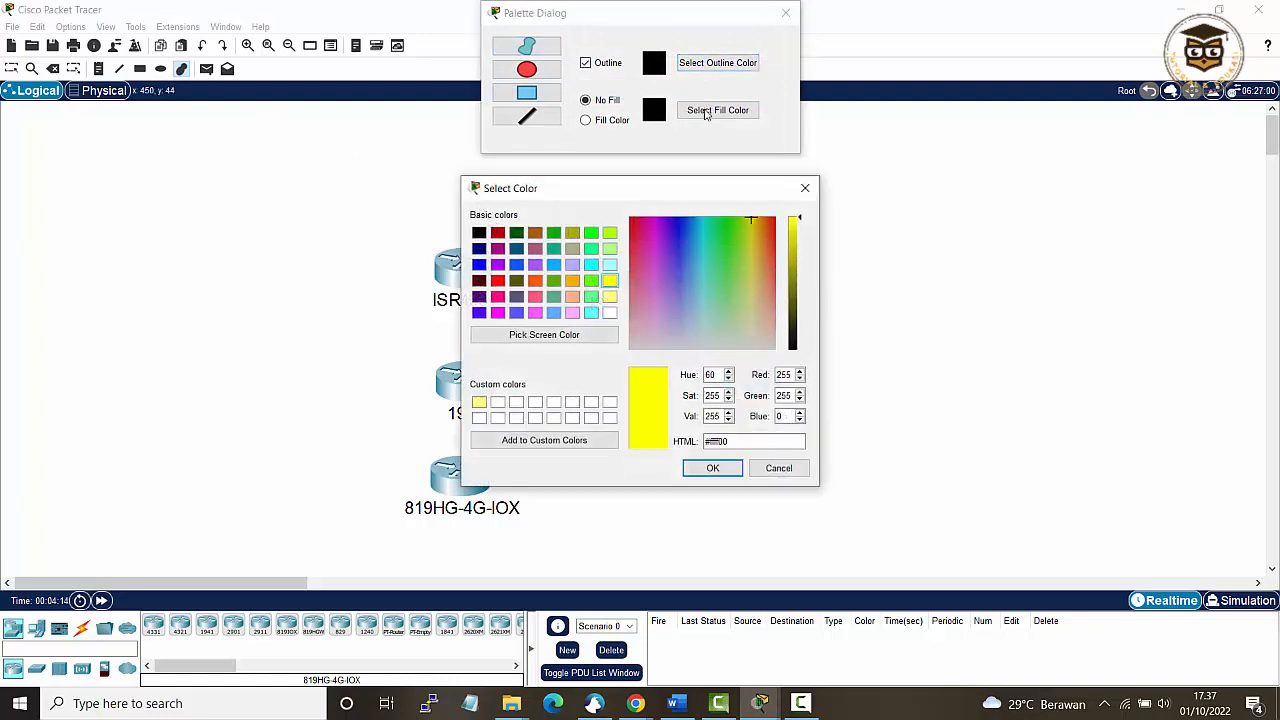
{"action": "left_click", "coordinate": [712, 468]}
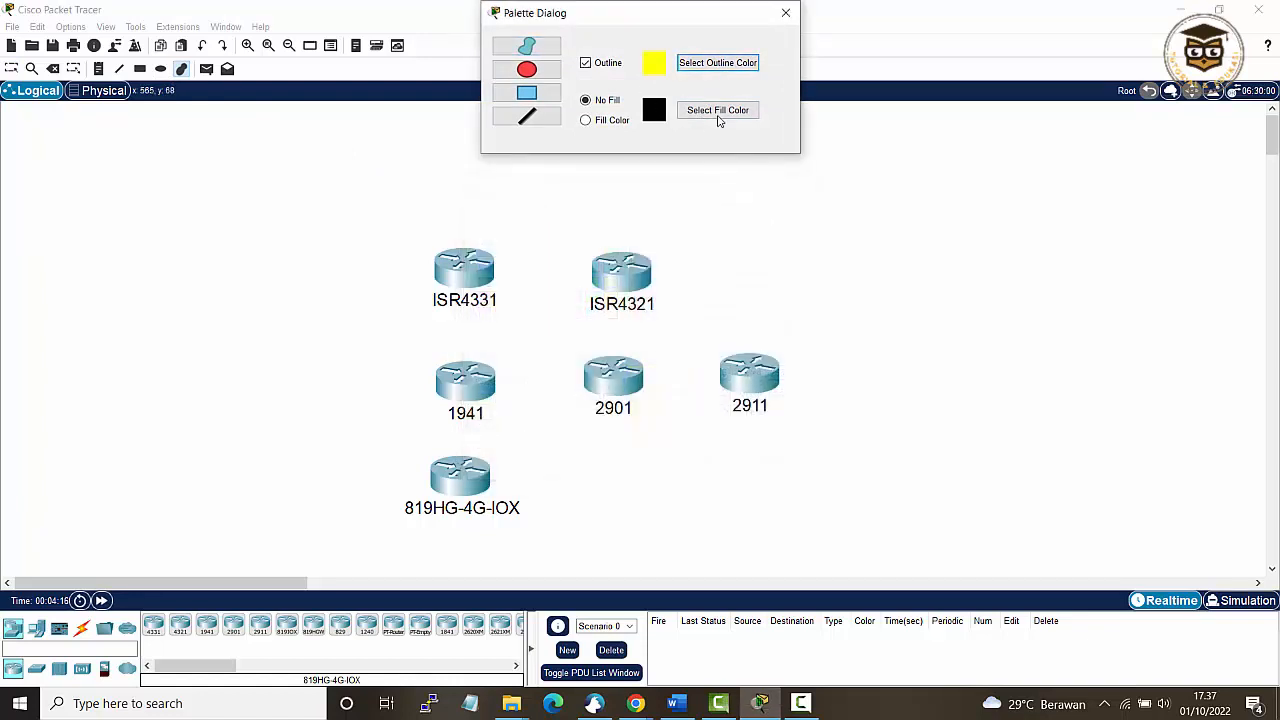
{"action": "left_click", "coordinate": [722, 110]}
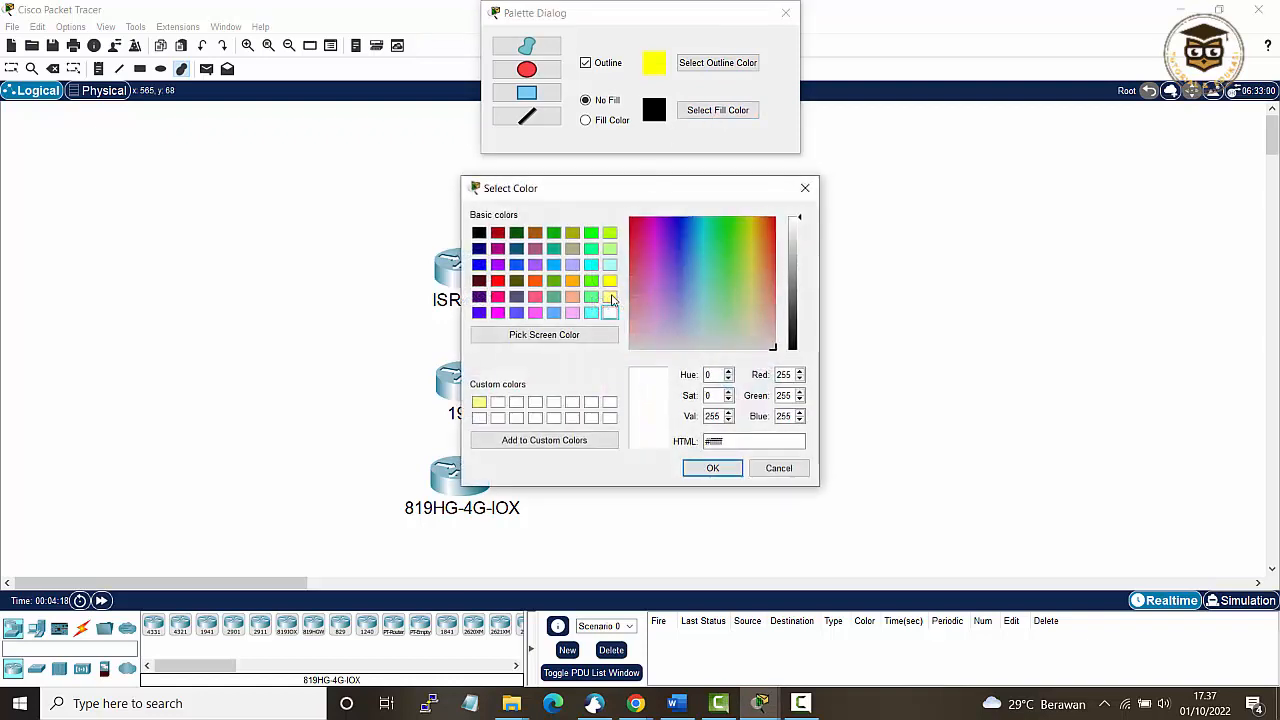
{"action": "left_click", "coordinate": [611, 297]}
{"action": "left_click", "coordinate": [712, 468]}
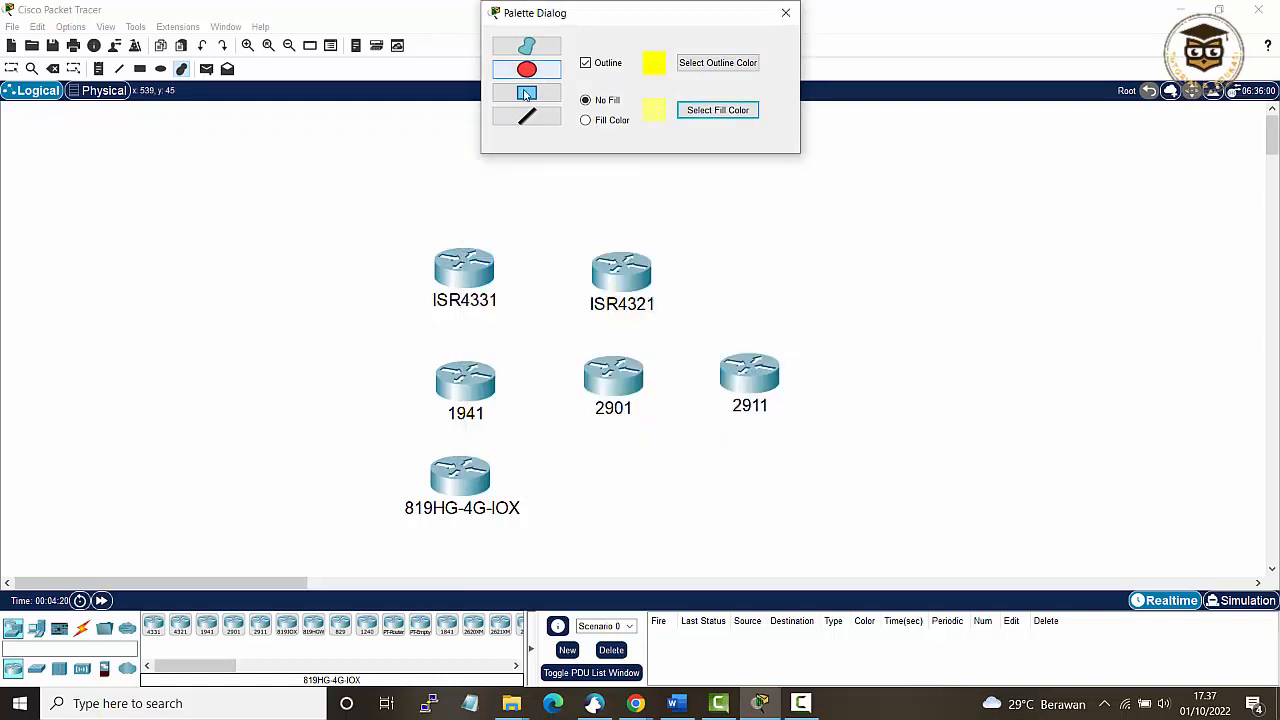
Step: Draw a rectangle with colour fill enabled around the row of 1941, 2901 and 2911 routers
{"action": "left_click", "coordinate": [527, 93]}
{"action": "left_click", "coordinate": [586, 120]}
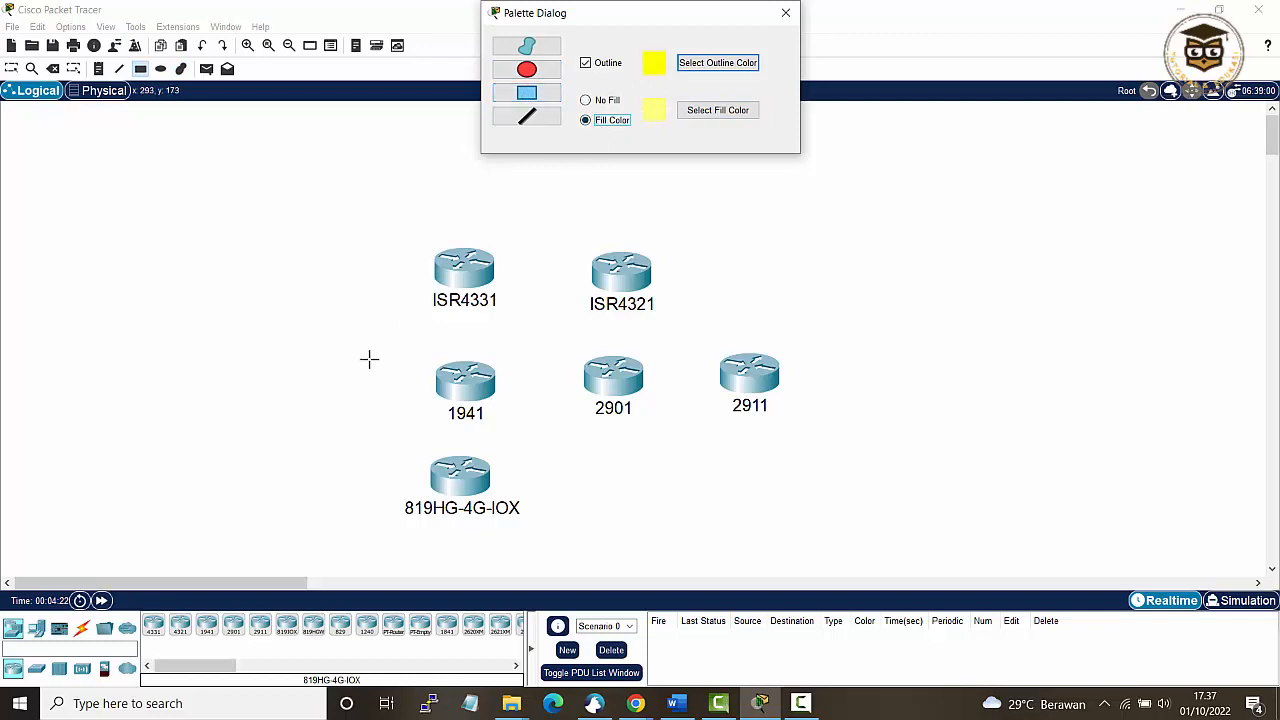
{"action": "mouse_move", "coordinate": [347, 329]}
{"action": "left_mouse_down"}
{"action": "mouse_move", "coordinate": [834, 420]}
{"action": "mouse_move", "coordinate": [863, 440]}
{"action": "left_mouse_up"}
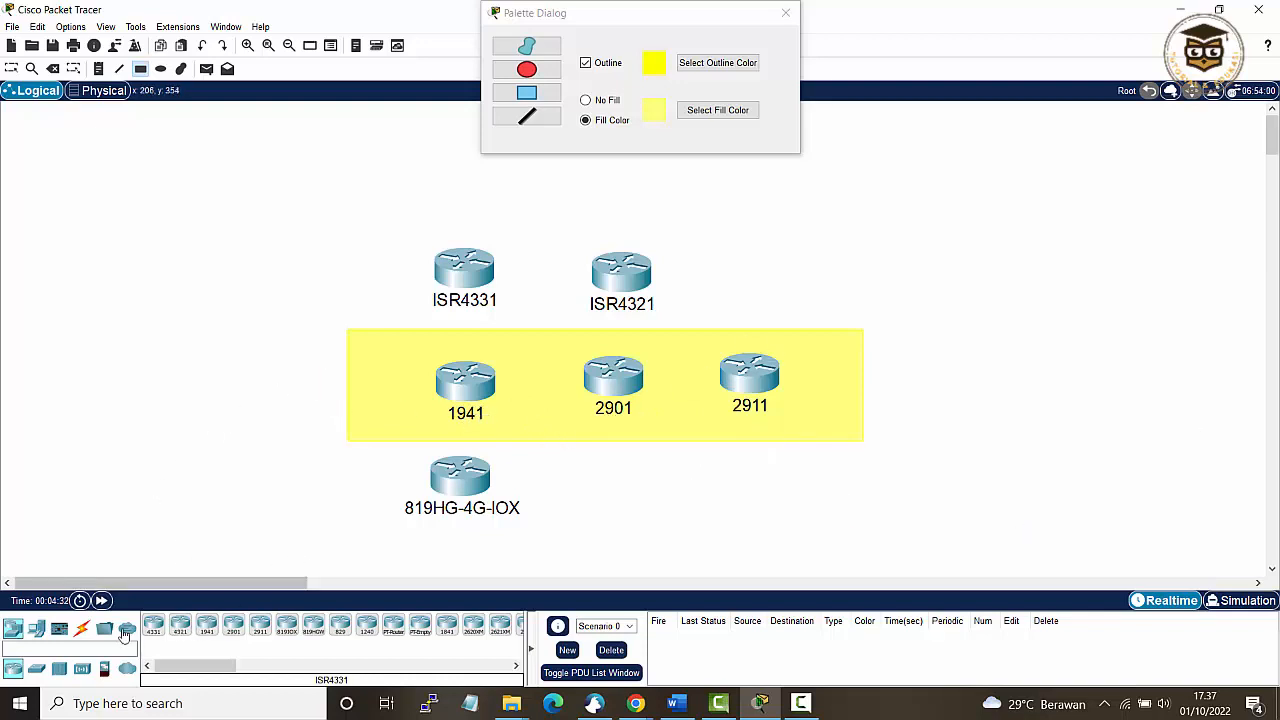
Step: Place a 2960 switch to the right of the routers and a 3560-24PS multilayer switch below it
{"action": "left_click", "coordinate": [36, 668]}
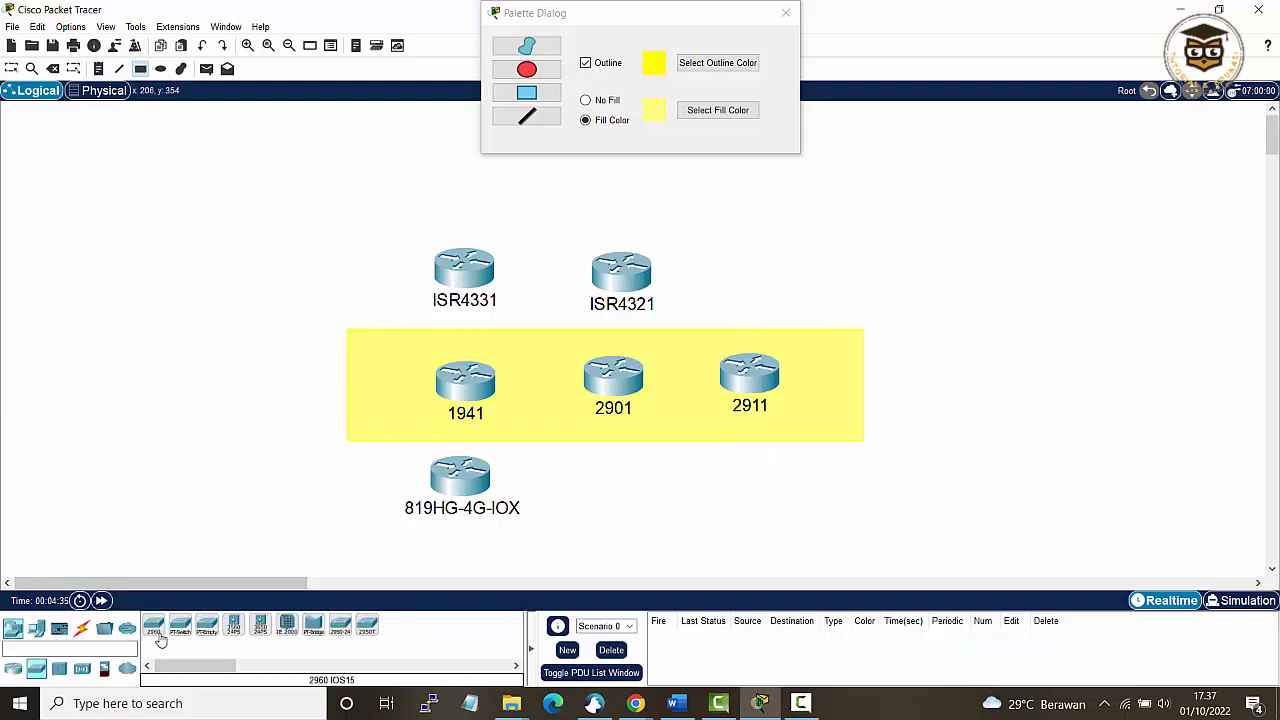
{"action": "left_click_drag", "start_coordinate": [155, 632], "coordinate": [1021, 281]}
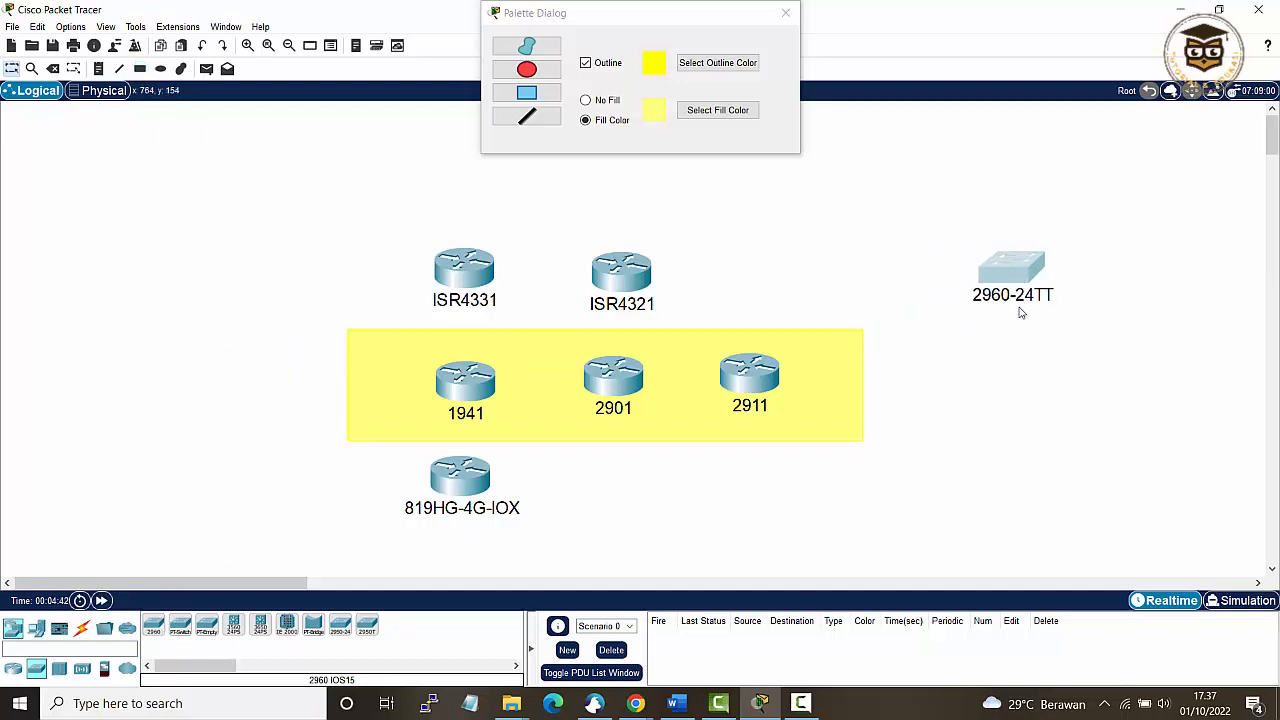
{"action": "mouse_move", "coordinate": [1021, 313]}
{"action": "left_click", "coordinate": [233, 626]}
{"action": "left_click", "coordinate": [1048, 422]}
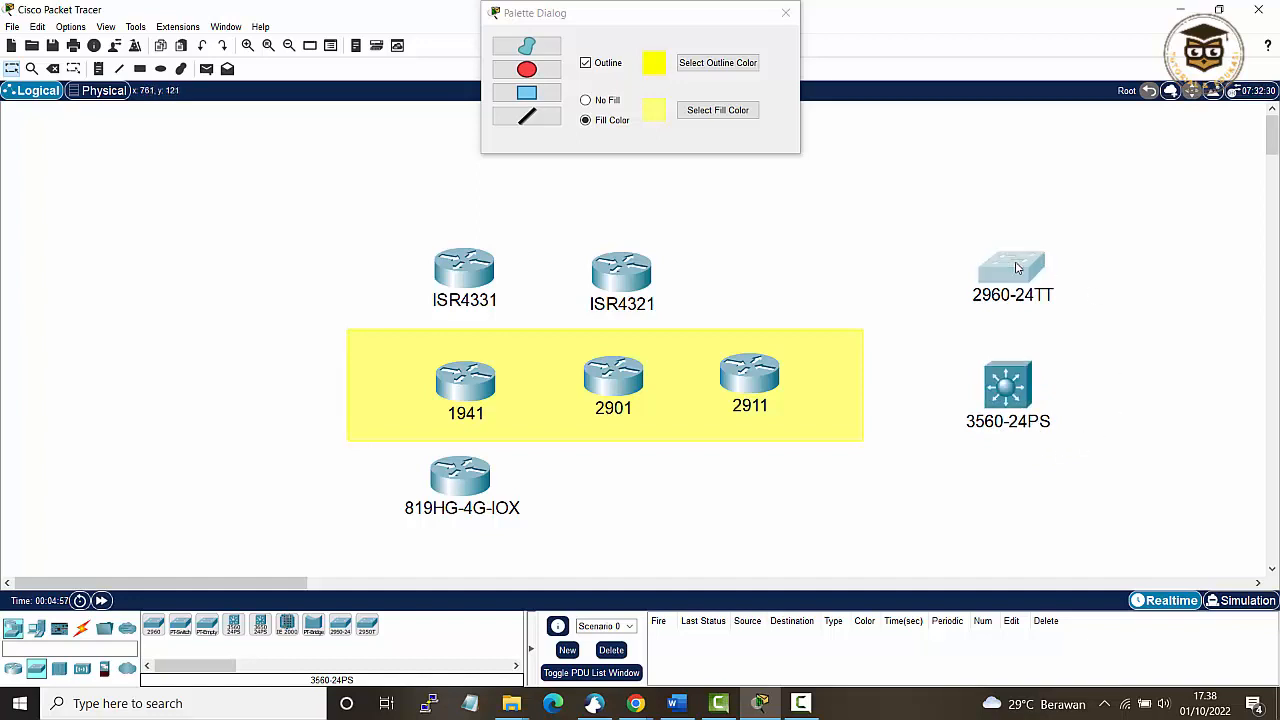
{"action": "left_click", "coordinate": [1016, 268]}
{"action": "left_click", "coordinate": [851, 114]}
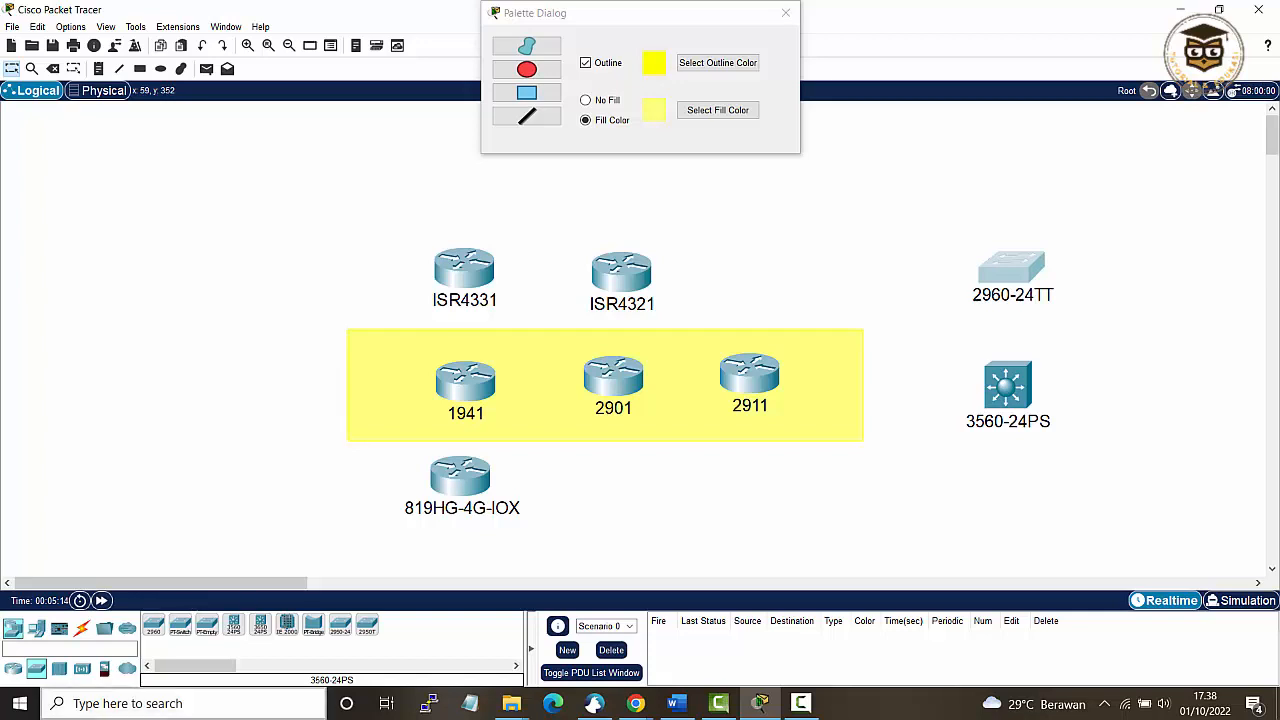
Step: Place a PC to the left of the ISR4331 router, level with it
{"action": "left_click", "coordinate": [81, 630]}
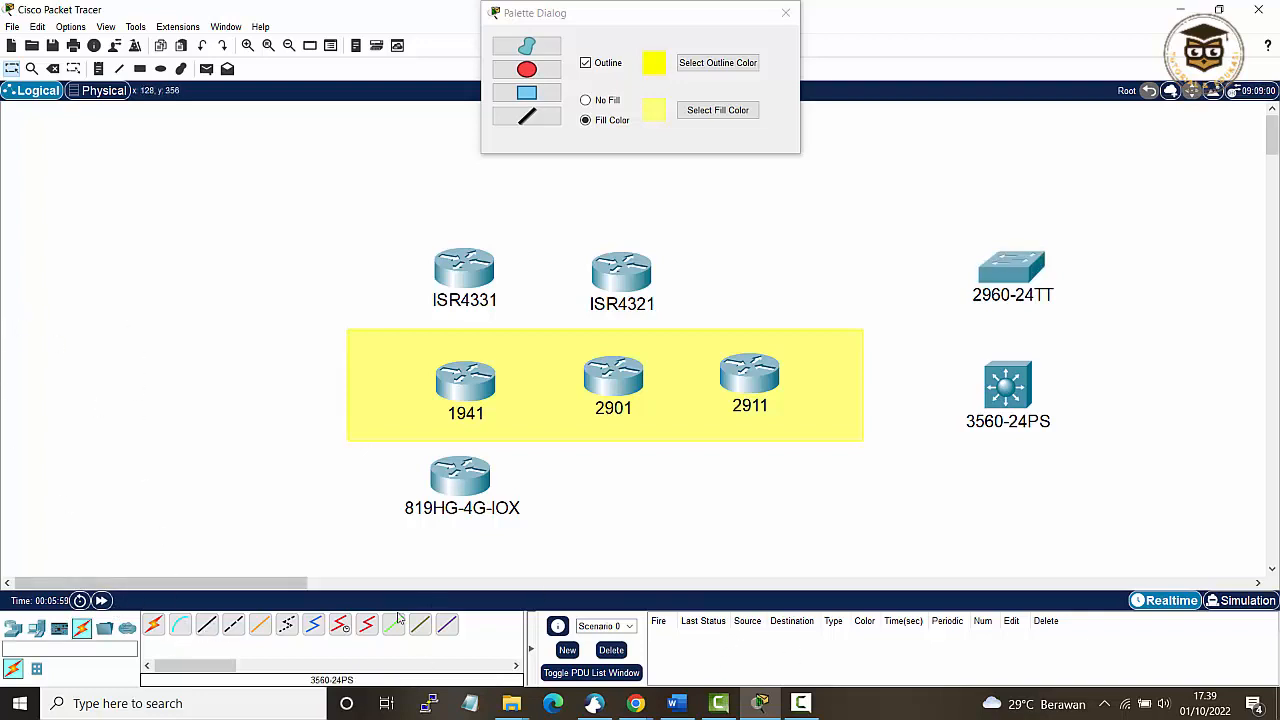
{"action": "left_click", "coordinate": [127, 630]}
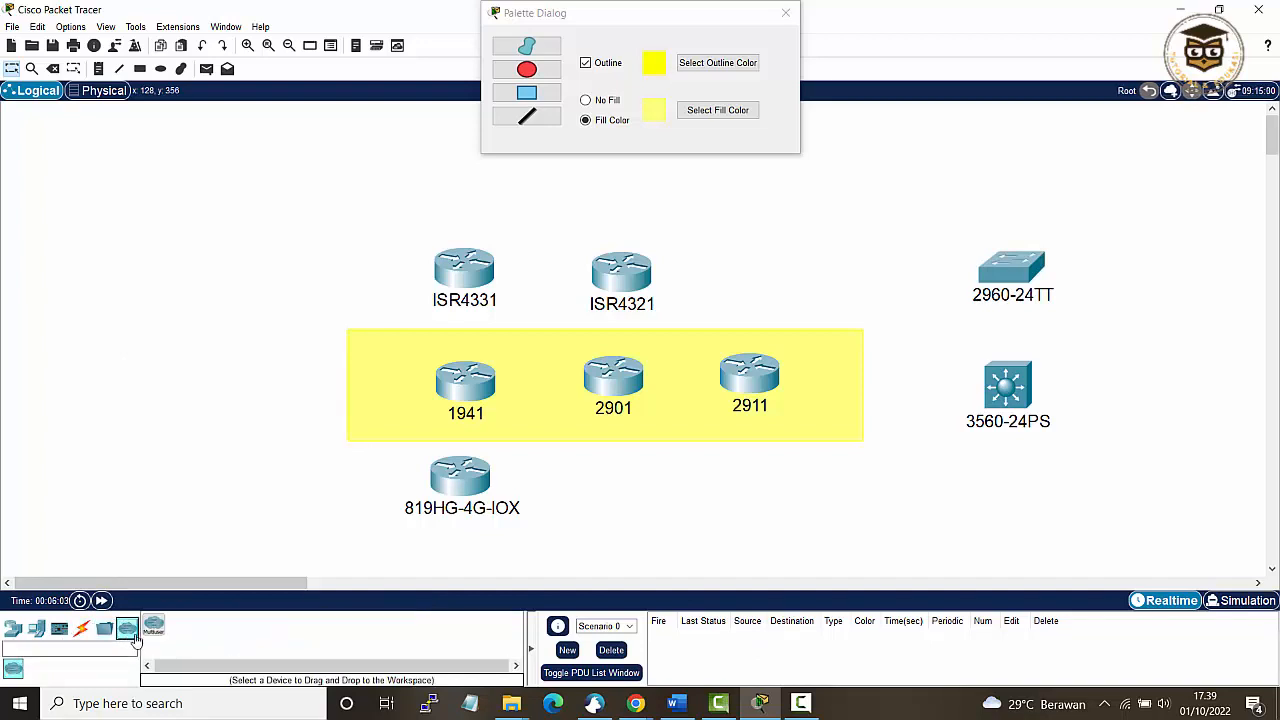
{"action": "left_click", "coordinate": [37, 629]}
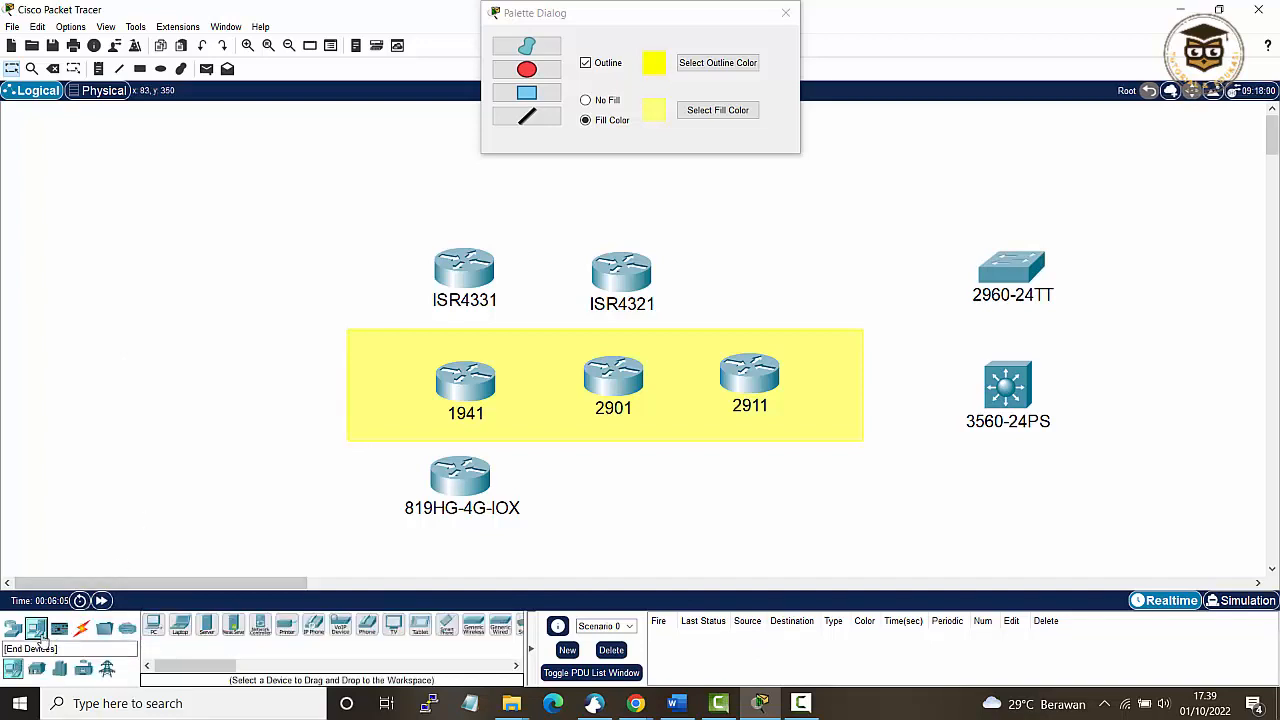
{"action": "left_click", "coordinate": [153, 625]}
{"action": "left_click", "coordinate": [220, 385]}
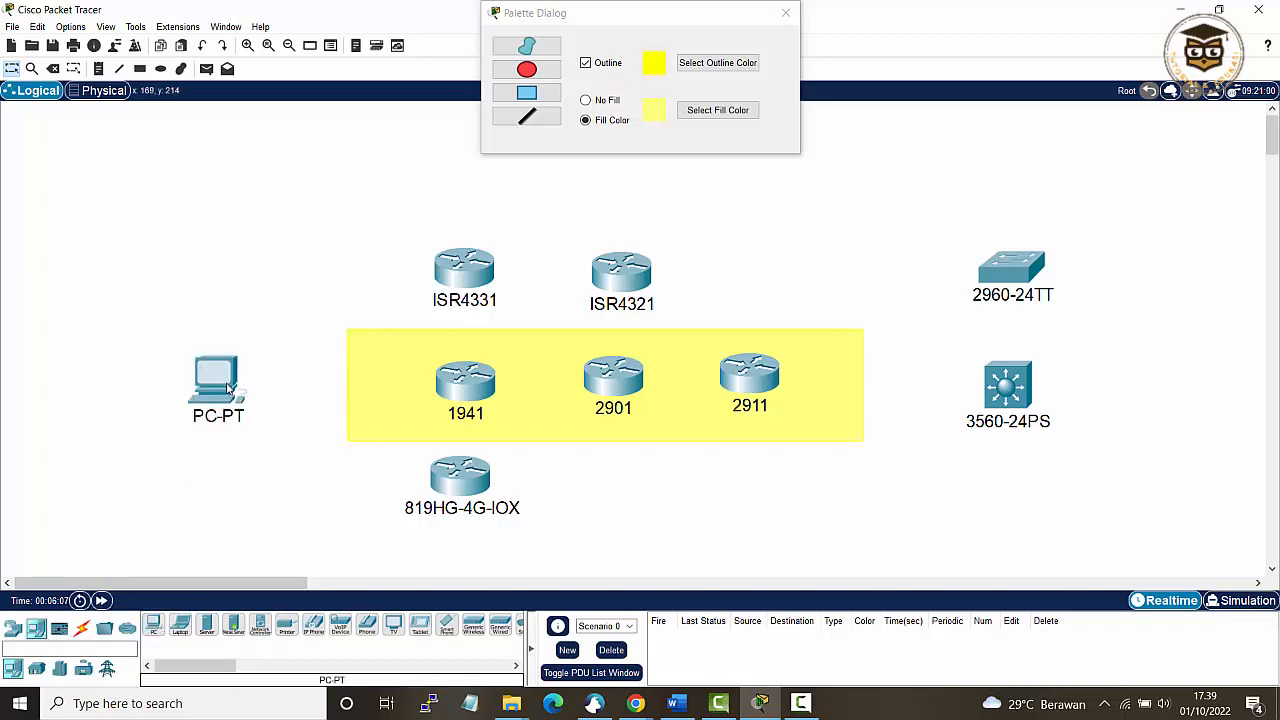
{"action": "left_click_drag", "start_coordinate": [228, 388], "coordinate": [230, 278]}
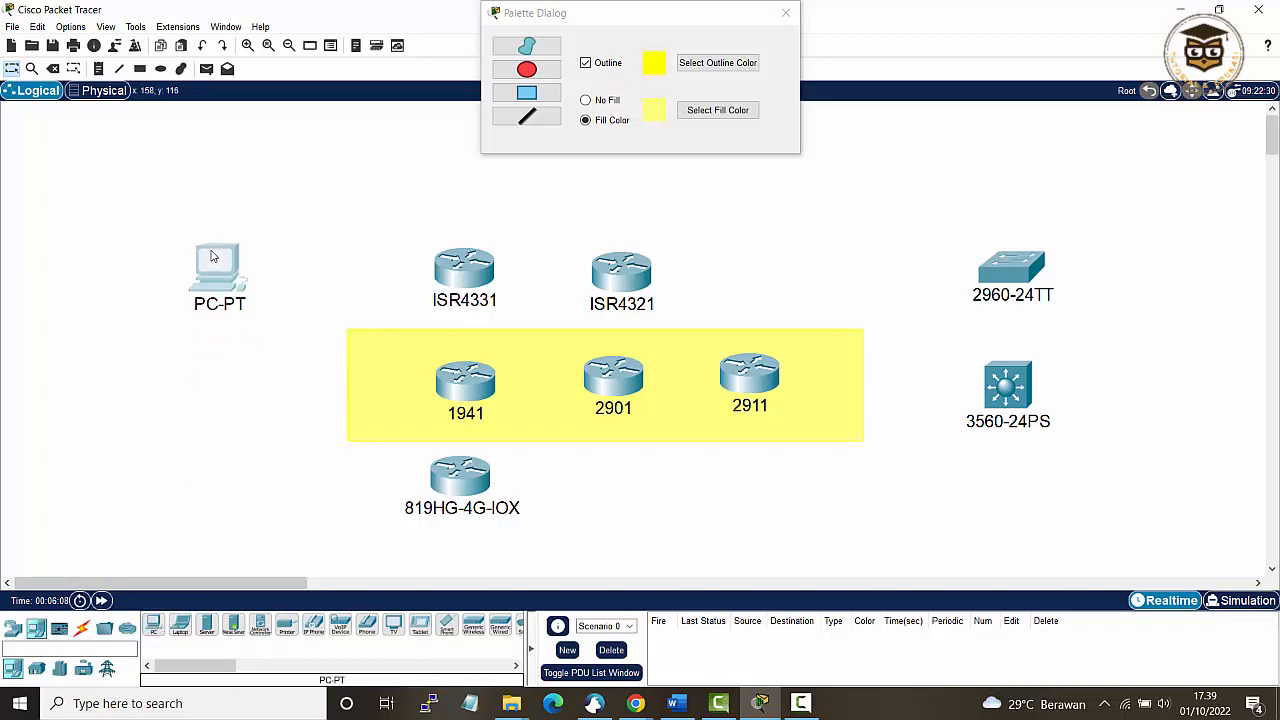
Step: Place a laptop below the PC and a server above the ISR4331 router, slightly to its left
{"action": "left_click", "coordinate": [175, 627]}
{"action": "left_click", "coordinate": [210, 452]}
{"action": "left_click_drag", "start_coordinate": [210, 452], "coordinate": [200, 396]}
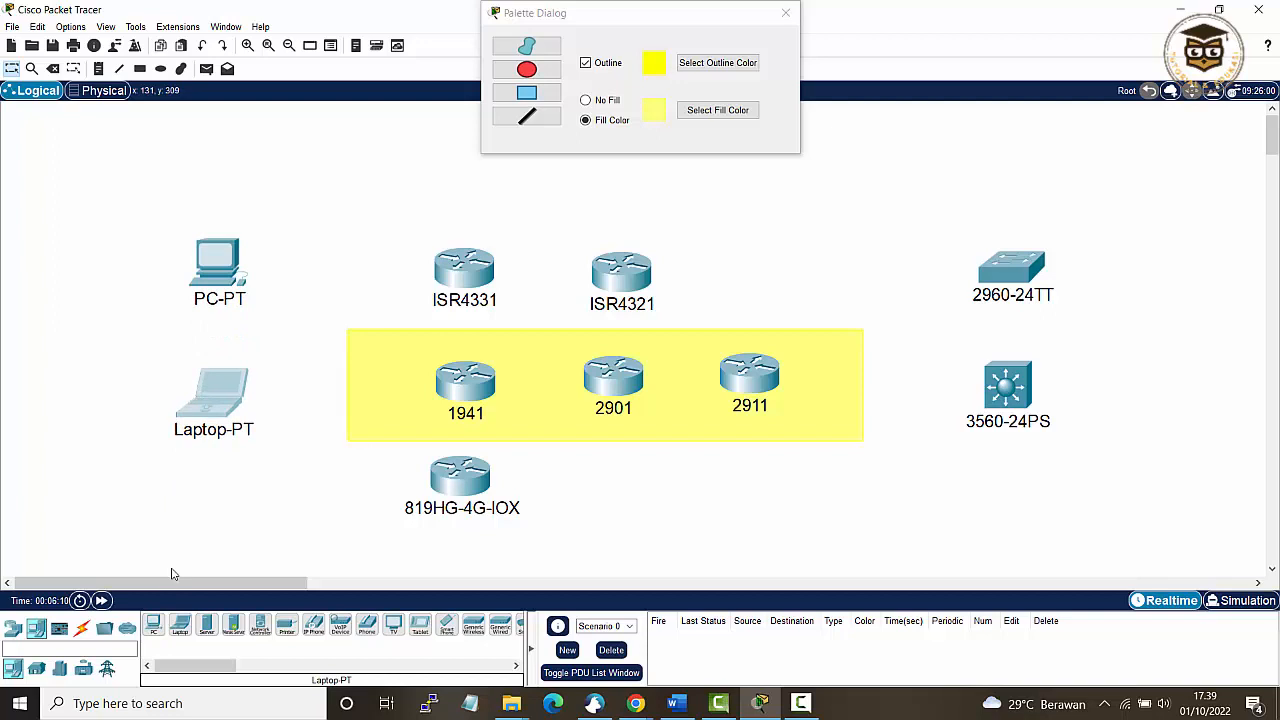
{"action": "left_click", "coordinate": [206, 627]}
{"action": "left_click", "coordinate": [280, 466]}
{"action": "left_click_drag", "start_coordinate": [280, 466], "coordinate": [349, 172]}
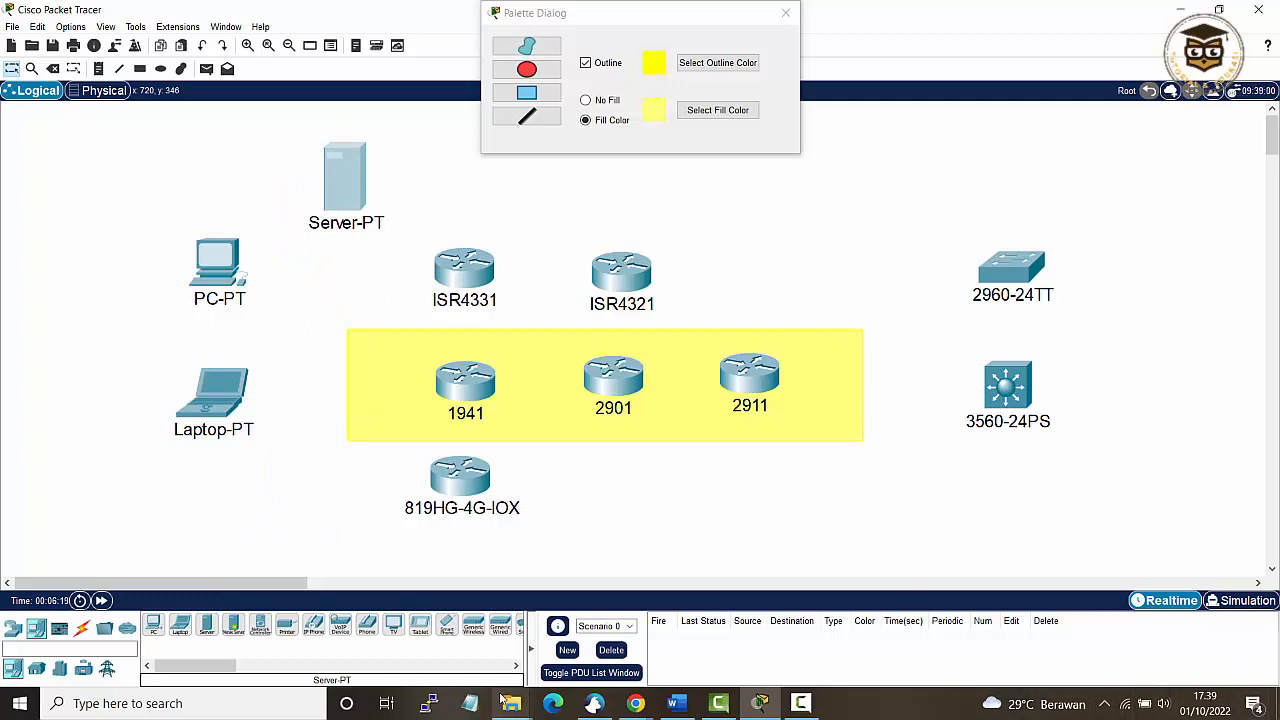
Step: Place an analog phone above the 2911 router, slightly to its right, and a TV above the 2960 switch
{"action": "left_click", "coordinate": [366, 627]}
{"action": "left_click", "coordinate": [980, 230]}
{"action": "left_click_drag", "start_coordinate": [948, 230], "coordinate": [840, 206]}
{"action": "left_click", "coordinate": [396, 624]}
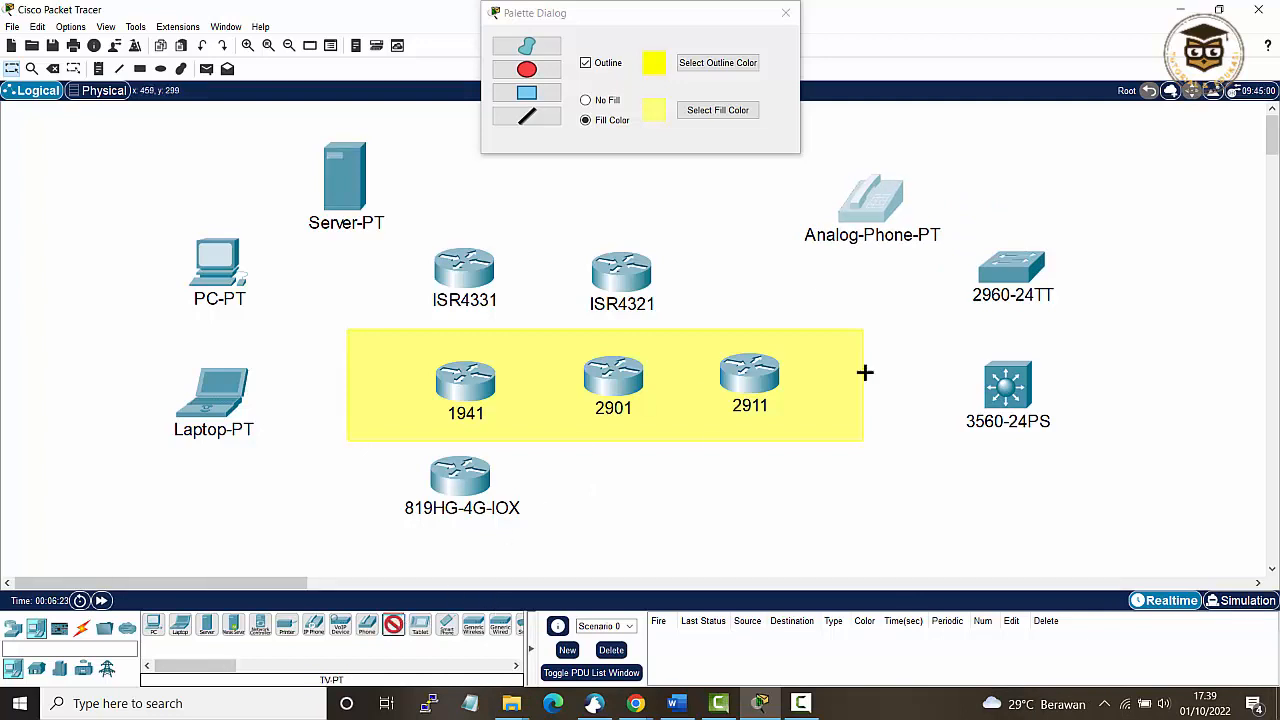
{"action": "left_click", "coordinate": [1098, 168]}
{"action": "left_click_drag", "start_coordinate": [1100, 170], "coordinate": [1045, 170]}
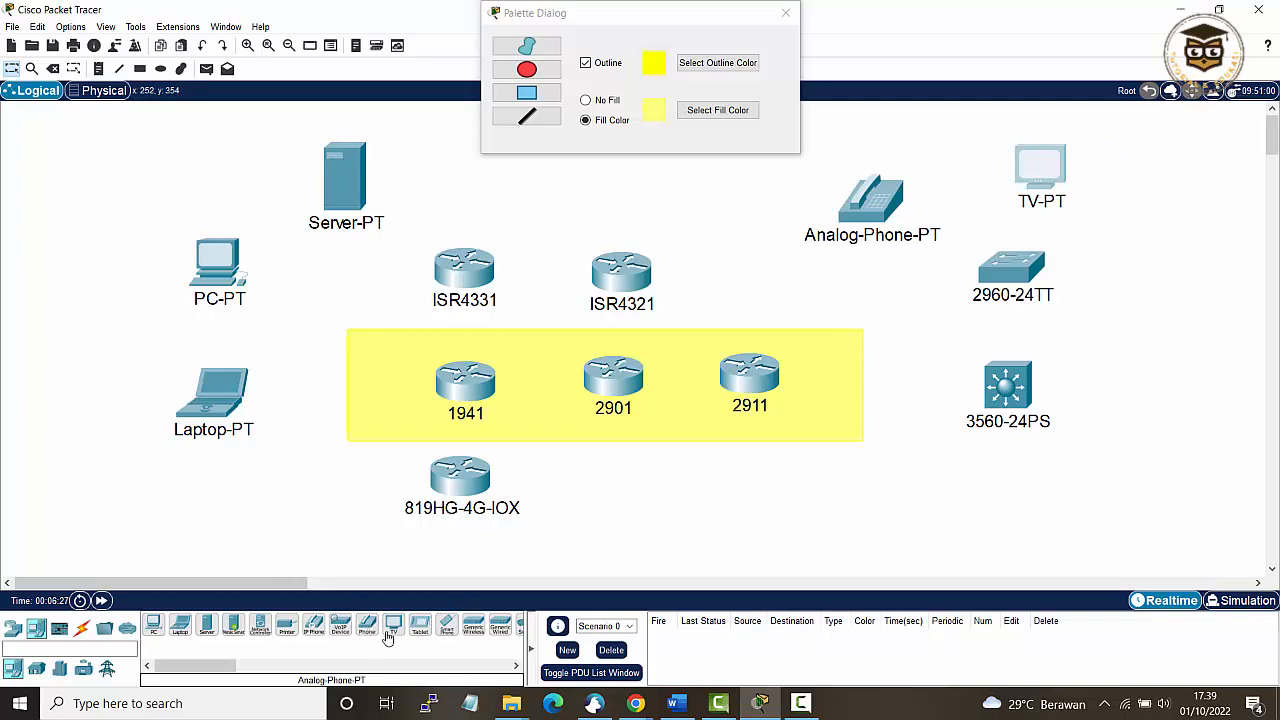
Step: Place a printer and a tablet below the yellow rectangle and a smartphone to the right of the 2960 switch
{"action": "left_click", "coordinate": [287, 628]}
{"action": "left_click", "coordinate": [654, 479]}
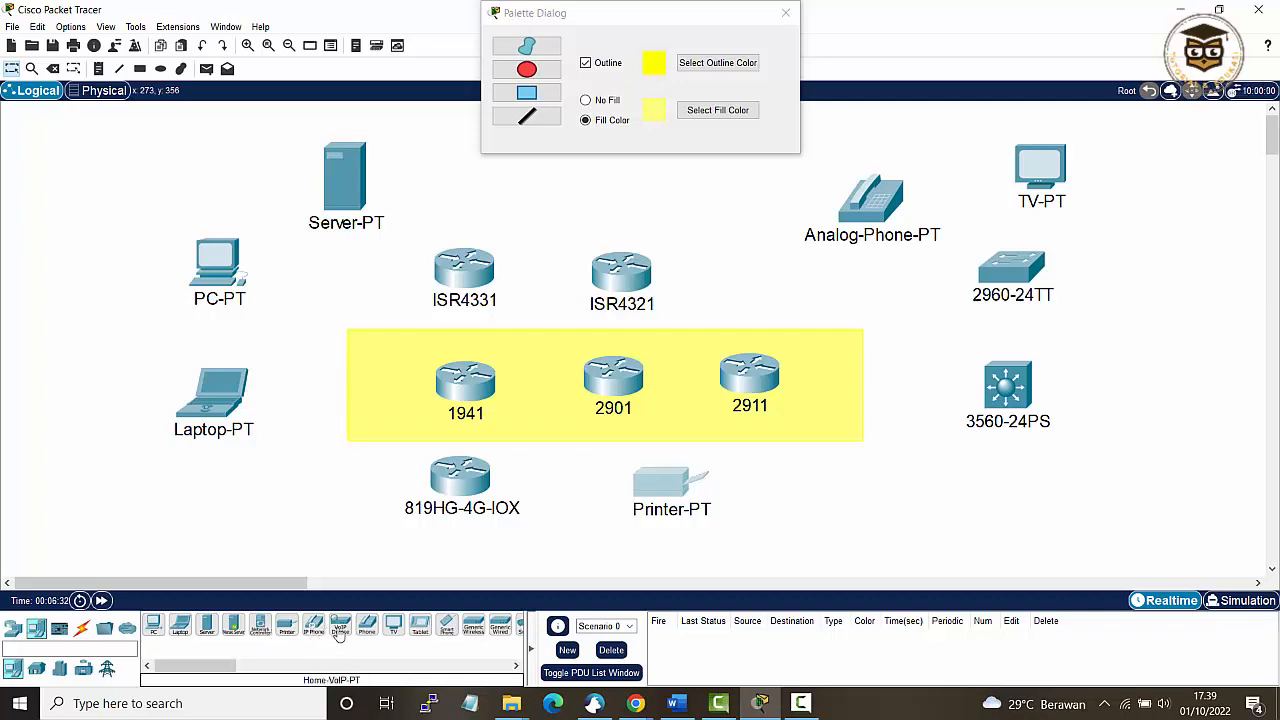
{"action": "left_click", "coordinate": [420, 628]}
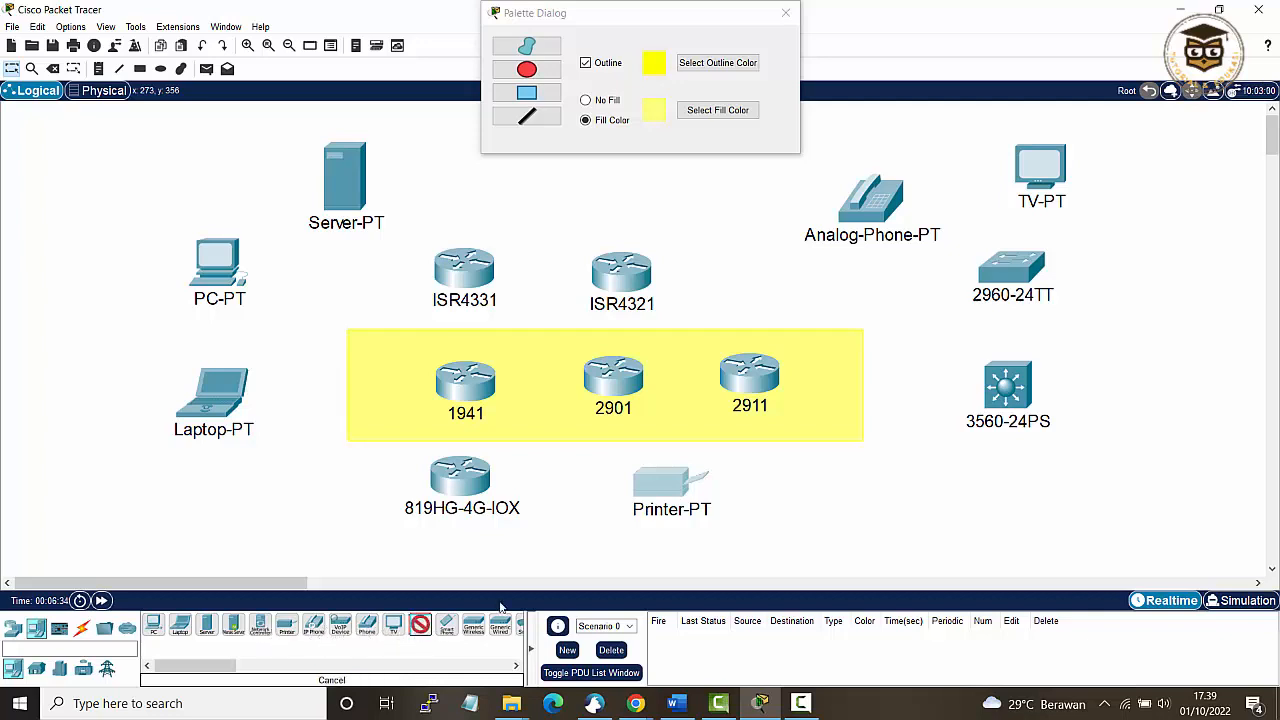
{"action": "left_click", "coordinate": [866, 502]}
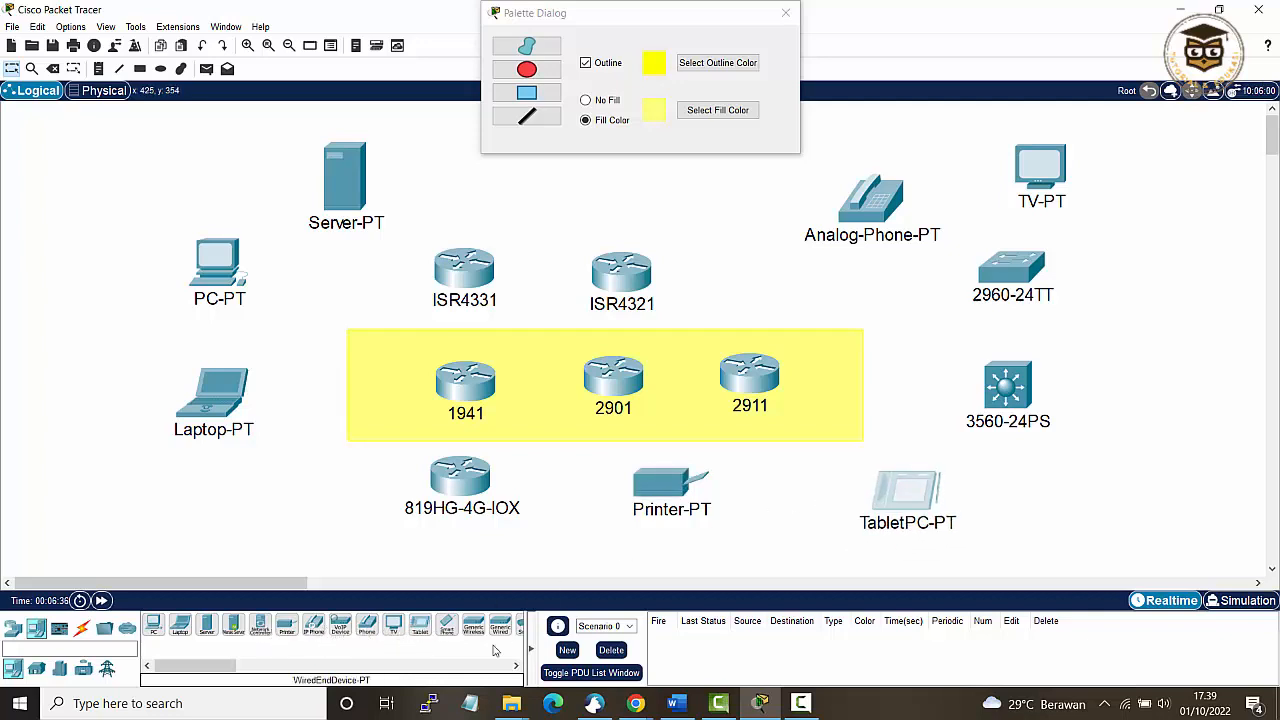
{"action": "left_click", "coordinate": [448, 628]}
{"action": "left_click", "coordinate": [1236, 288]}
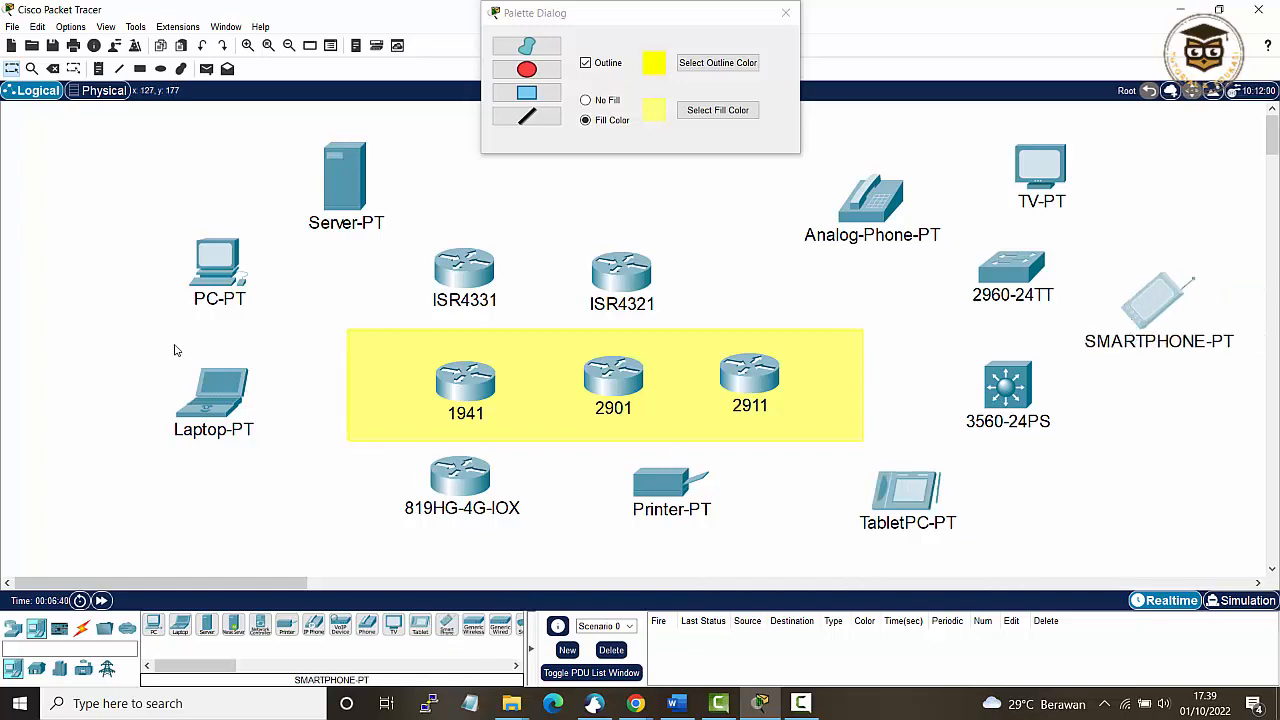
Step: Examine the remaining end devices and the Home, Smart City and Industrial device categories
{"action": "left_click_drag", "start_coordinate": [206, 667], "coordinate": [261, 673]}
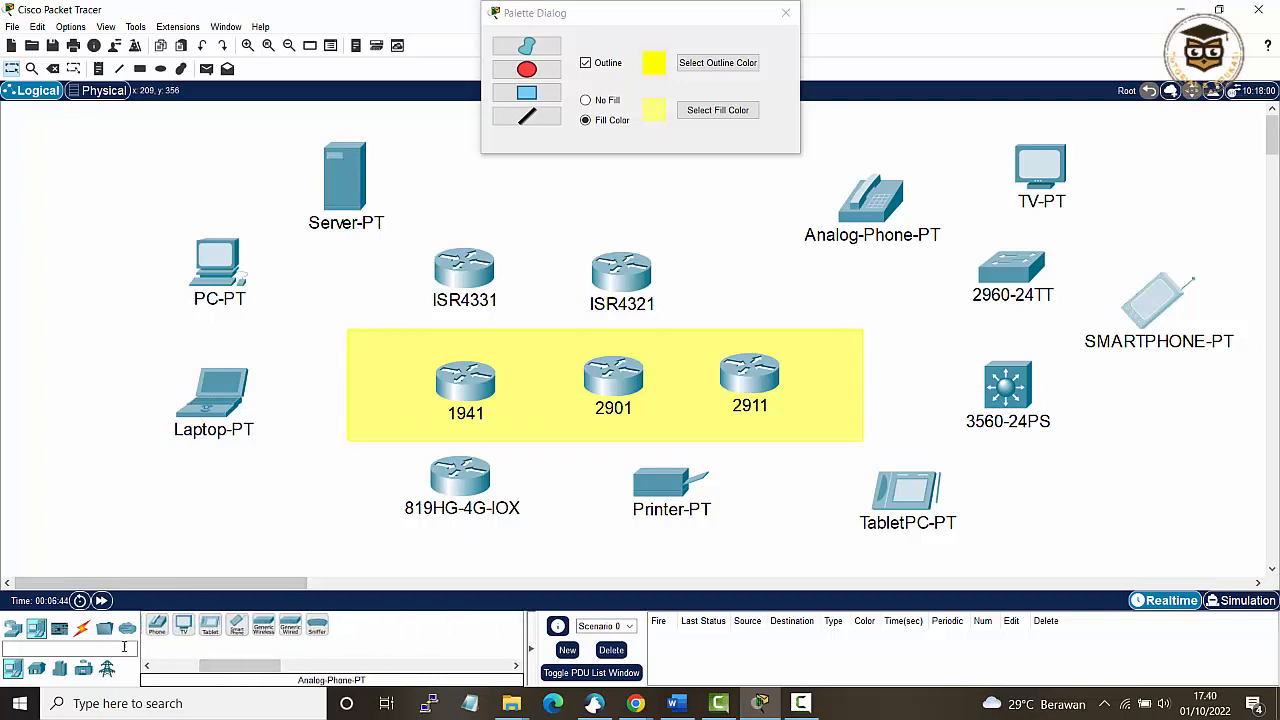
{"action": "left_click", "coordinate": [35, 672]}
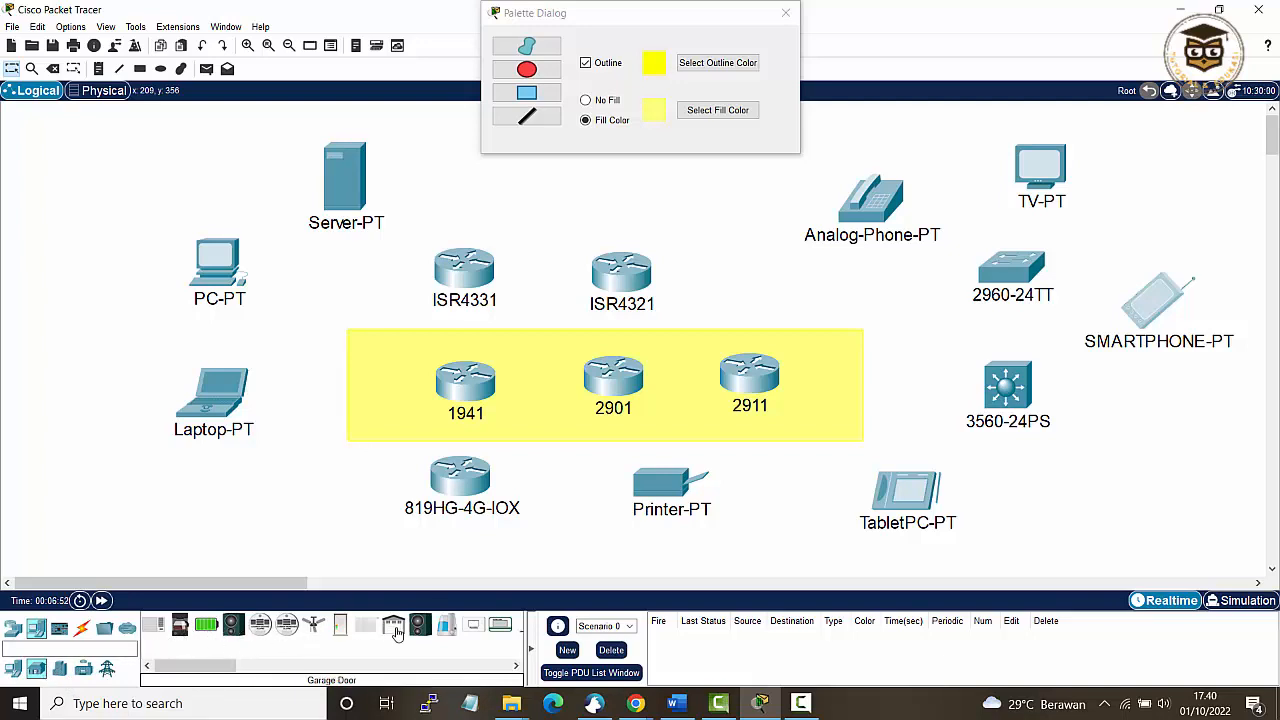
{"action": "left_click", "coordinate": [61, 668]}
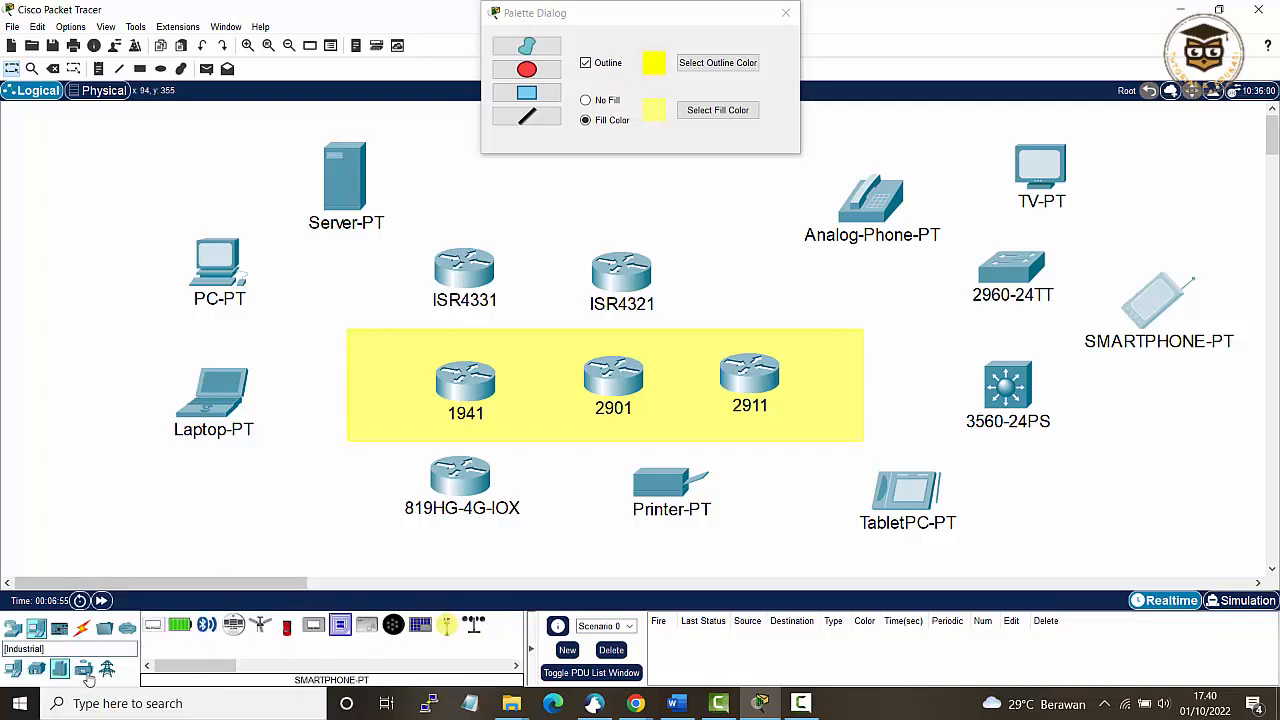
{"action": "left_click", "coordinate": [86, 670]}
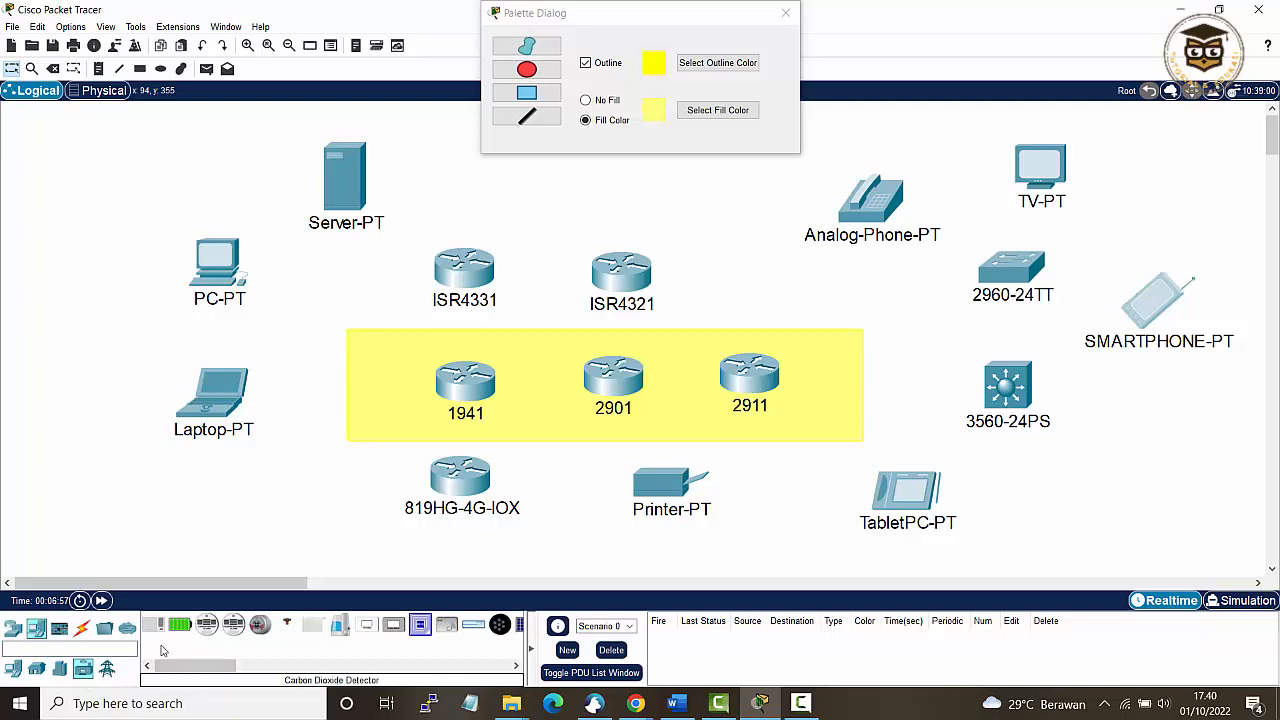
Step: Place a Wind Turbine from the power grid devices to the left of the PC
{"action": "left_click", "coordinate": [107, 668]}
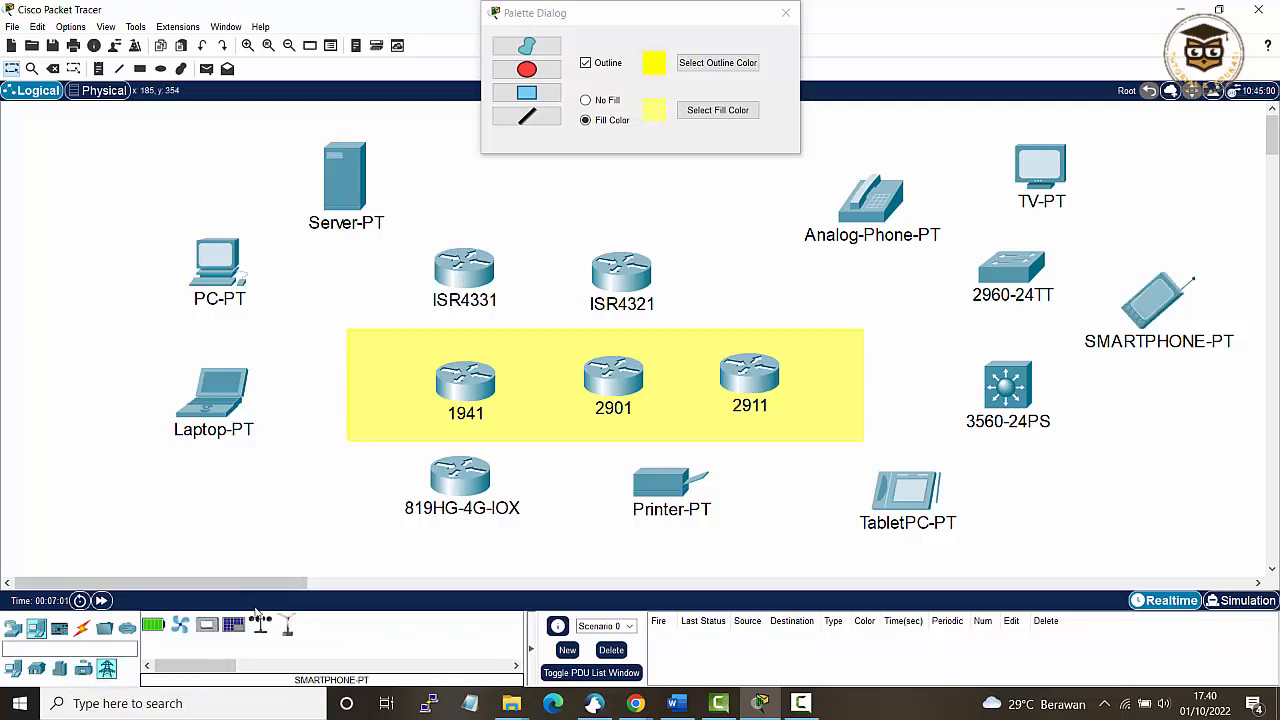
{"action": "left_click", "coordinate": [287, 628]}
{"action": "left_click", "coordinate": [108, 290]}
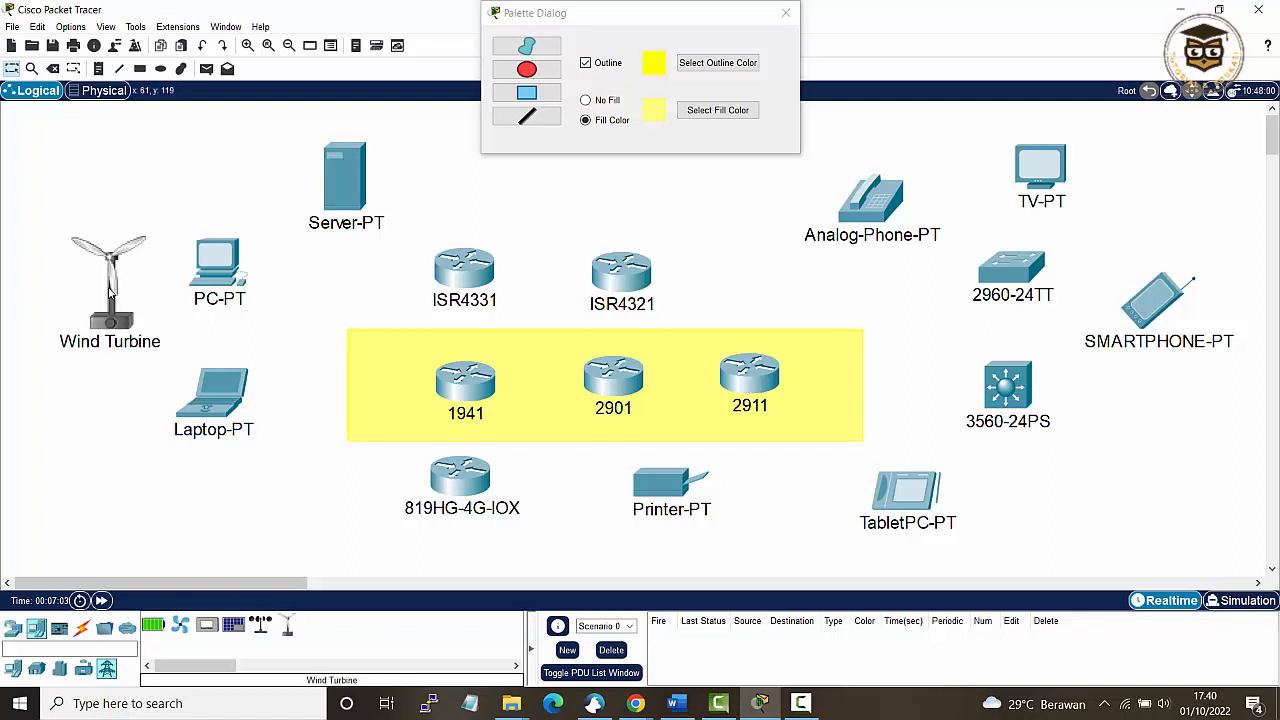
{"action": "left_click_drag", "start_coordinate": [108, 290], "coordinate": [96, 260]}
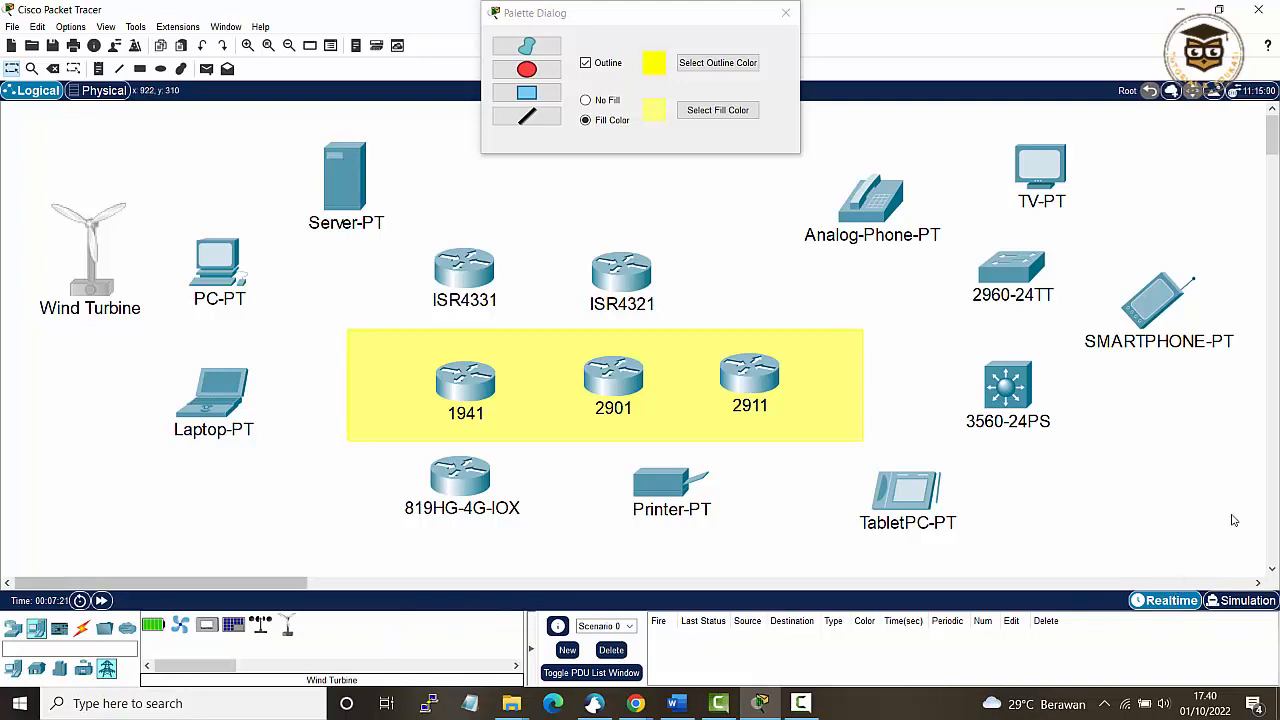
Step: View the workspace in Simulation mode and return to Realtime mode
{"action": "left_click", "coordinate": [1241, 601]}
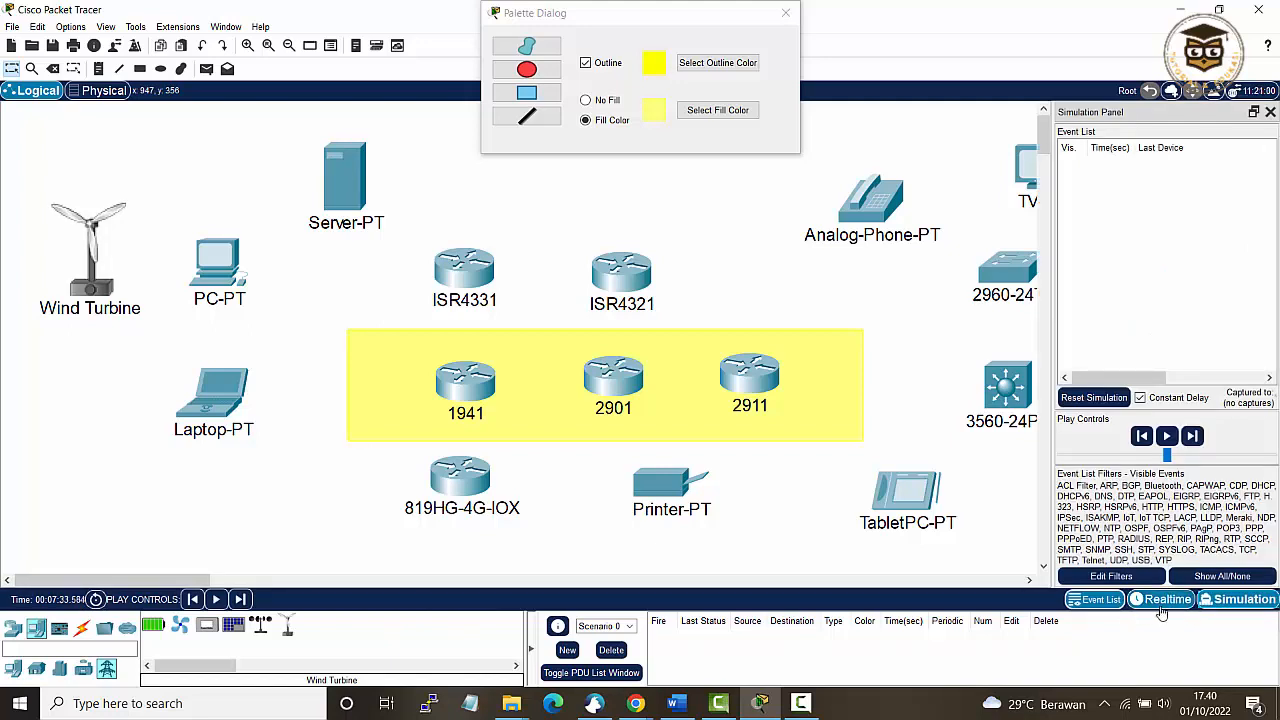
{"action": "left_click", "coordinate": [1162, 608]}
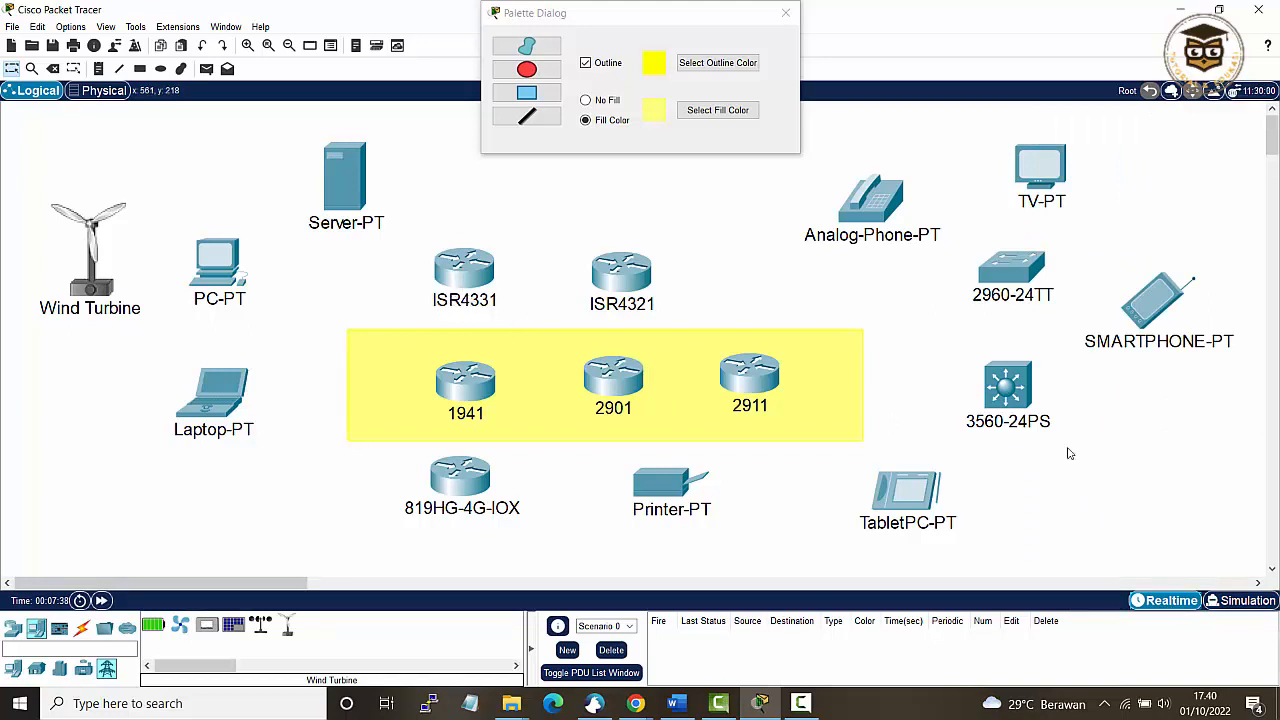
Step: Switch the workspace to Simulation mode and raise the playback speed of the play controls
{"action": "left_click", "coordinate": [1238, 600]}
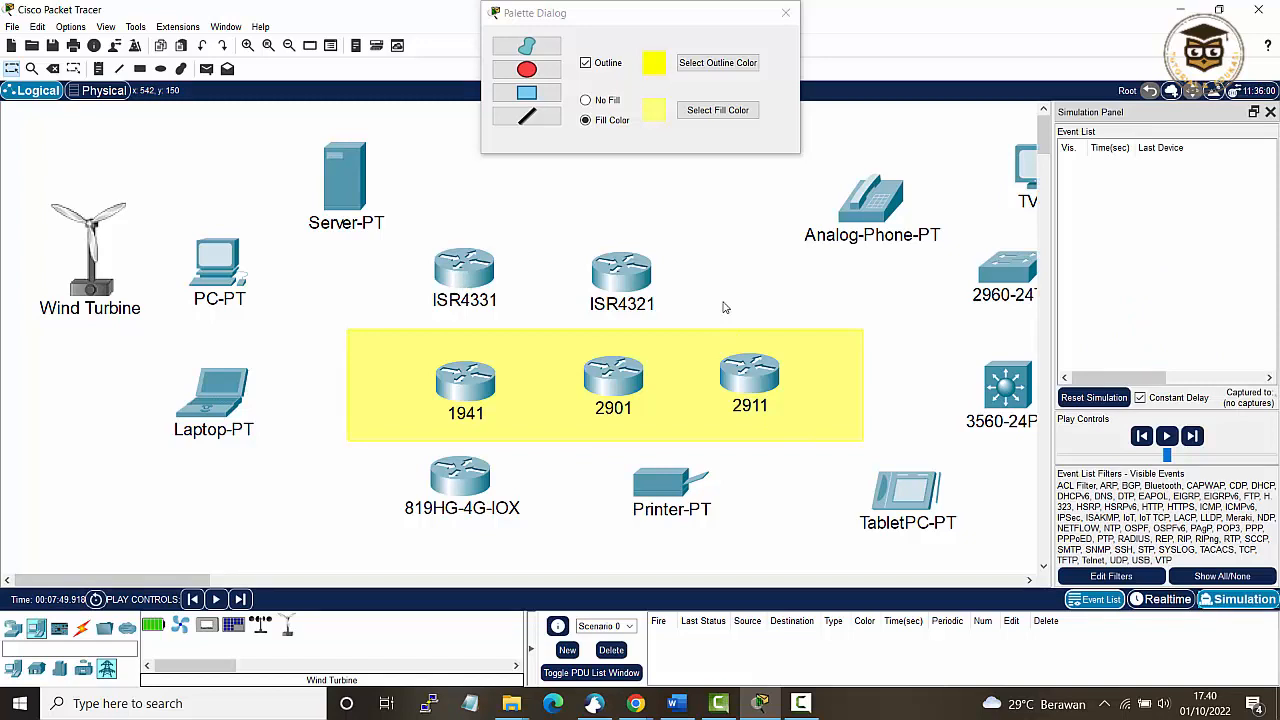
{"action": "left_click_drag", "start_coordinate": [1166, 455], "coordinate": [1198, 455]}
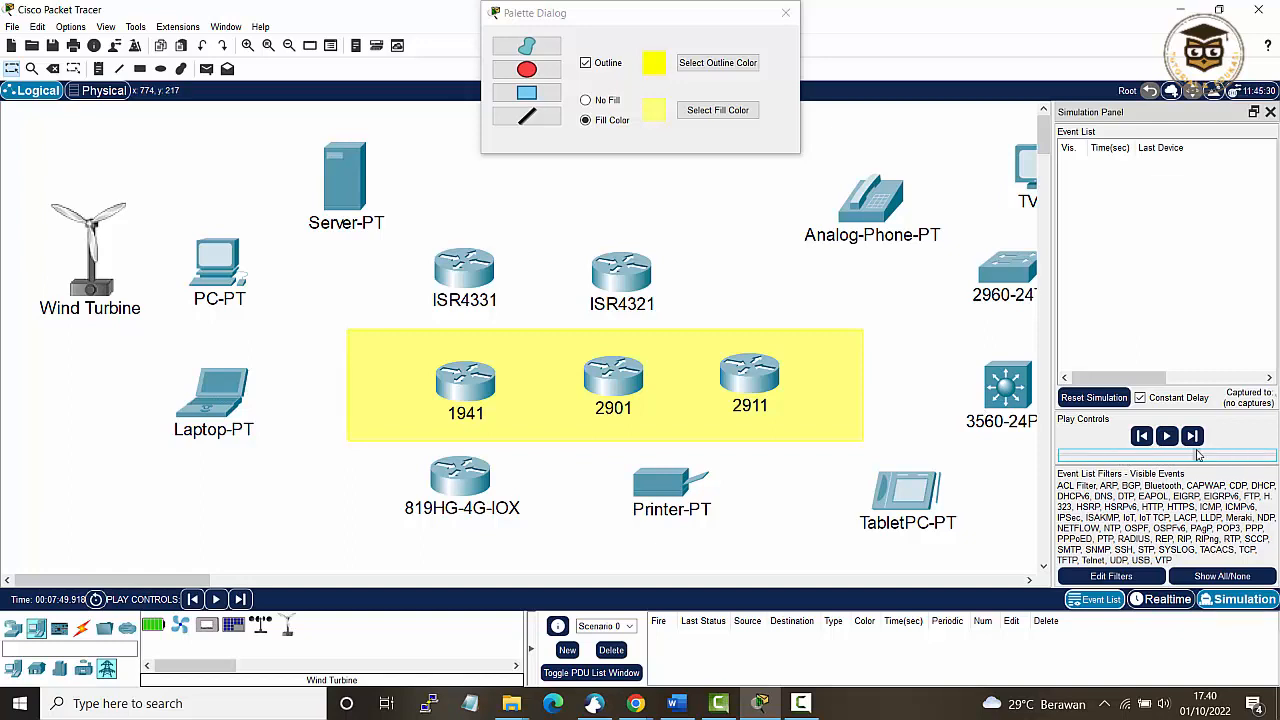
Step: View the IPv4 event filters for the simulation and close the Palette Dialog, the filter window and the Simulation Panel
{"action": "left_click", "coordinate": [1109, 578]}
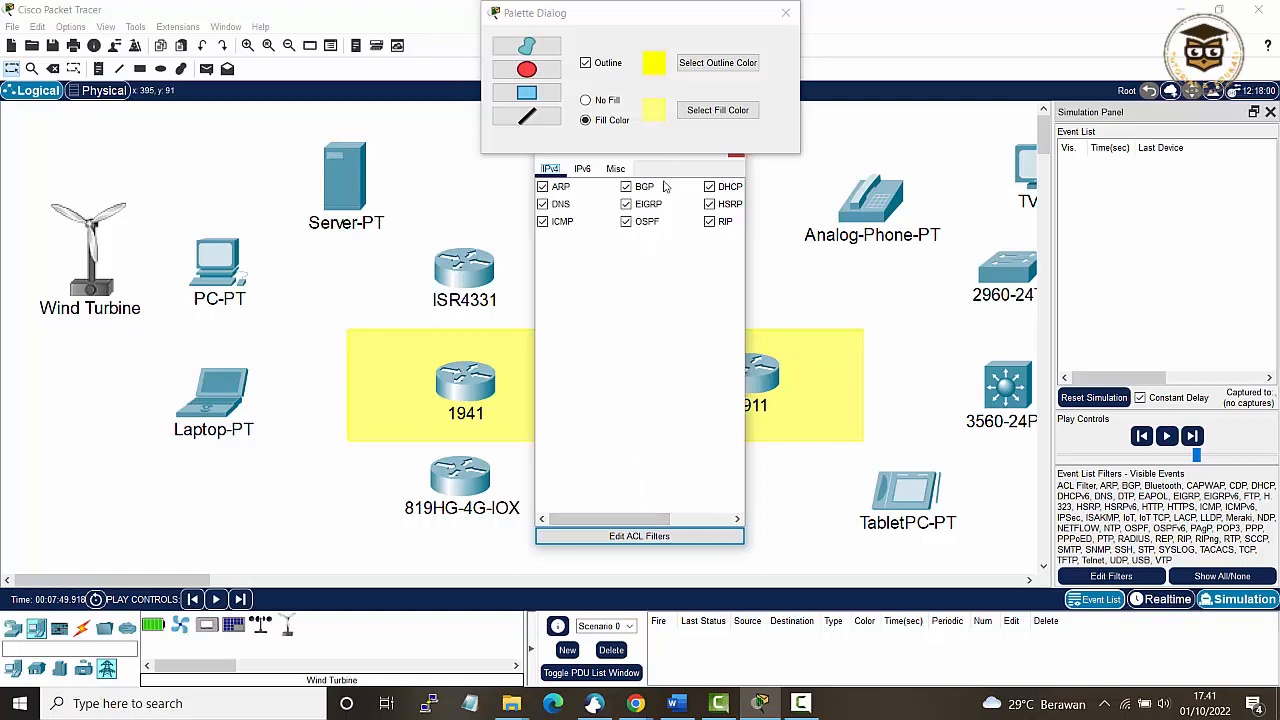
{"action": "left_click", "coordinate": [786, 13]}
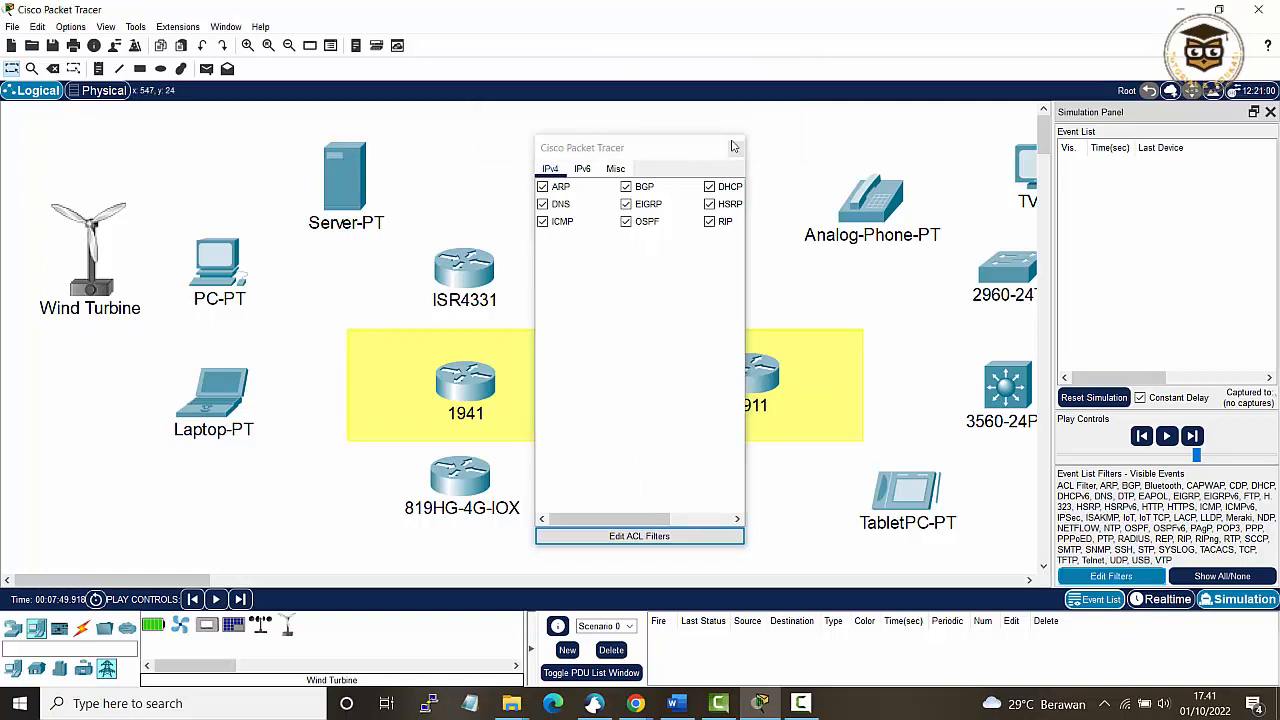
{"action": "left_click", "coordinate": [737, 148]}
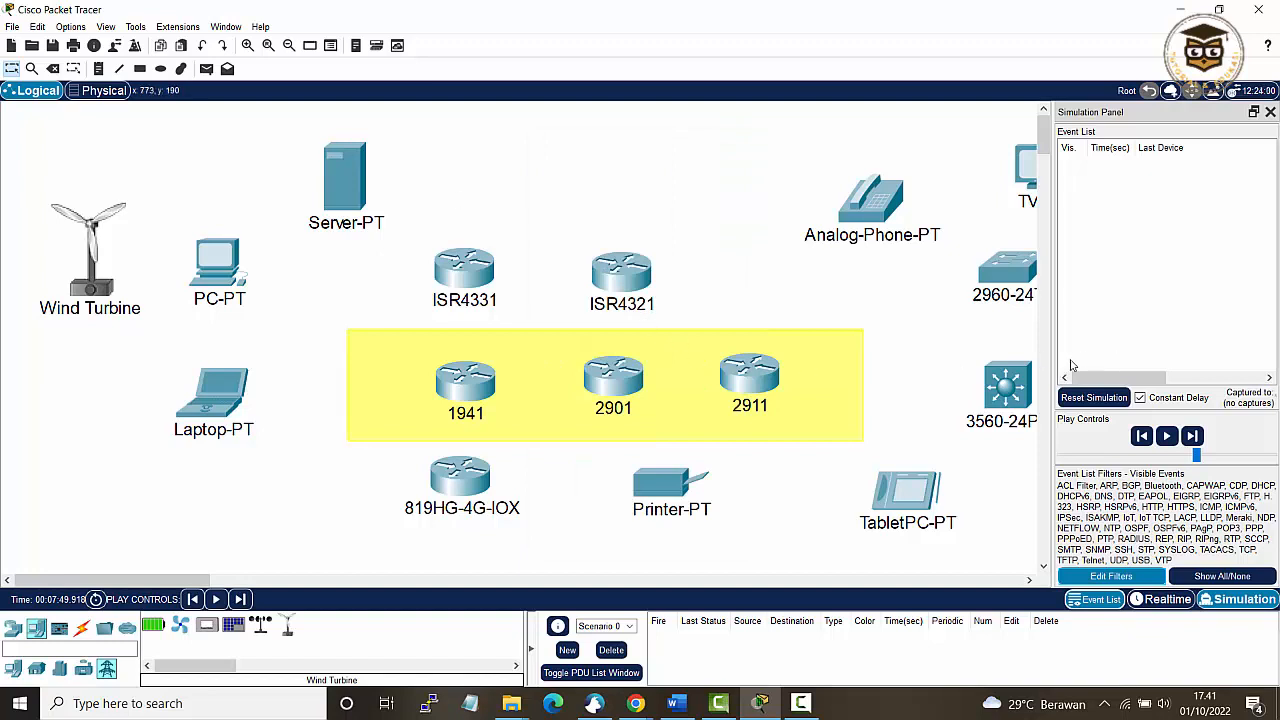
{"action": "left_click", "coordinate": [1270, 111]}
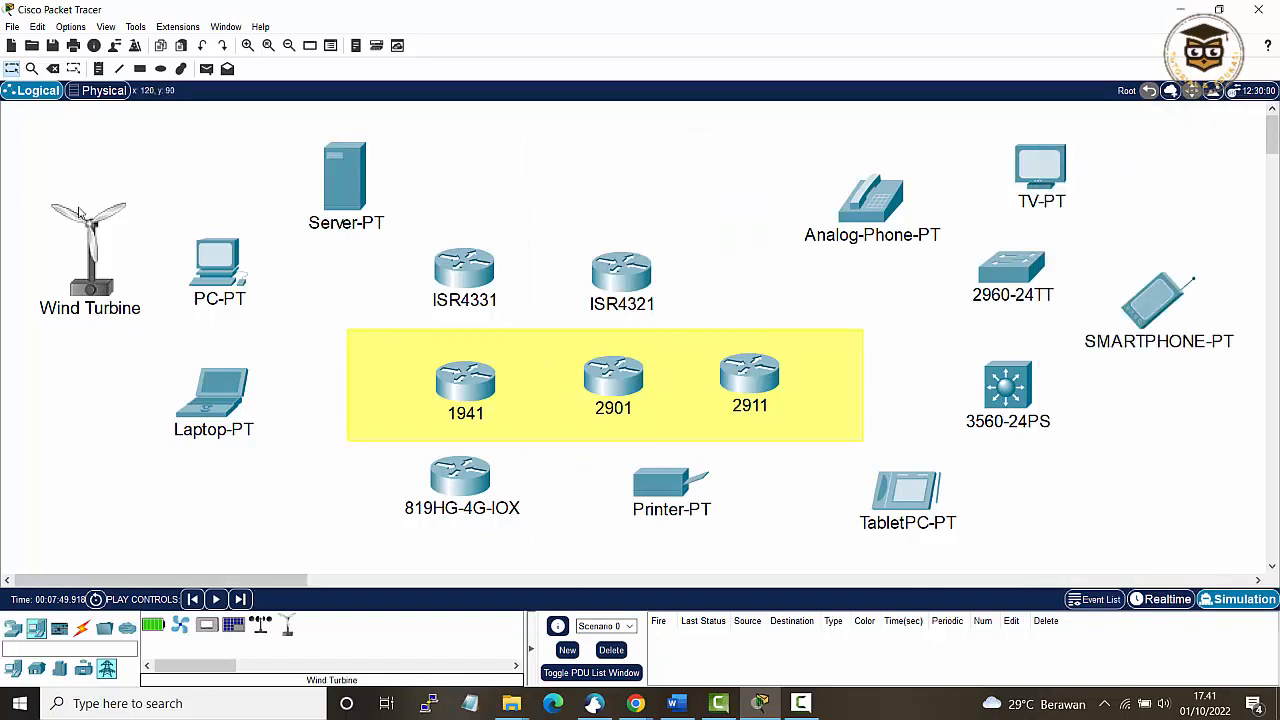
Step: View the devices inside Home City's Corporate Office in the Physical workspace and return to the Logical workspace
{"action": "left_click", "coordinate": [100, 90]}
{"action": "left_click", "coordinate": [231, 251]}
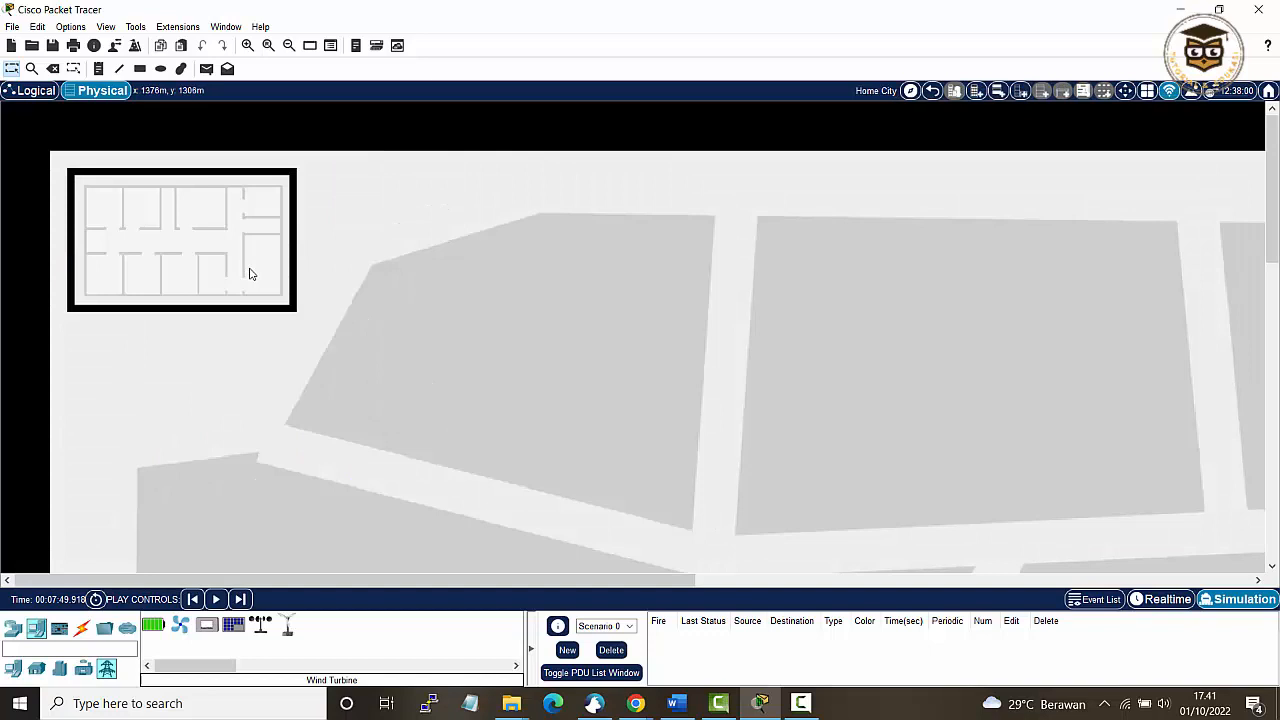
{"action": "left_click", "coordinate": [189, 210]}
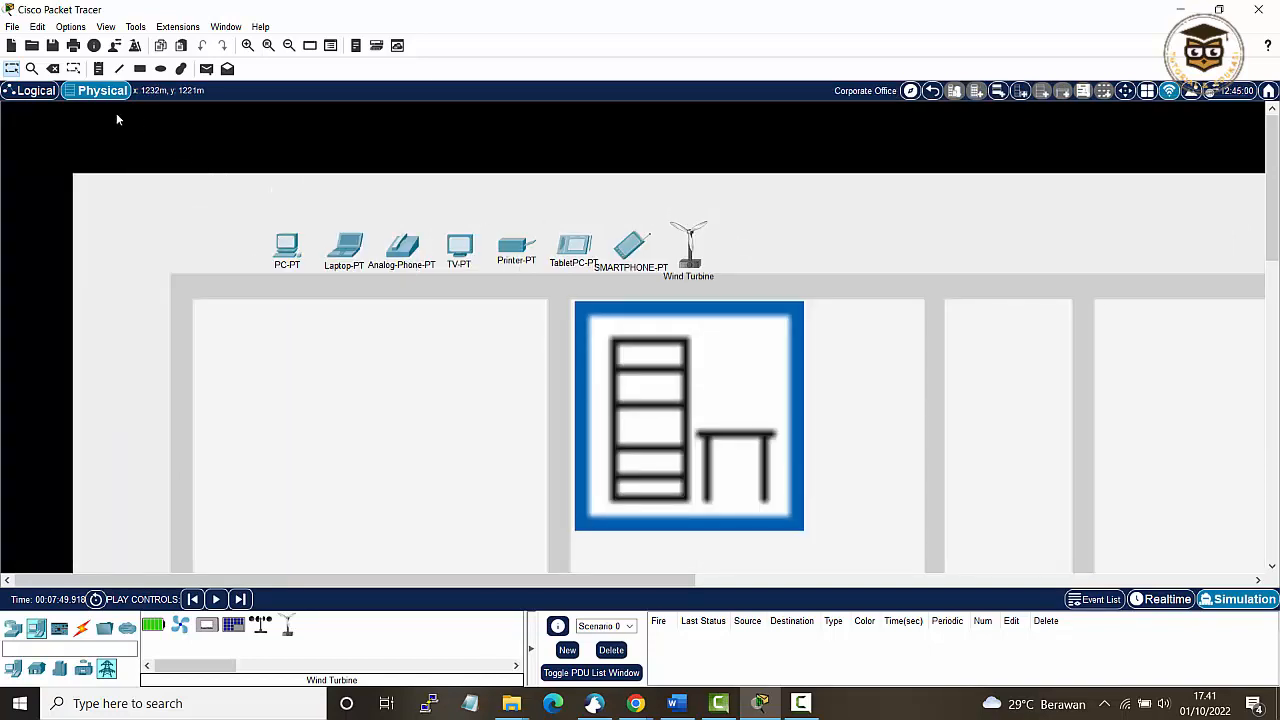
{"action": "left_click", "coordinate": [36, 92]}
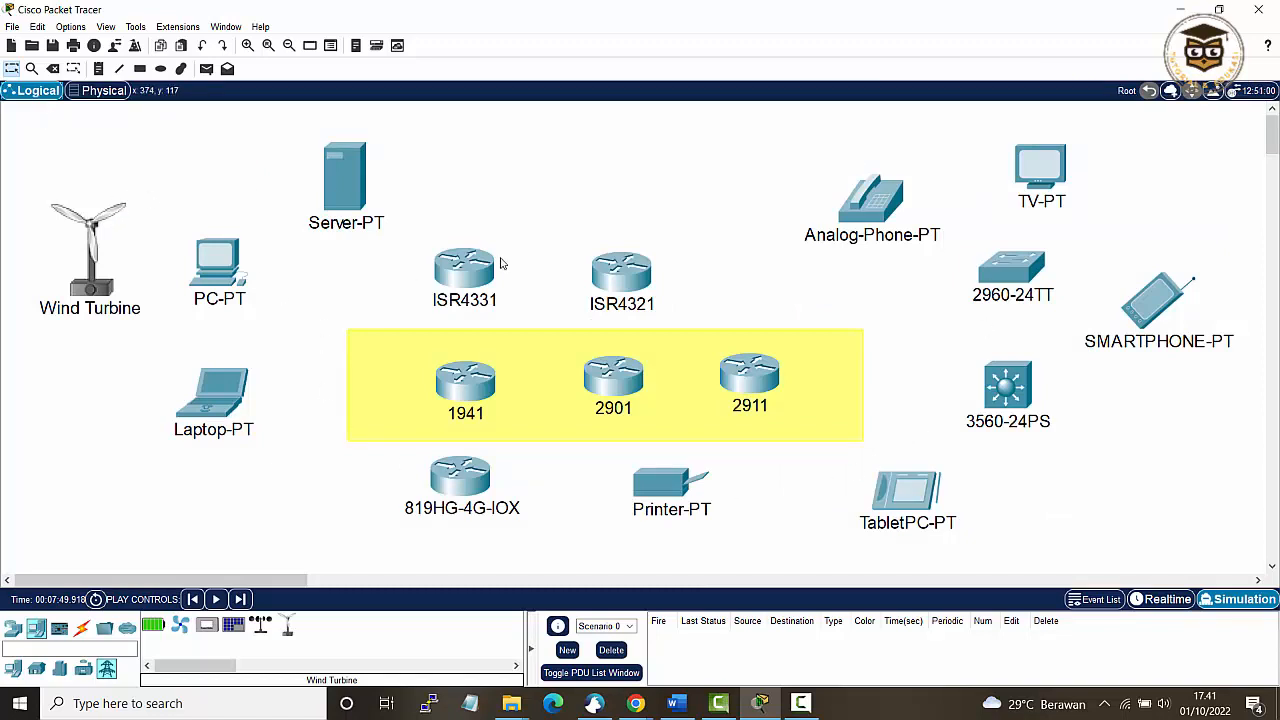
Step: Examine the Main Wiring Closet rack and Server0's physical device view and details, returning to the Logical workspace
{"action": "left_click", "coordinate": [101, 91]}
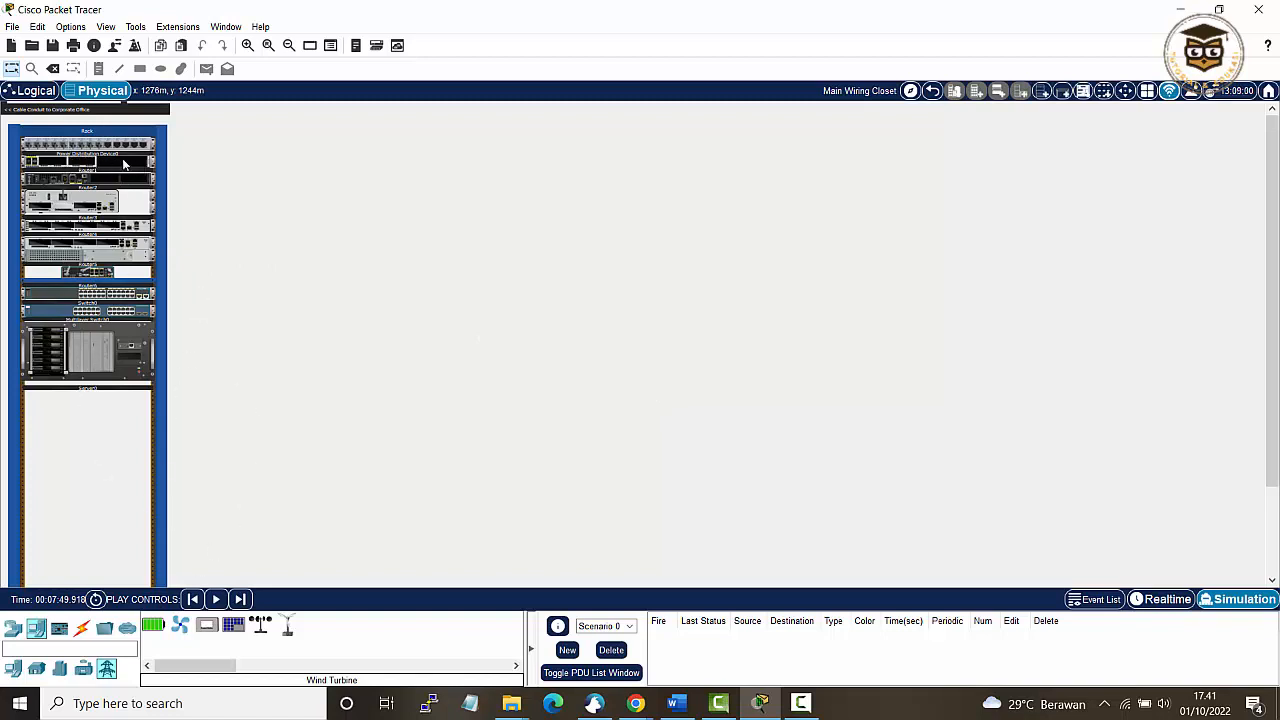
{"action": "left_click", "coordinate": [36, 90]}
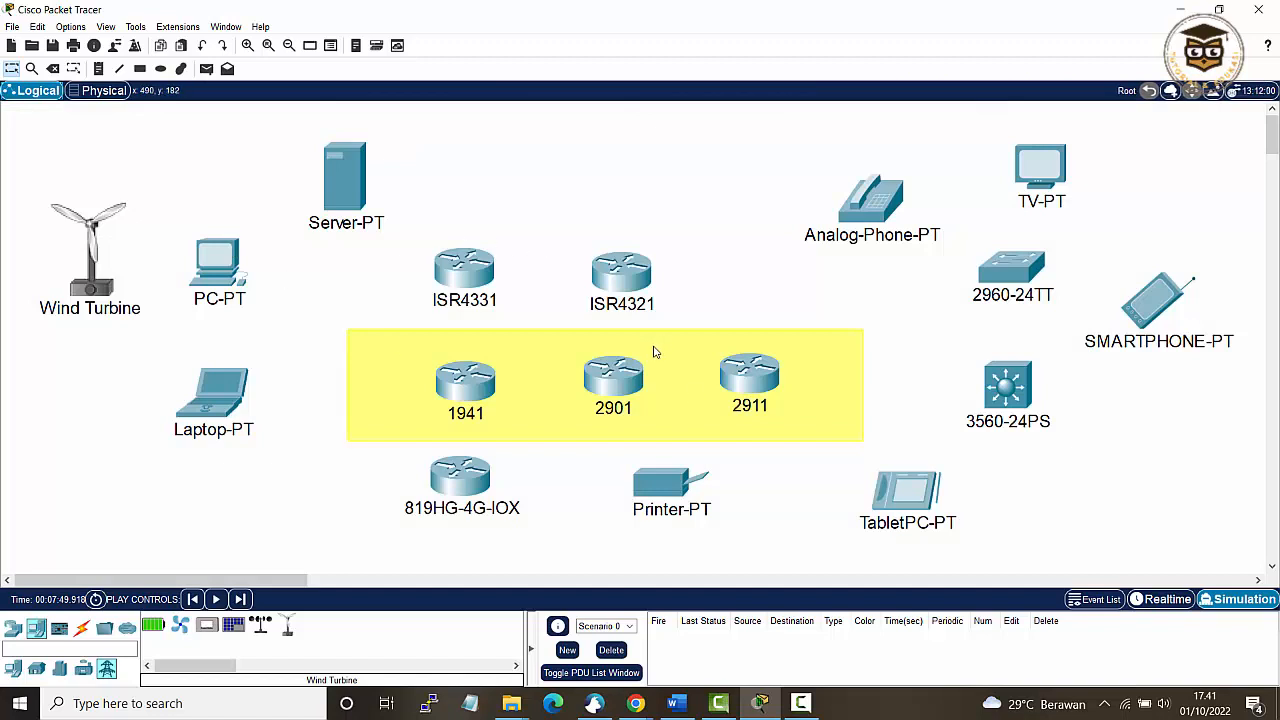
{"action": "left_click", "coordinate": [104, 92]}
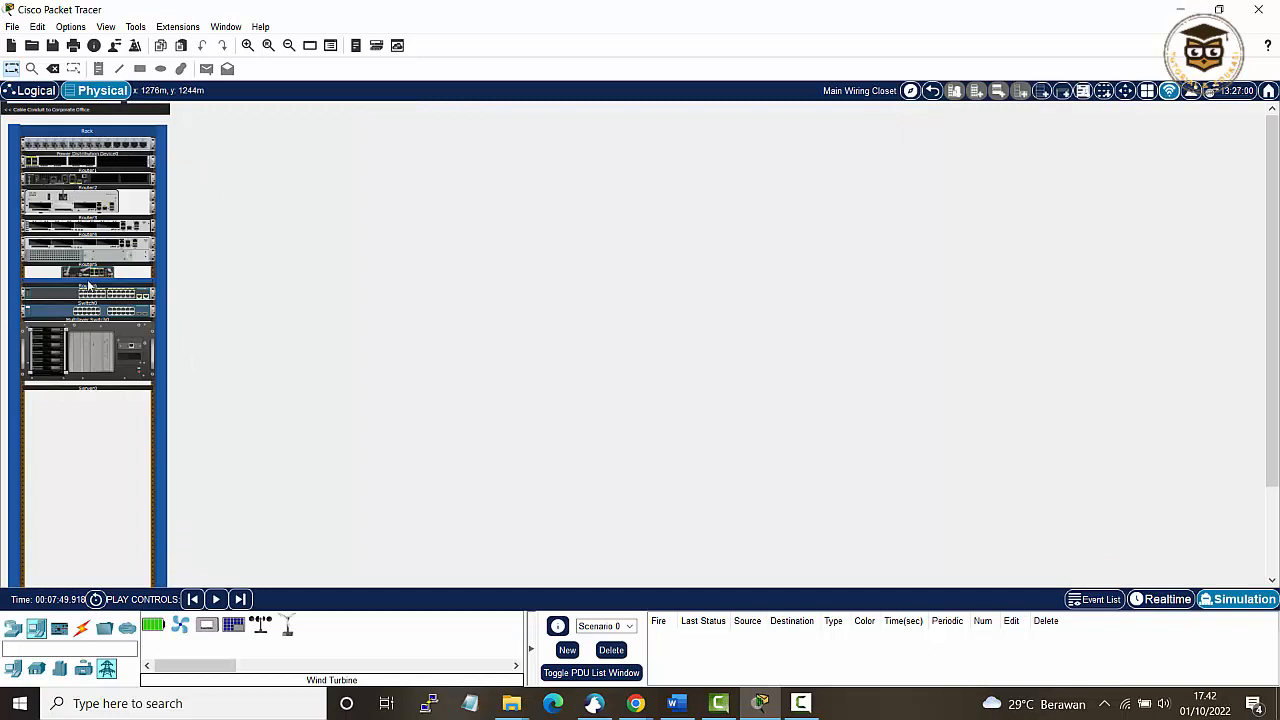
{"action": "left_click", "coordinate": [101, 361]}
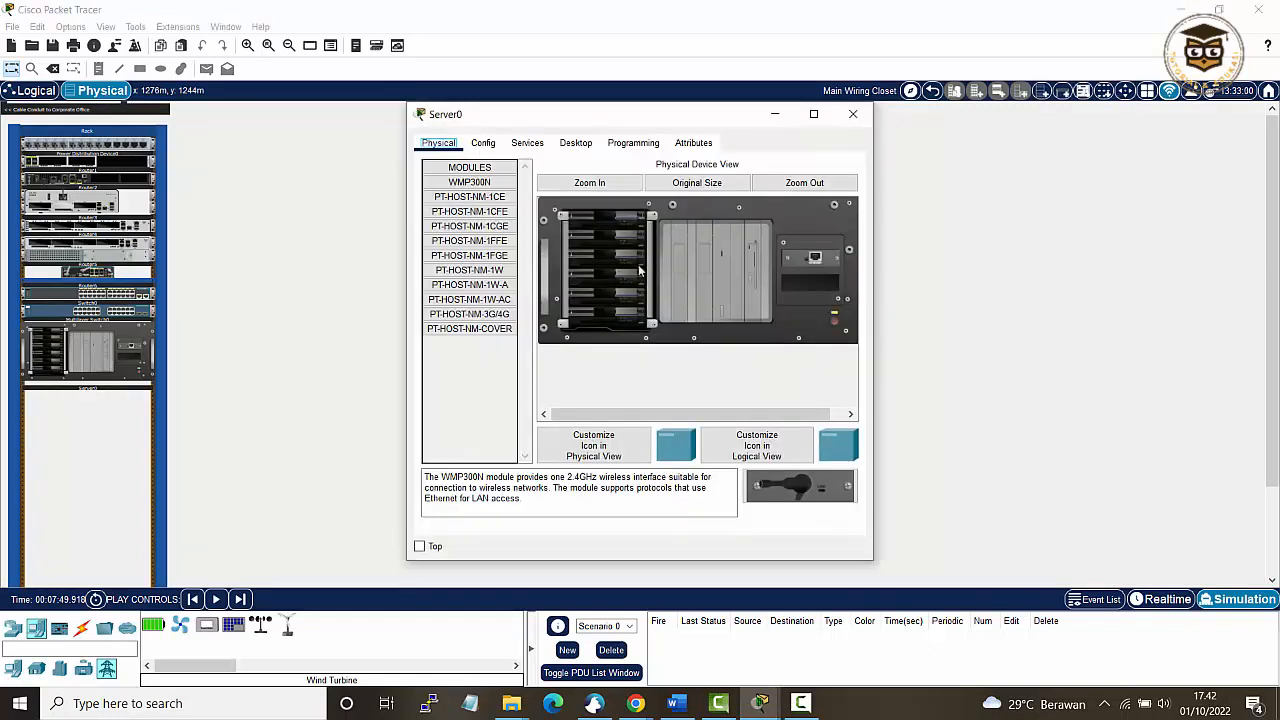
{"action": "left_click", "coordinate": [852, 113]}
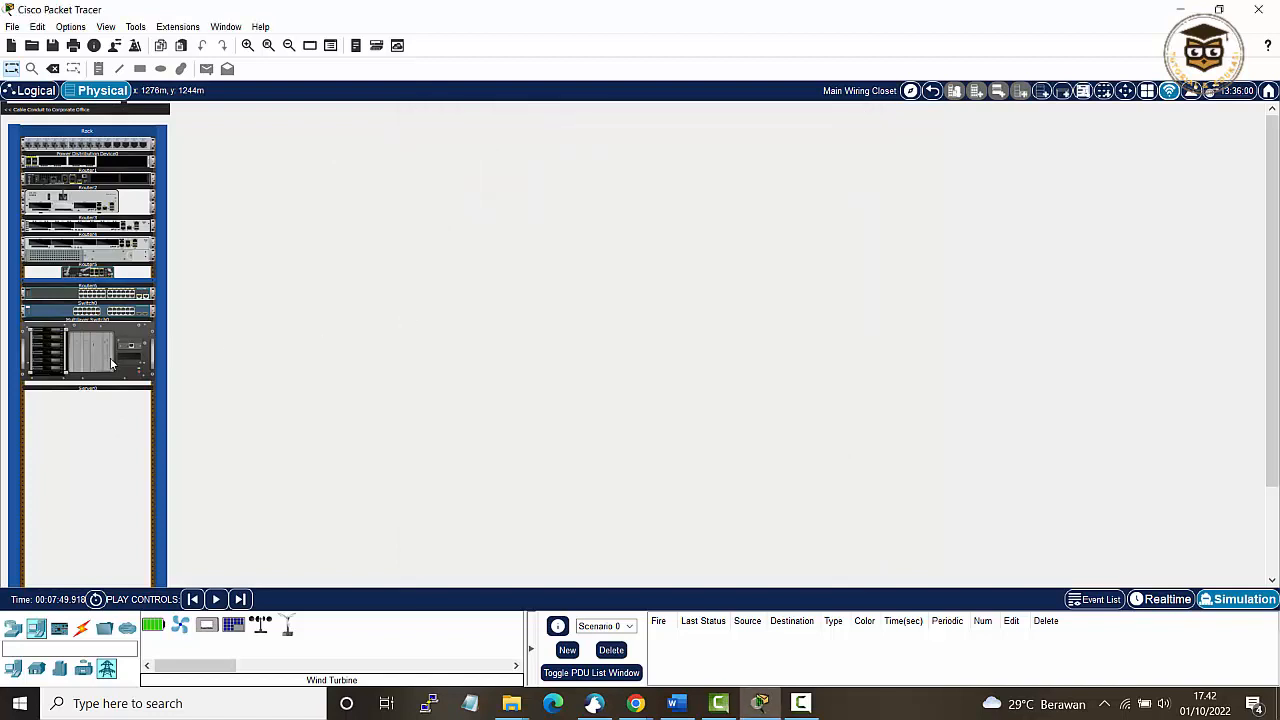
{"action": "mouse_move", "coordinate": [112, 358]}
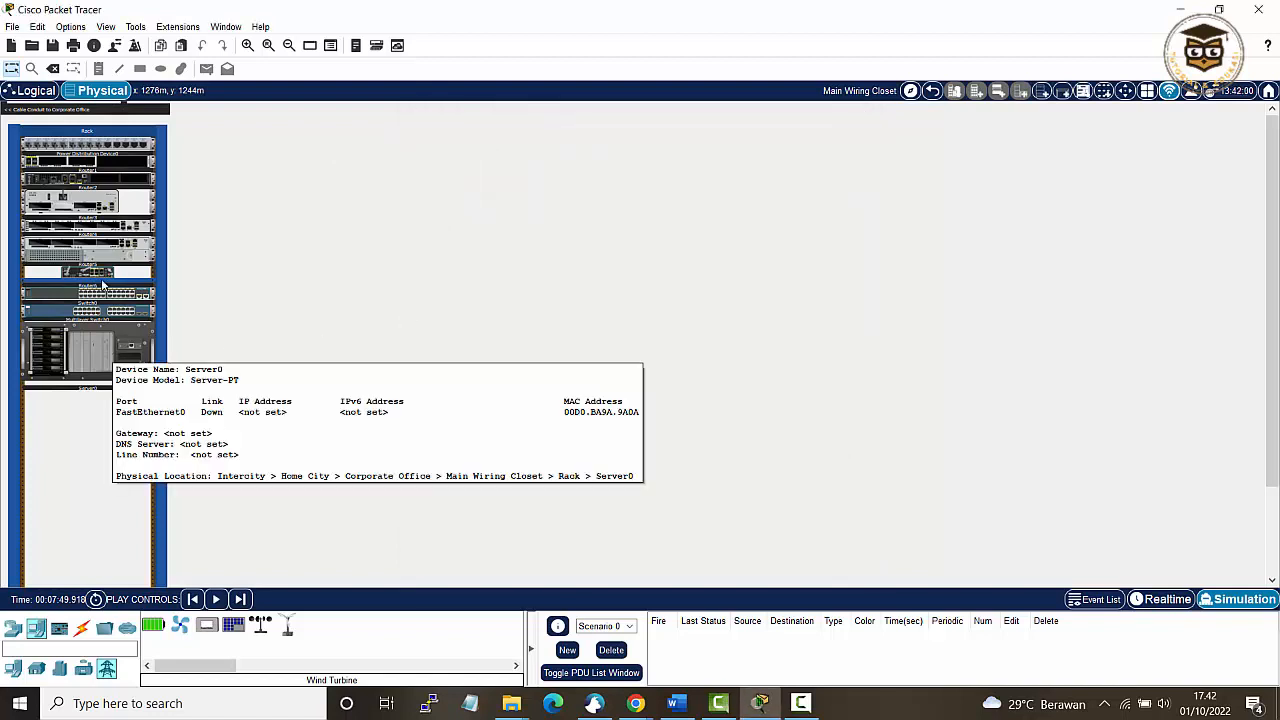
{"action": "left_click", "coordinate": [33, 92]}
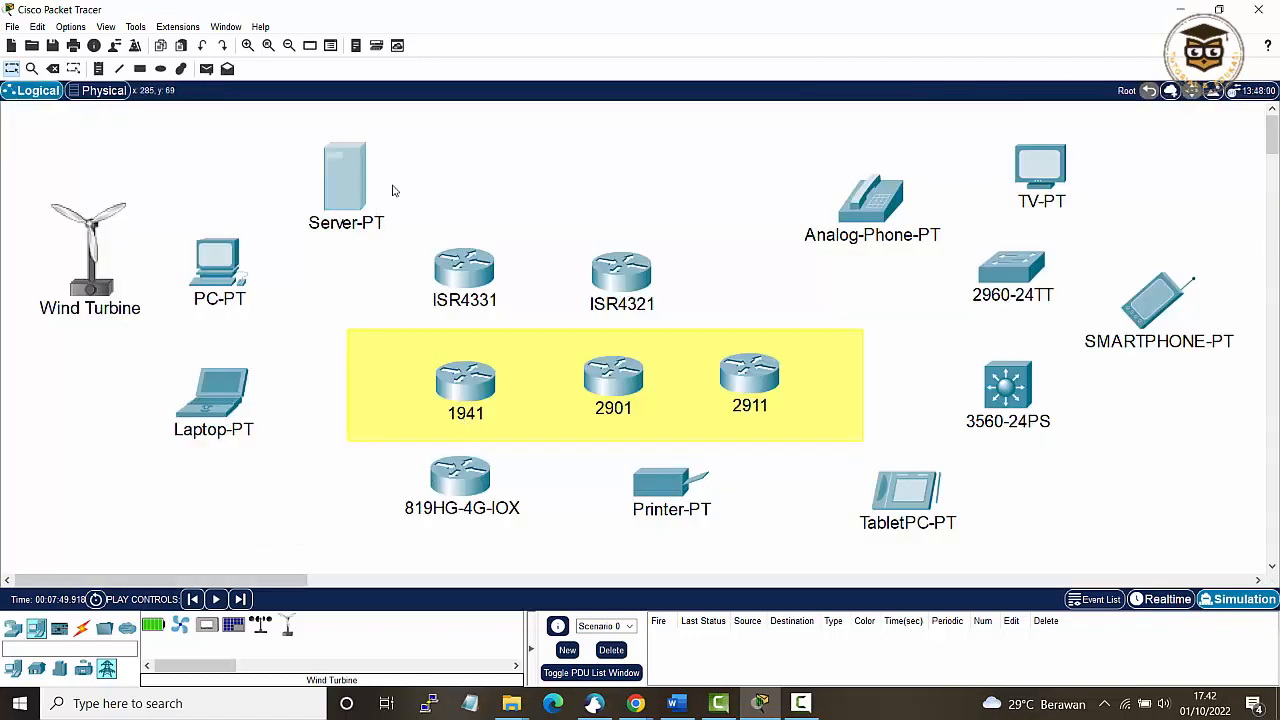
Step: Delete Server0 from the Main Wiring Closet rack in the Physical workspace and return to the Logical workspace
{"action": "left_click", "coordinate": [100, 91]}
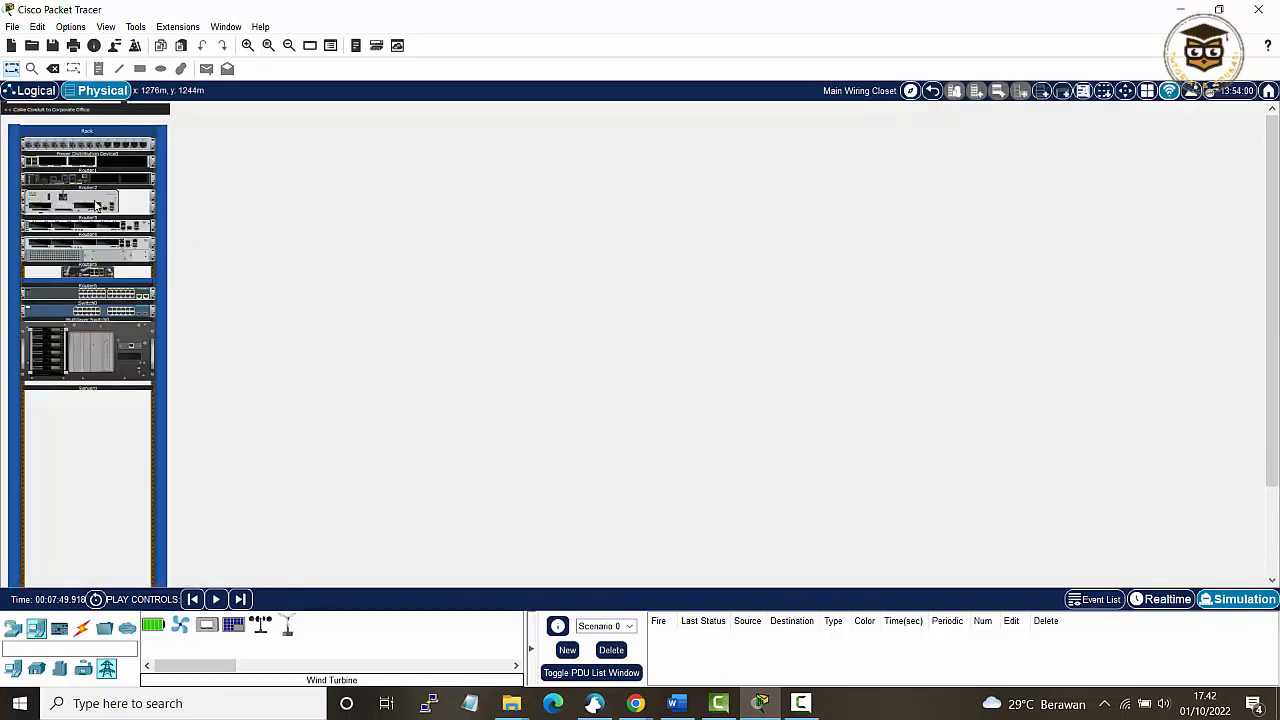
{"action": "left_click", "coordinate": [59, 71]}
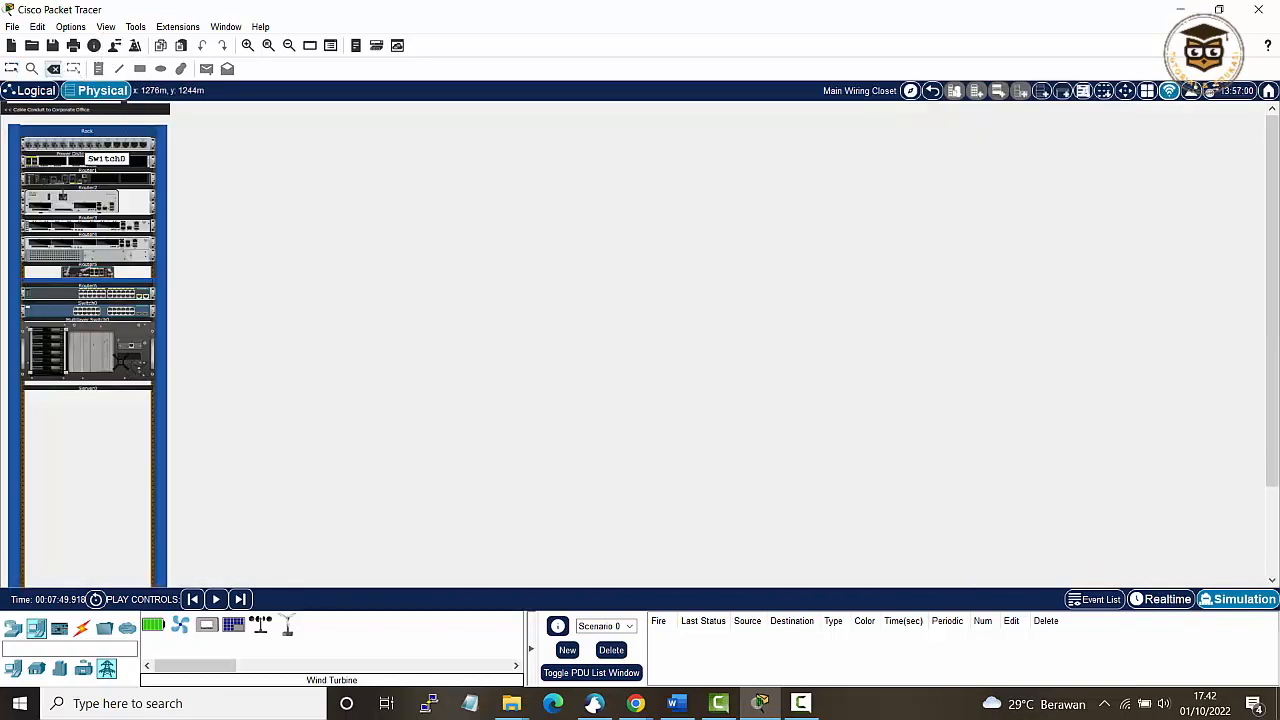
{"action": "left_click", "coordinate": [96, 346]}
{"action": "left_click", "coordinate": [622, 371]}
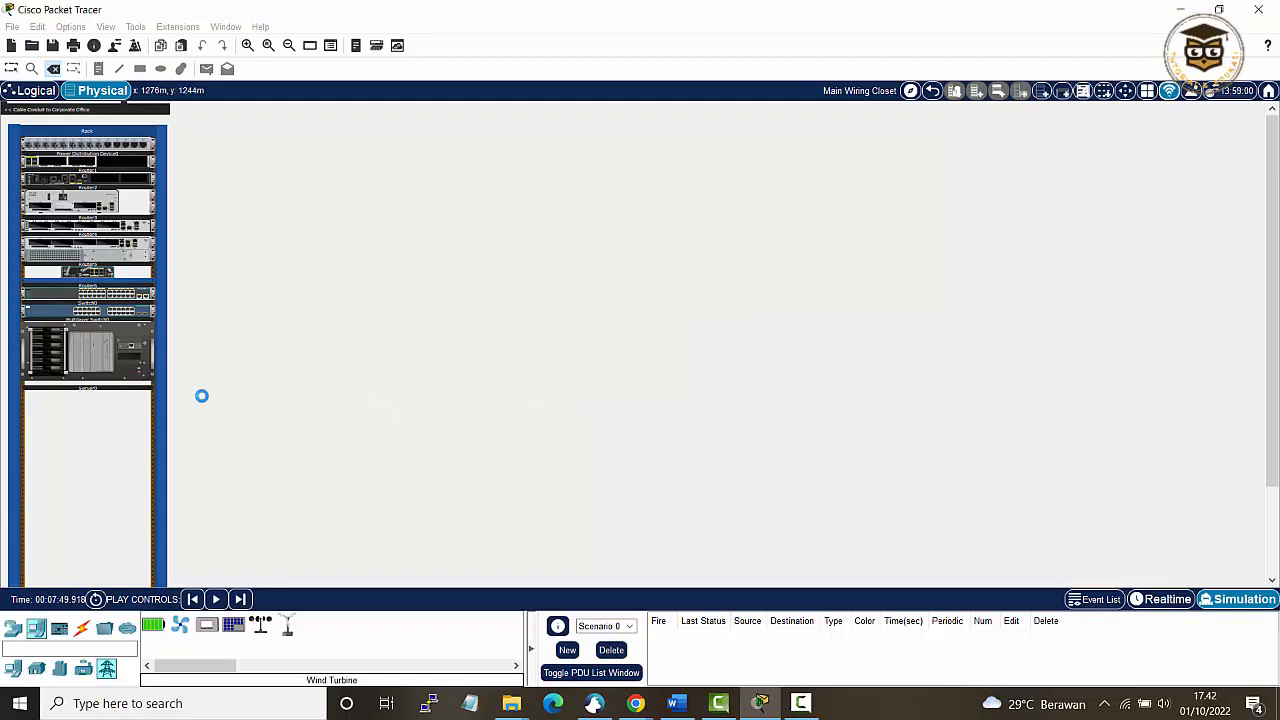
{"action": "left_click", "coordinate": [14, 94]}
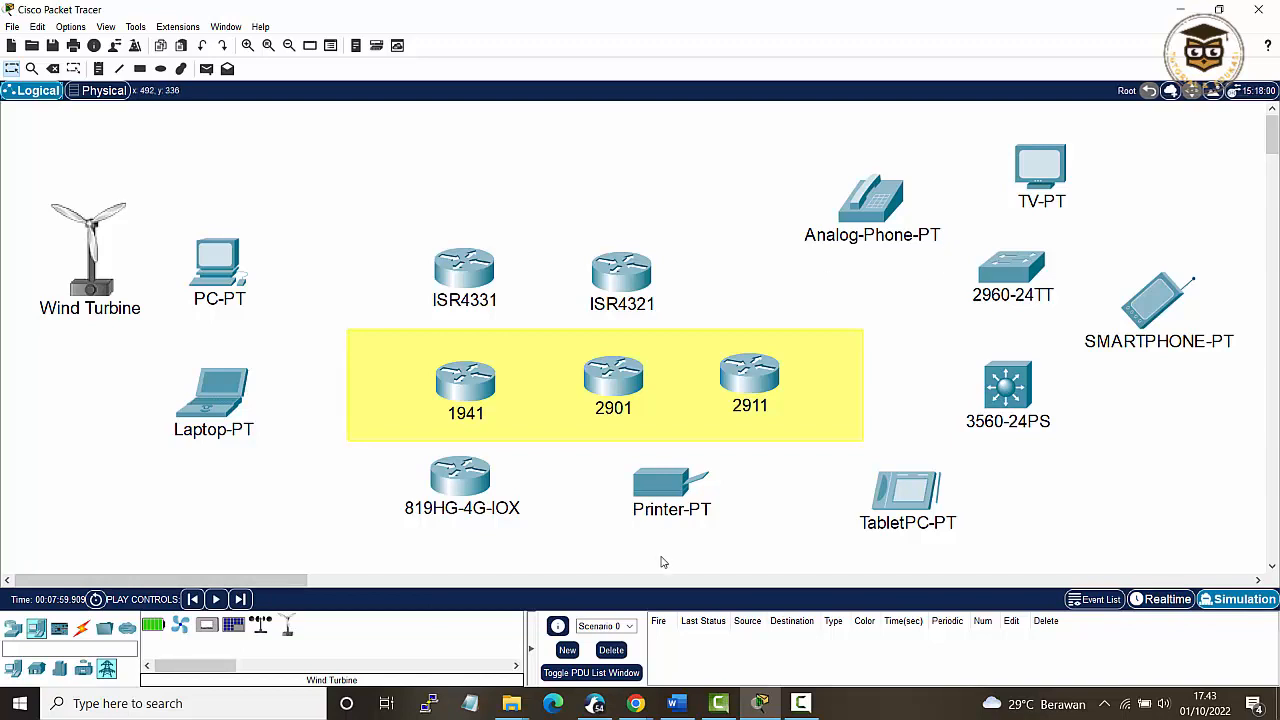
{"action": "mouse_move", "coordinate": [746, 691]}
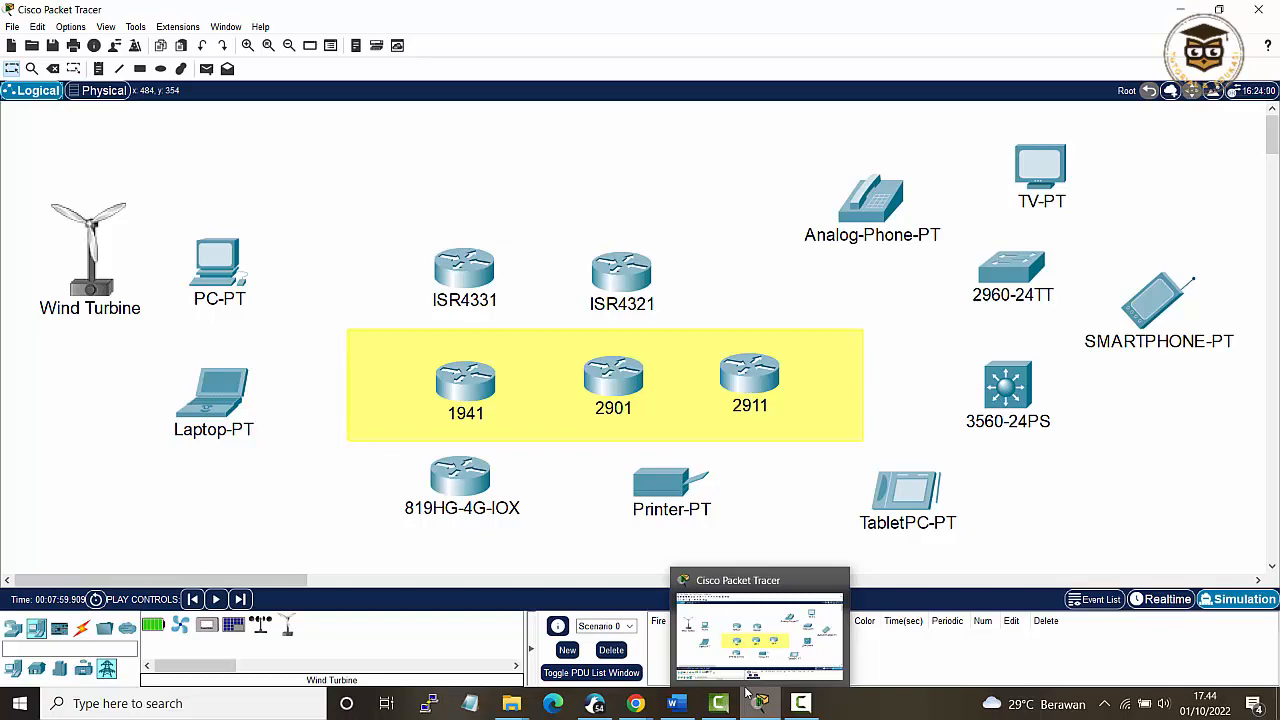
{"action": "left_click", "coordinate": [759, 703]}
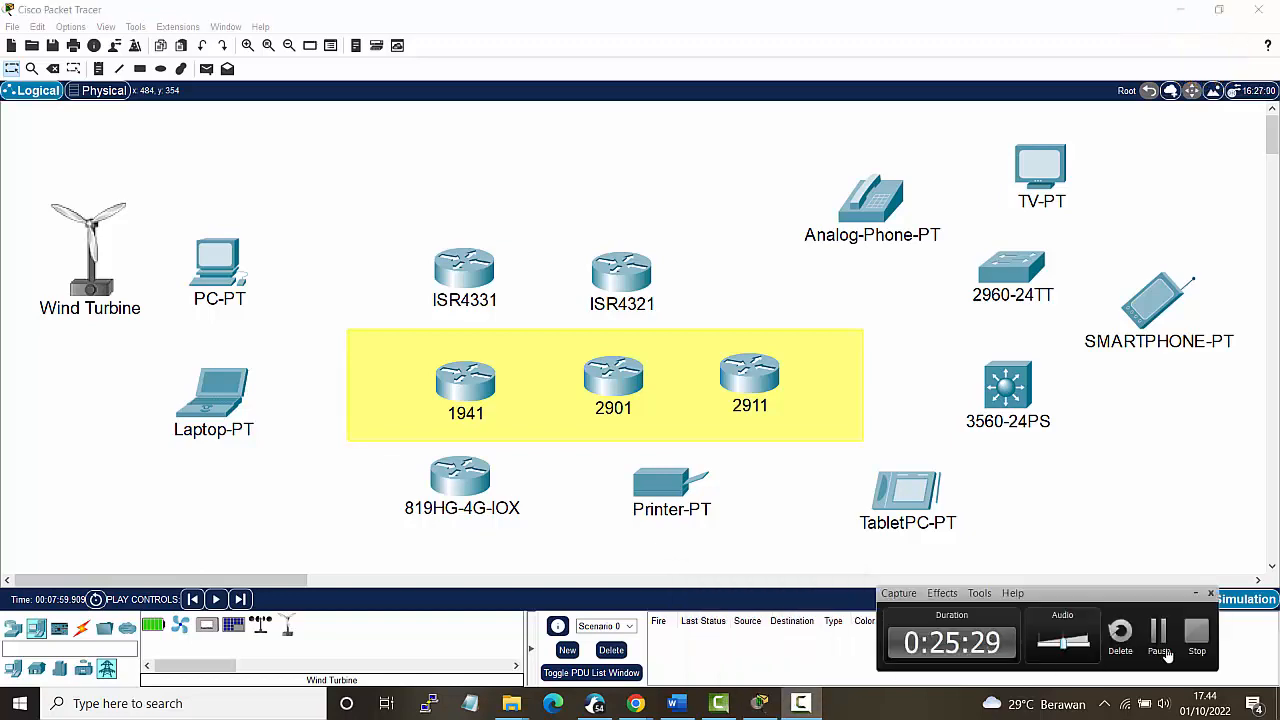